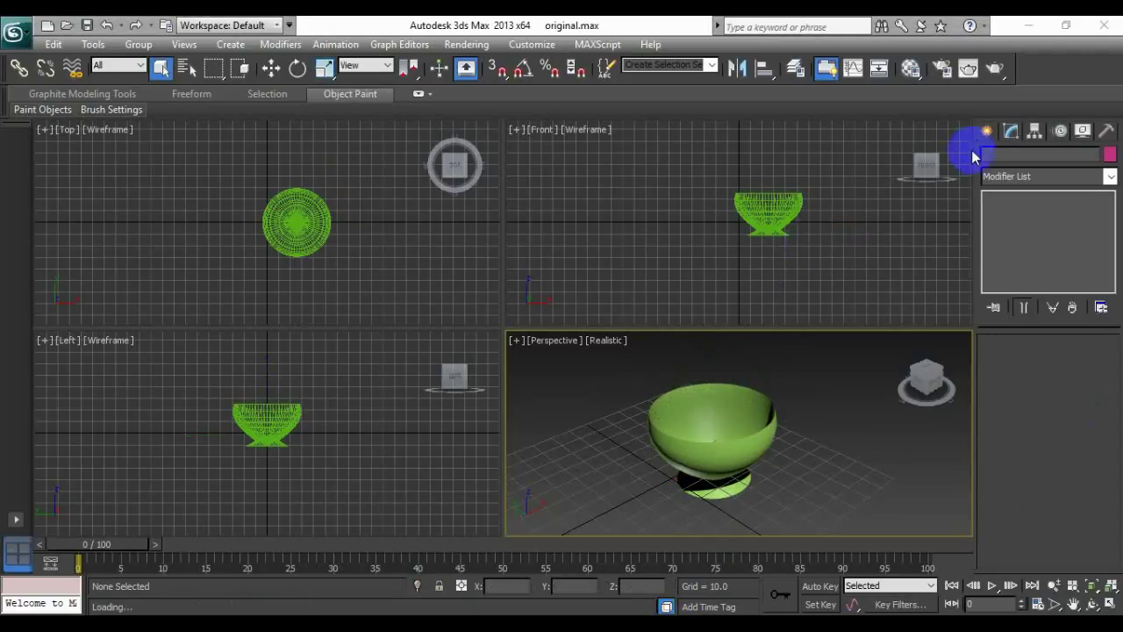
Draw an open six-point line in the Front view as the handle path, starting and ending on the bowl's side.
click(987, 131)
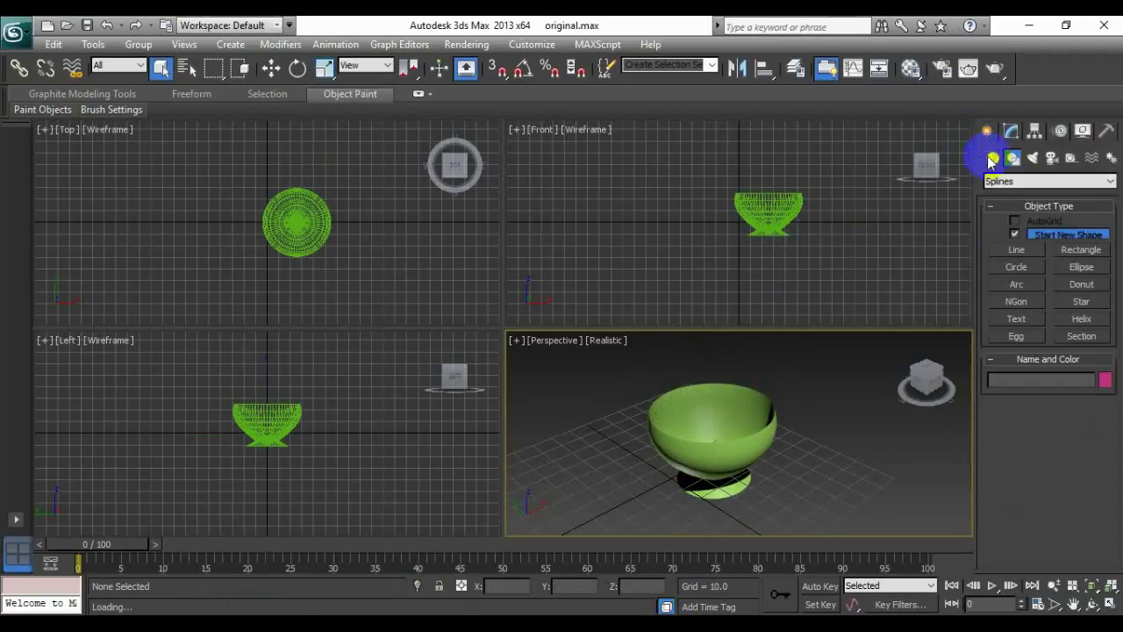
click(1014, 250)
click(799, 200)
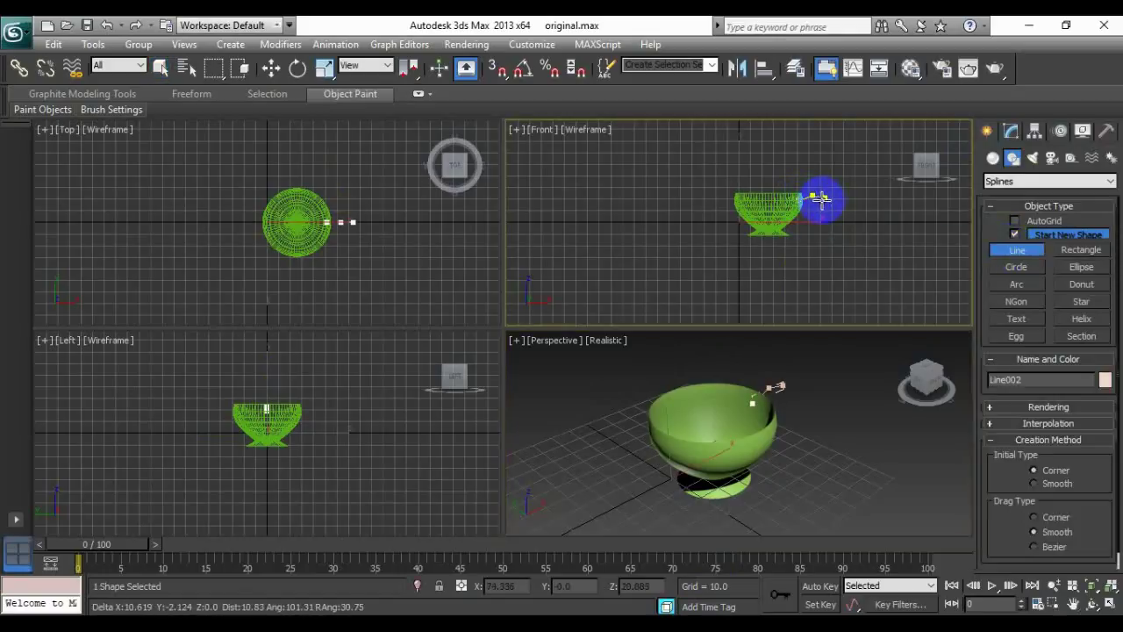
click(822, 198)
click(816, 223)
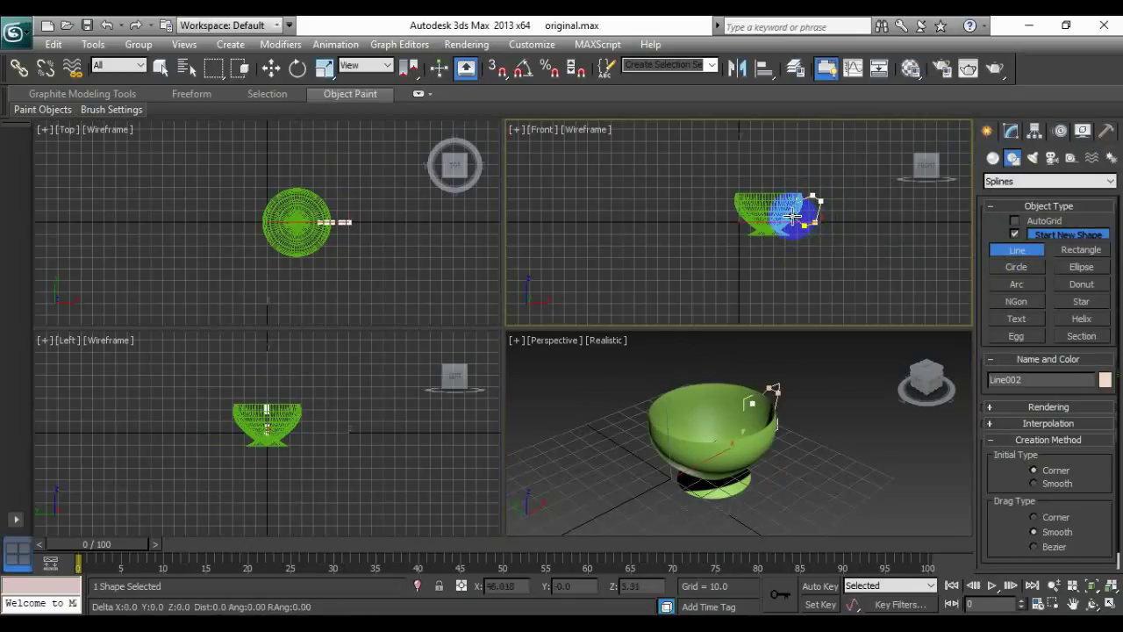
right_click(792, 216)
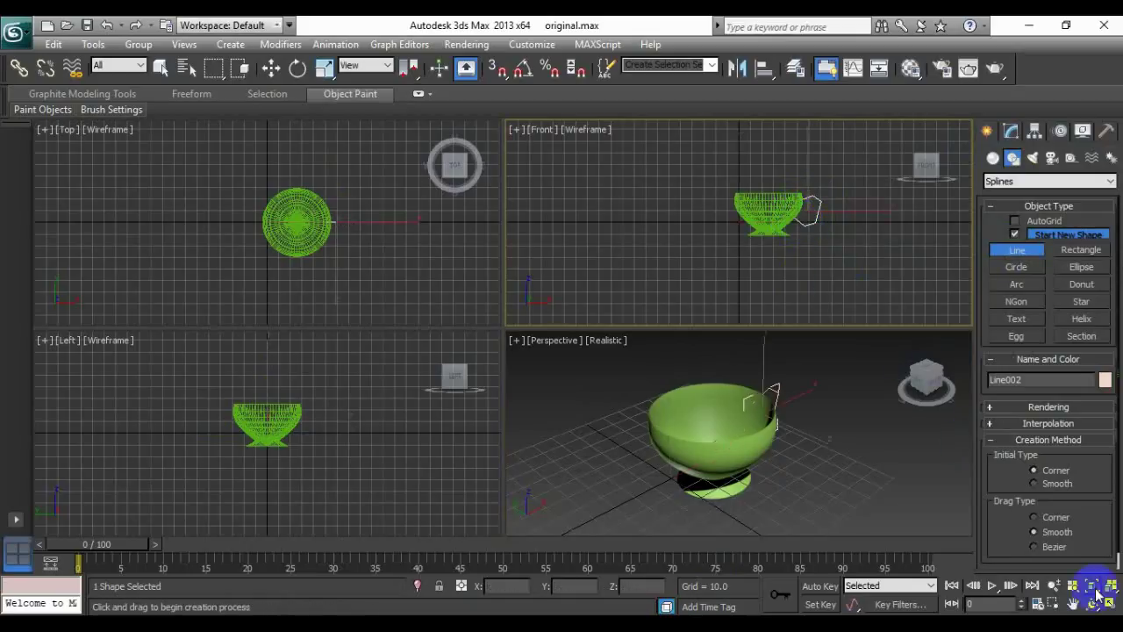
Edit the handle line's vertices in the Front view, raising its lower inner corner level with the lower outer corner.
click(1011, 132)
click(1034, 405)
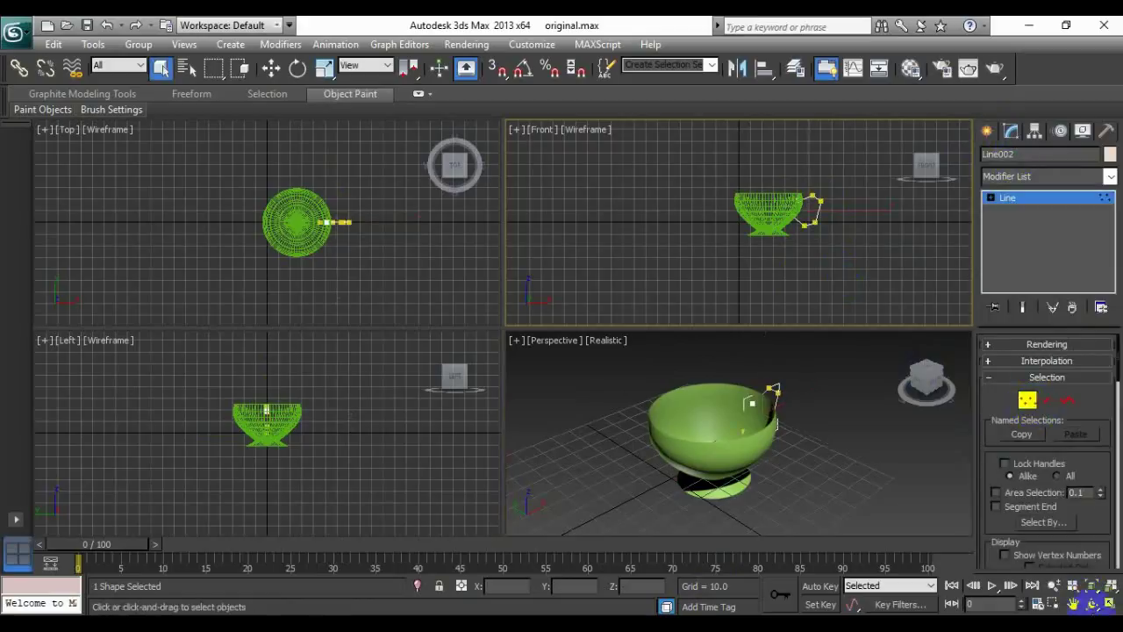
click(1054, 586)
drag(890, 272, 882, 131)
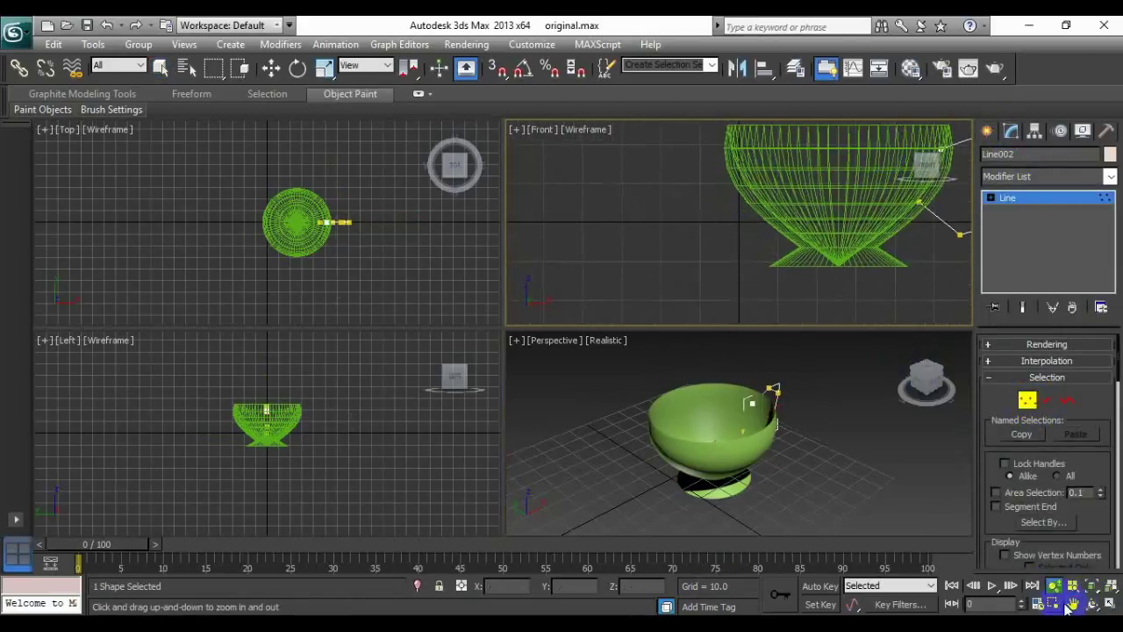
click(1071, 605)
drag(901, 249, 664, 280)
click(271, 68)
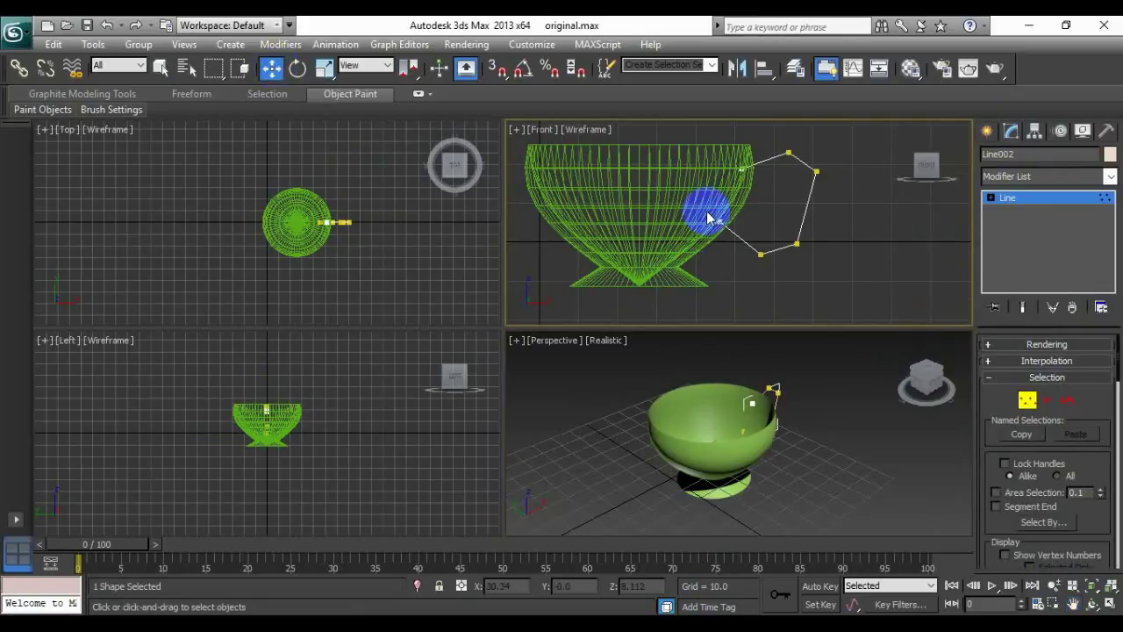
drag(752, 242, 773, 284)
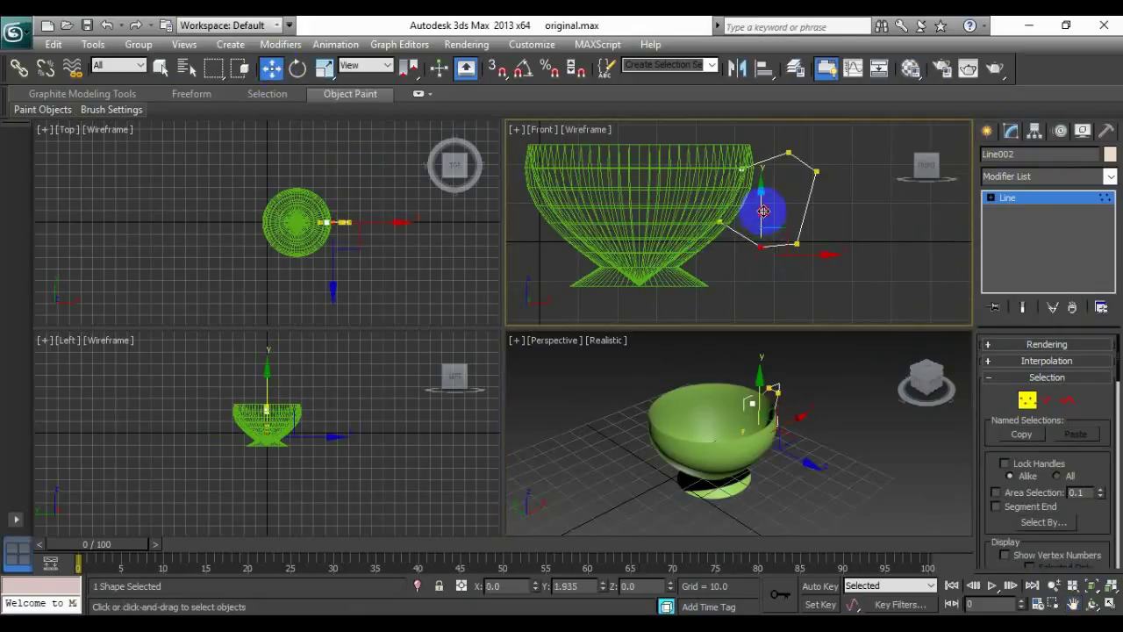
click(796, 244)
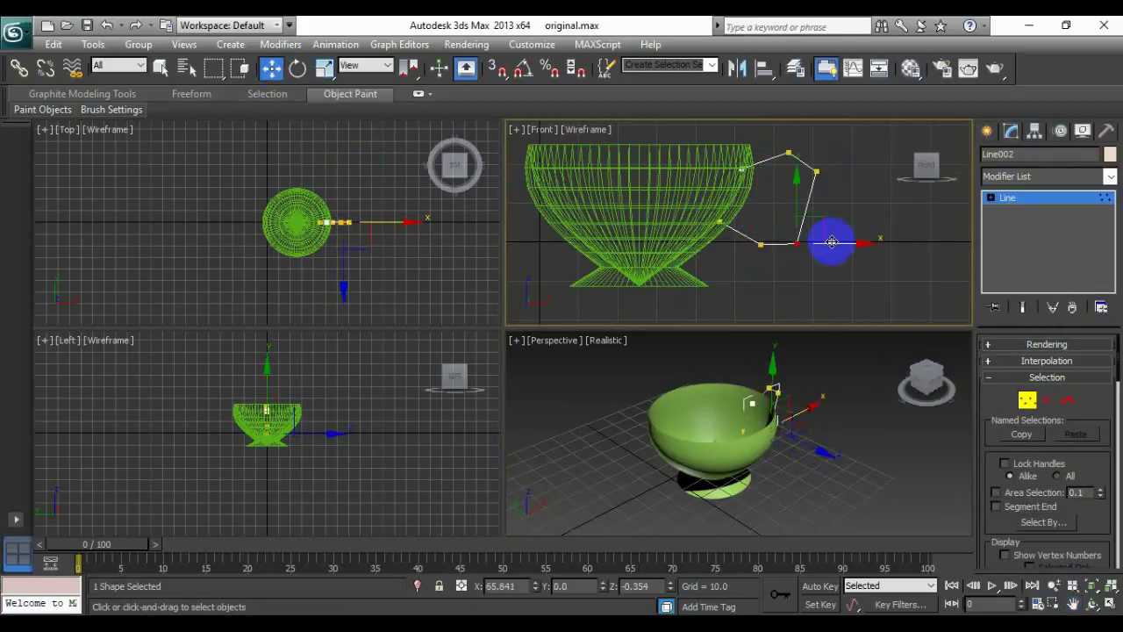
Move the handle line's outer vertices closer to the bowl, raise its lower outer corner, and leave vertex editing.
mouse_move(839, 142)
mouse_down()
mouse_move(774, 269)
mouse_move(760, 267)
mouse_move(836, 154)
mouse_up()
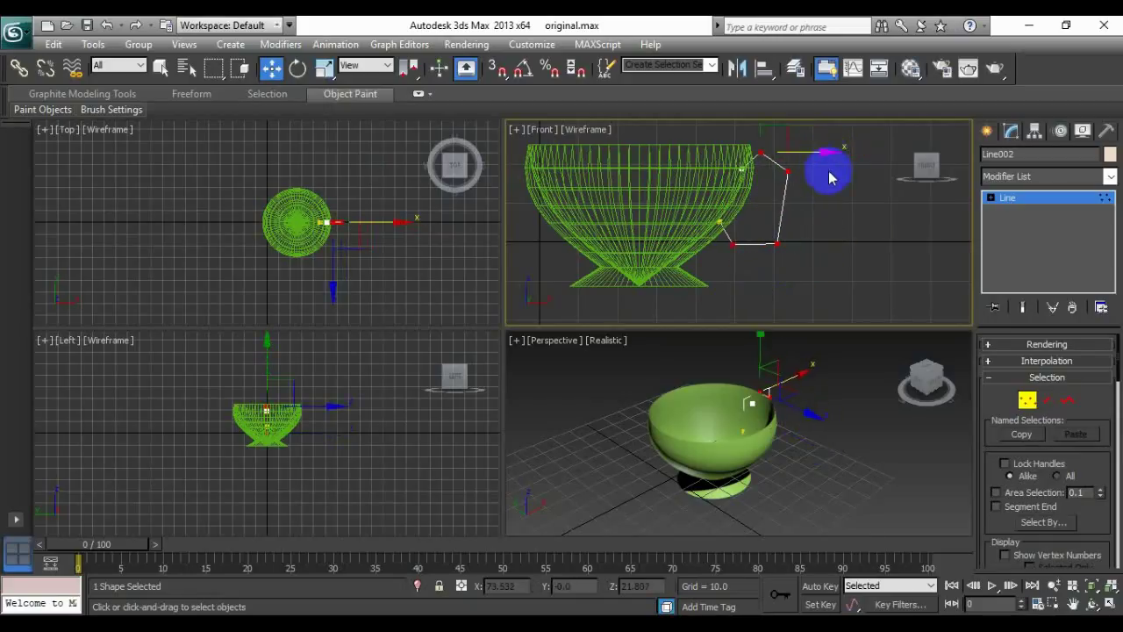
drag(719, 264, 831, 235)
drag(789, 181, 842, 173)
drag(776, 143, 753, 164)
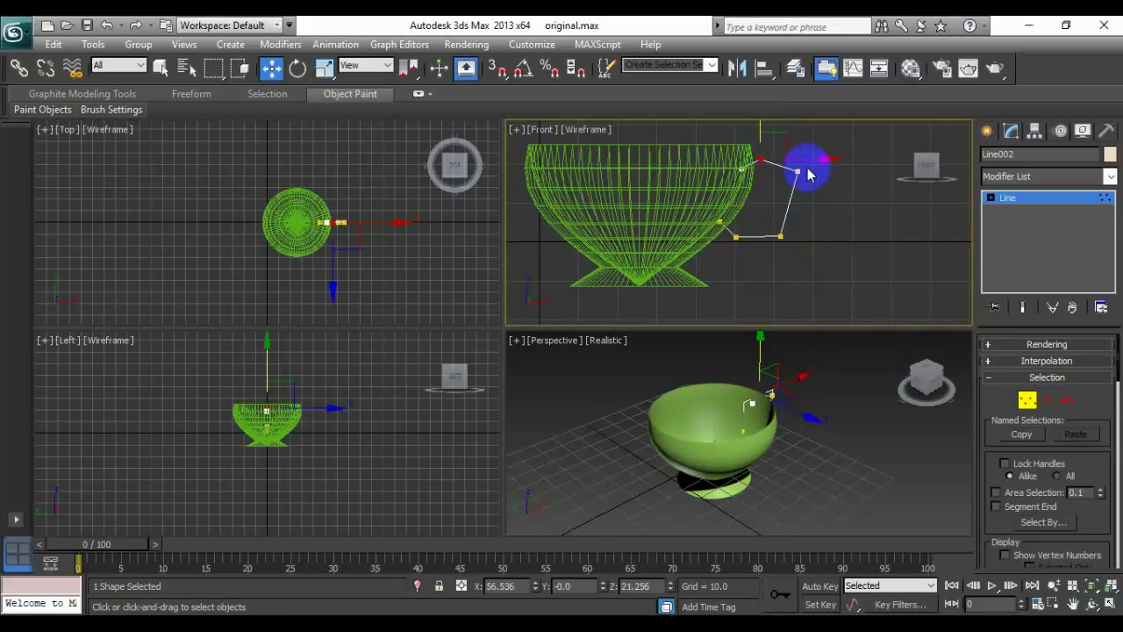
drag(794, 187, 824, 180)
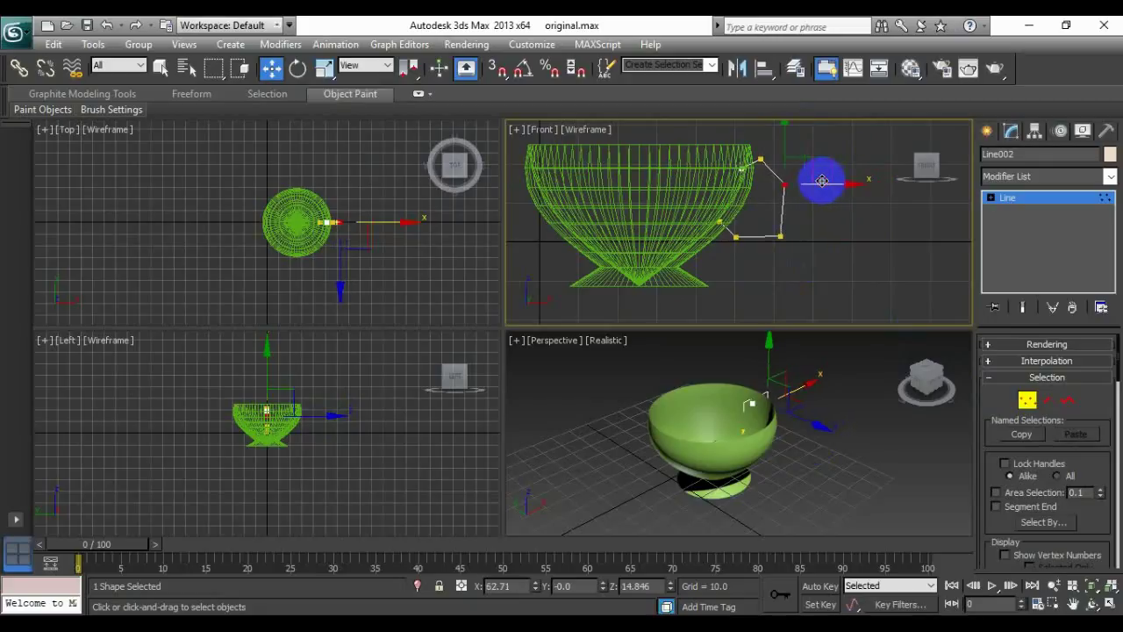
drag(789, 148, 772, 172)
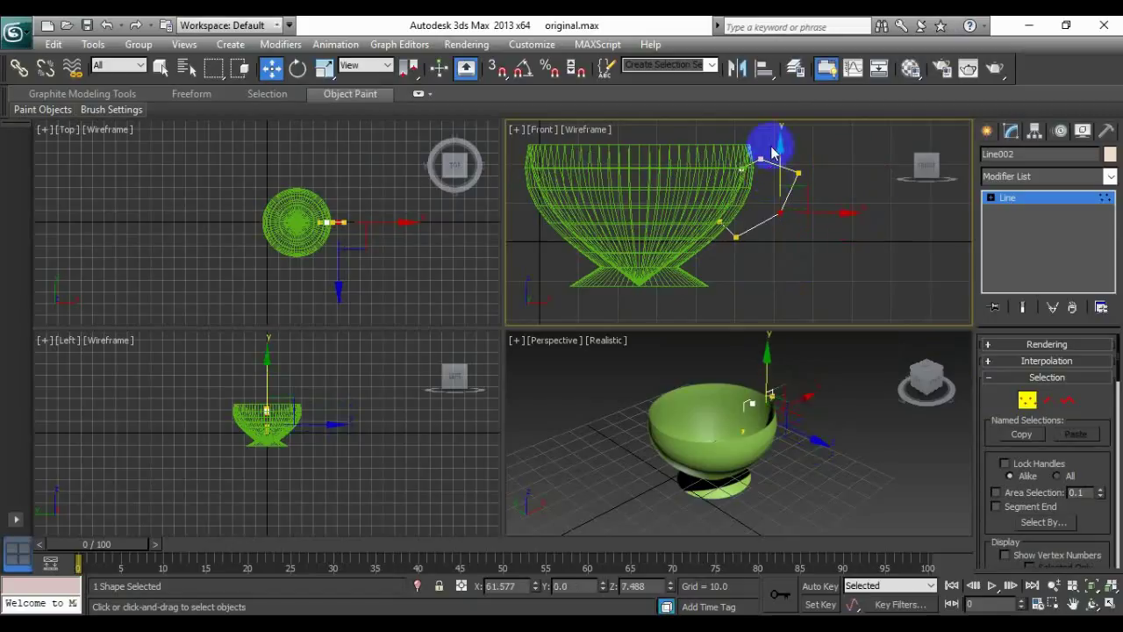
click(1028, 403)
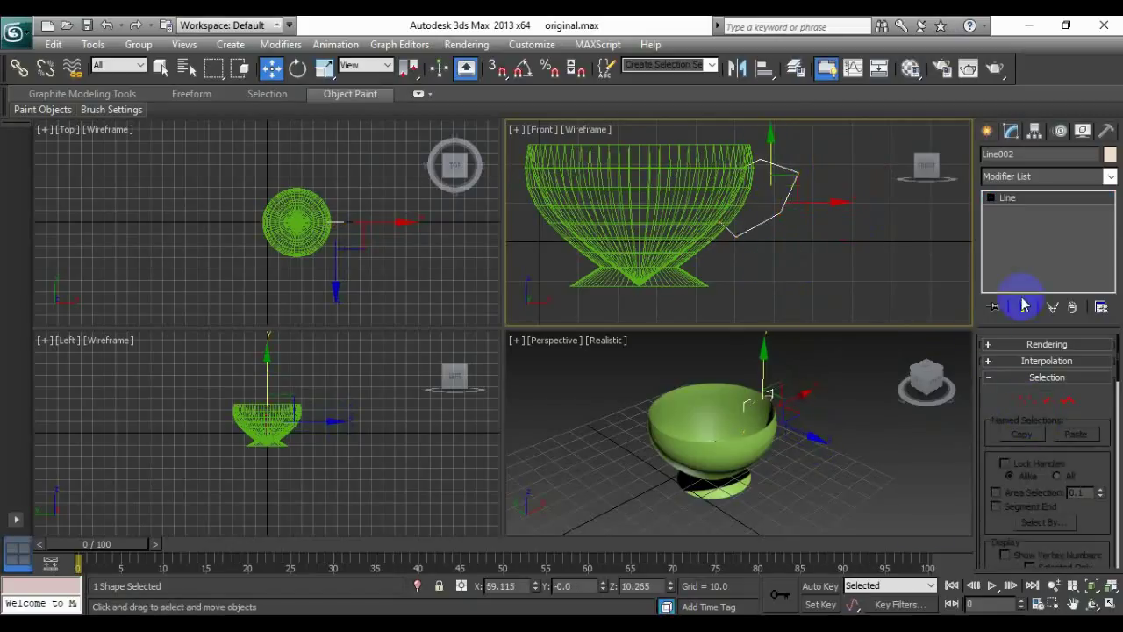
Convert the lathed bowl to an Editable Poly.
click(1091, 606)
drag(861, 438, 606, 450)
click(1054, 585)
drag(765, 427, 795, 371)
click(1072, 606)
drag(880, 388, 792, 546)
drag(835, 376, 725, 486)
drag(801, 396, 715, 448)
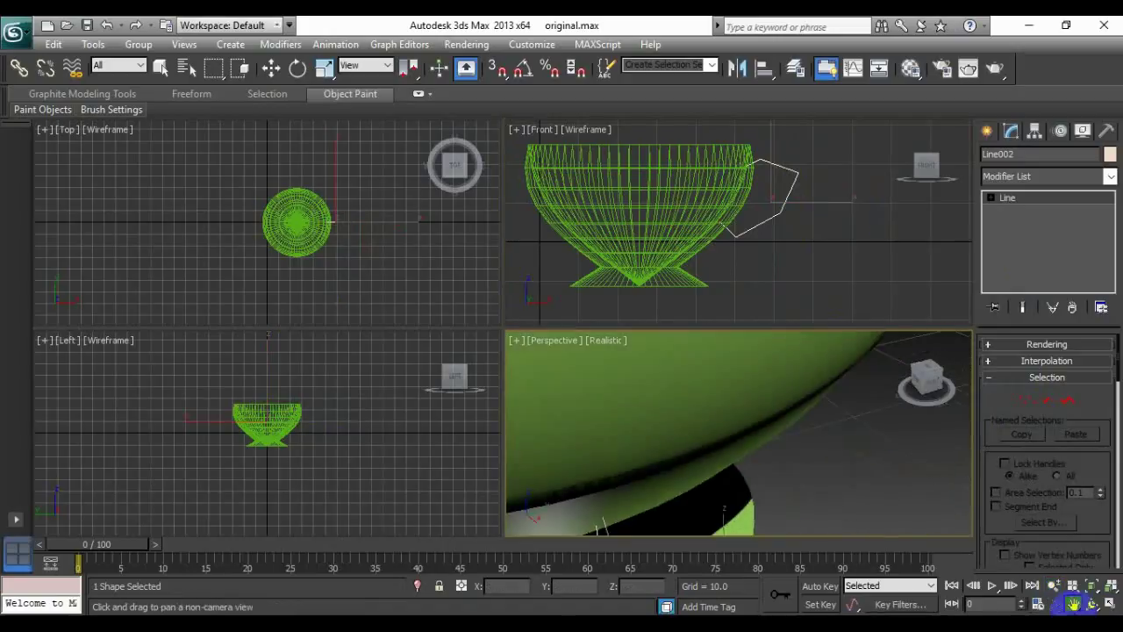
click(1058, 587)
drag(865, 438, 908, 474)
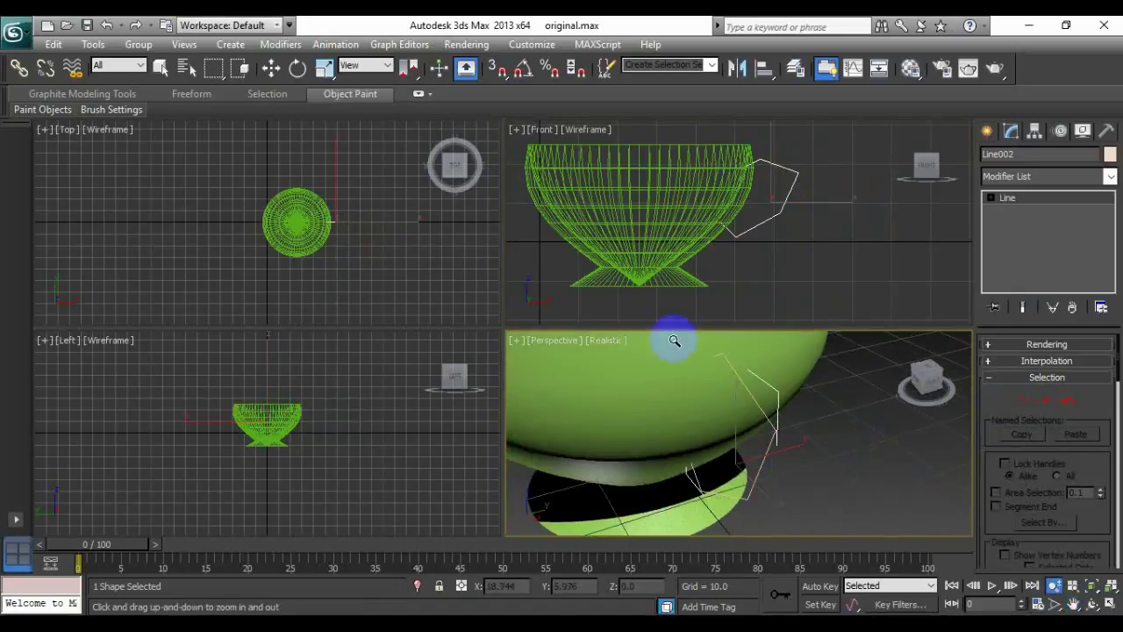
click(274, 75)
click(562, 381)
right_click(562, 358)
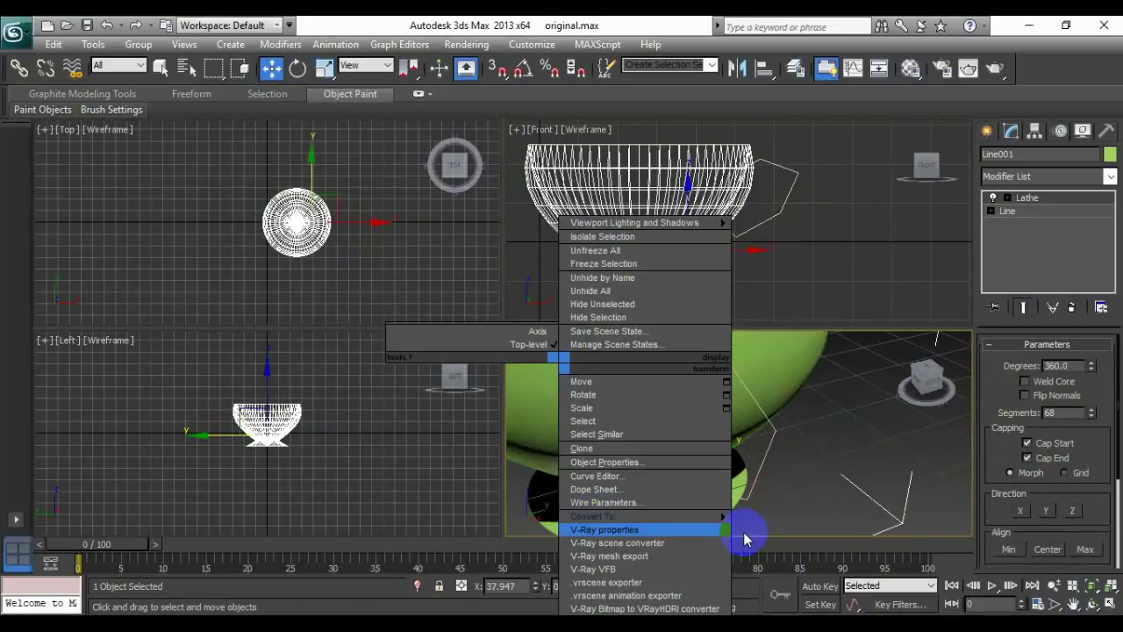
click(716, 524)
click(790, 529)
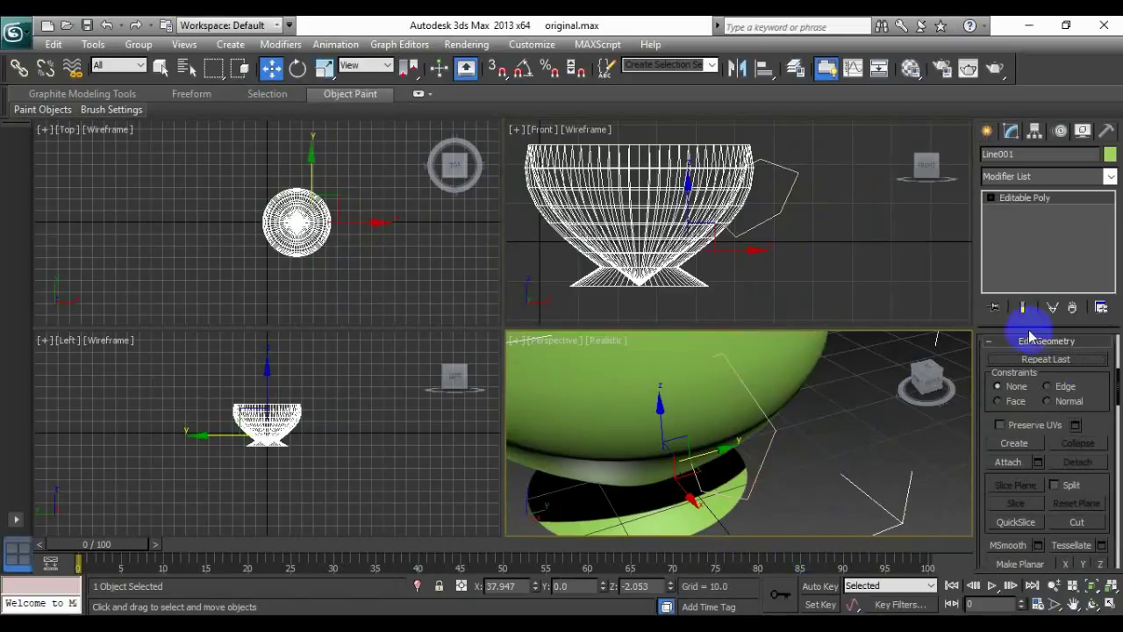
Extrude the single bowl polygon at the handle line's upper end along that line to form the cup handle.
scroll(1093, 503, up, 5)
click(1063, 359)
click(815, 396)
click(709, 363)
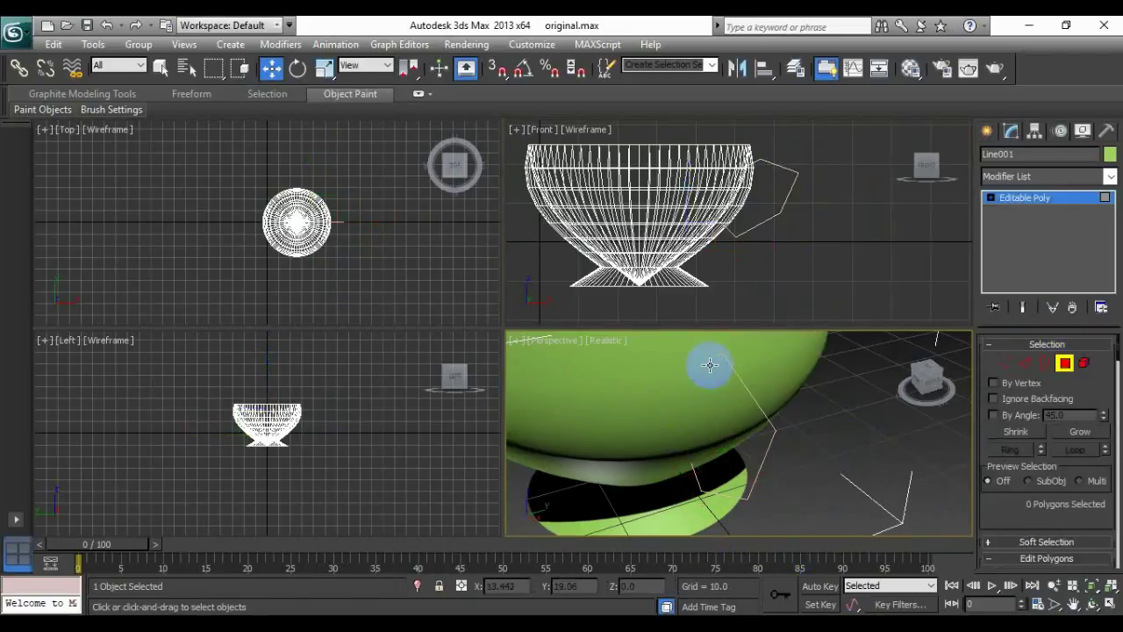
click(1076, 605)
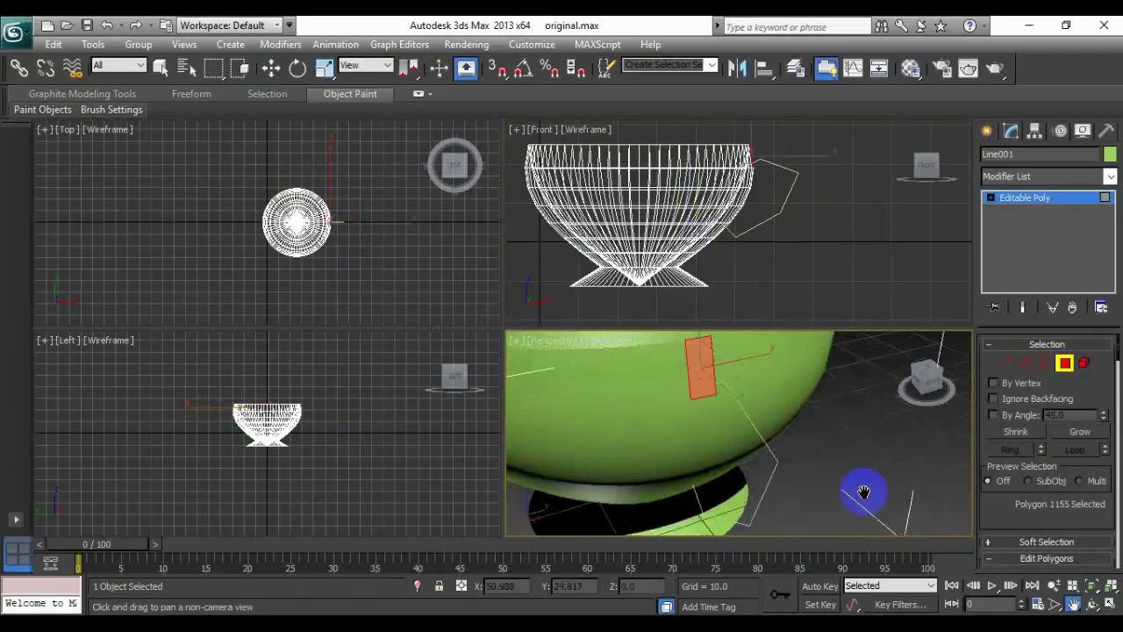
click(271, 68)
click(711, 404)
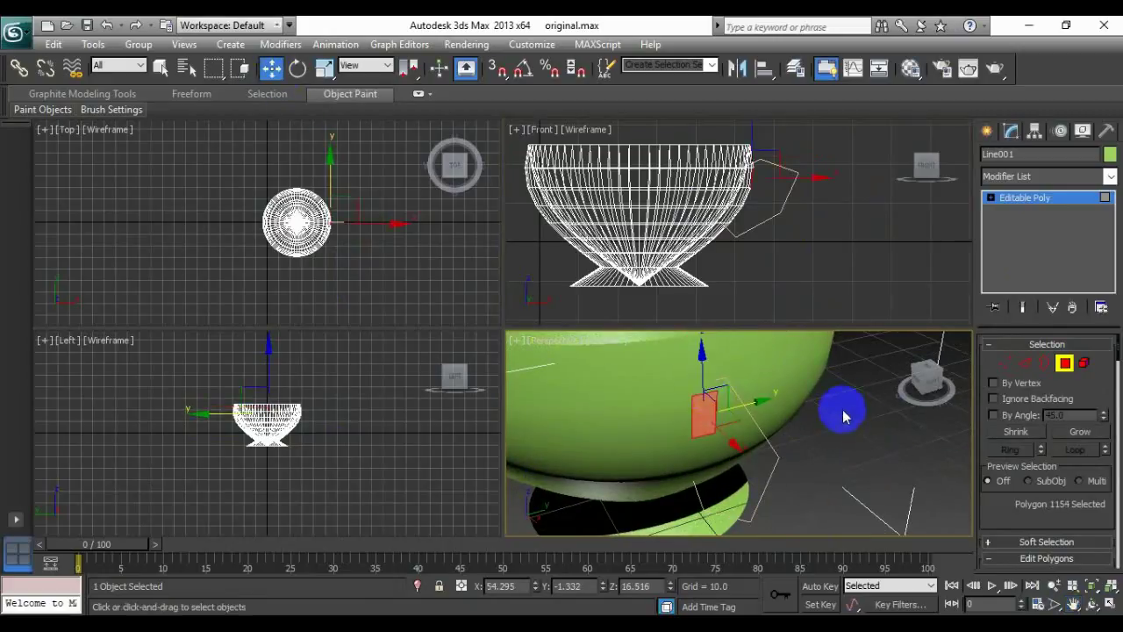
drag(1001, 516, 1022, 271)
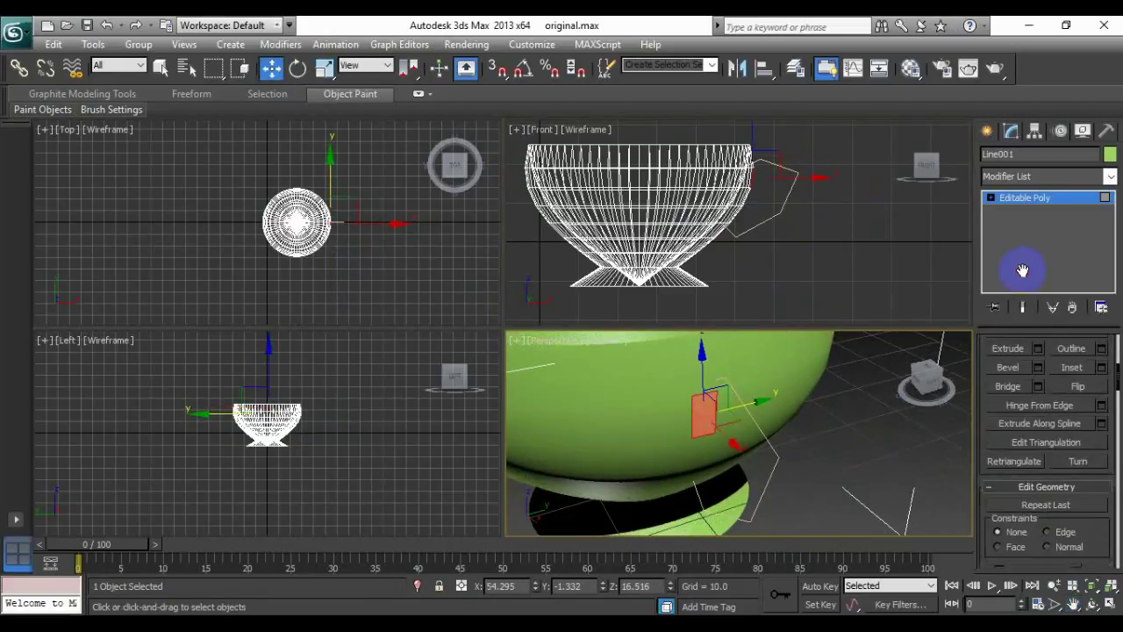
click(1055, 425)
click(778, 457)
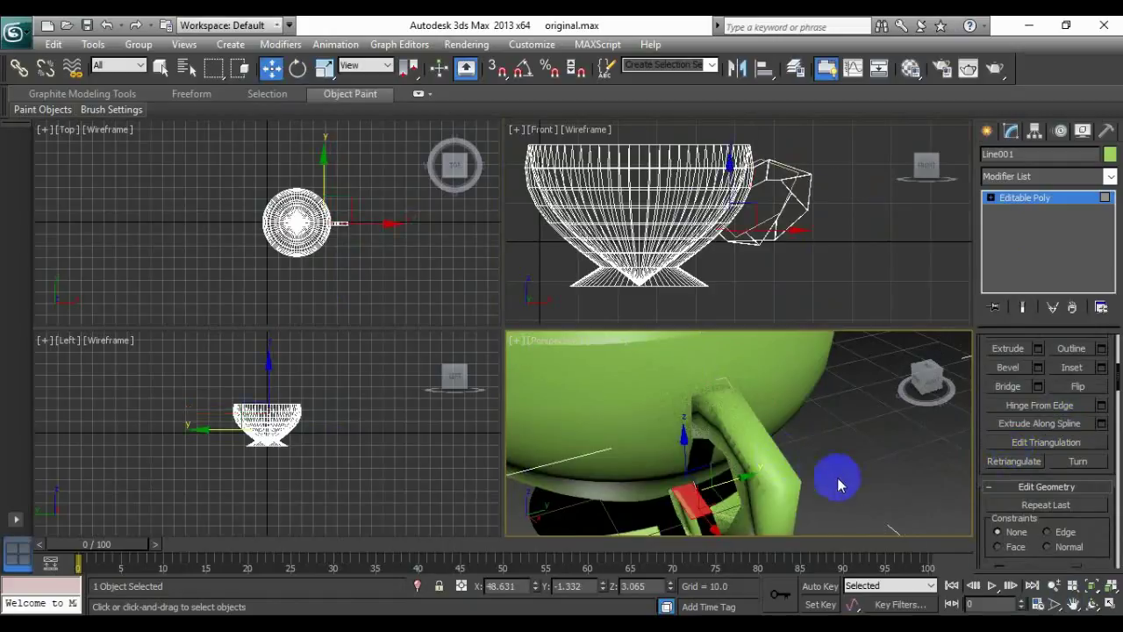
Leave polygon editing and apply a MeshSmooth modifier to the whole cup.
click(1093, 604)
drag(666, 431, 732, 471)
click(1055, 587)
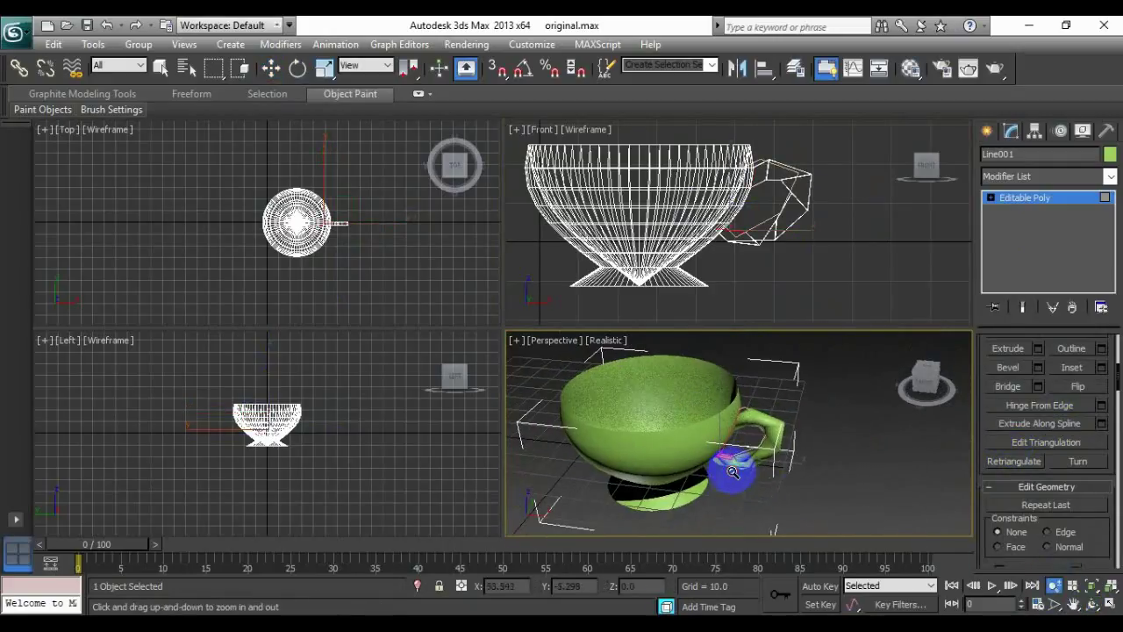
scroll(1088, 434, up, 4)
scroll(1062, 408, up, 2)
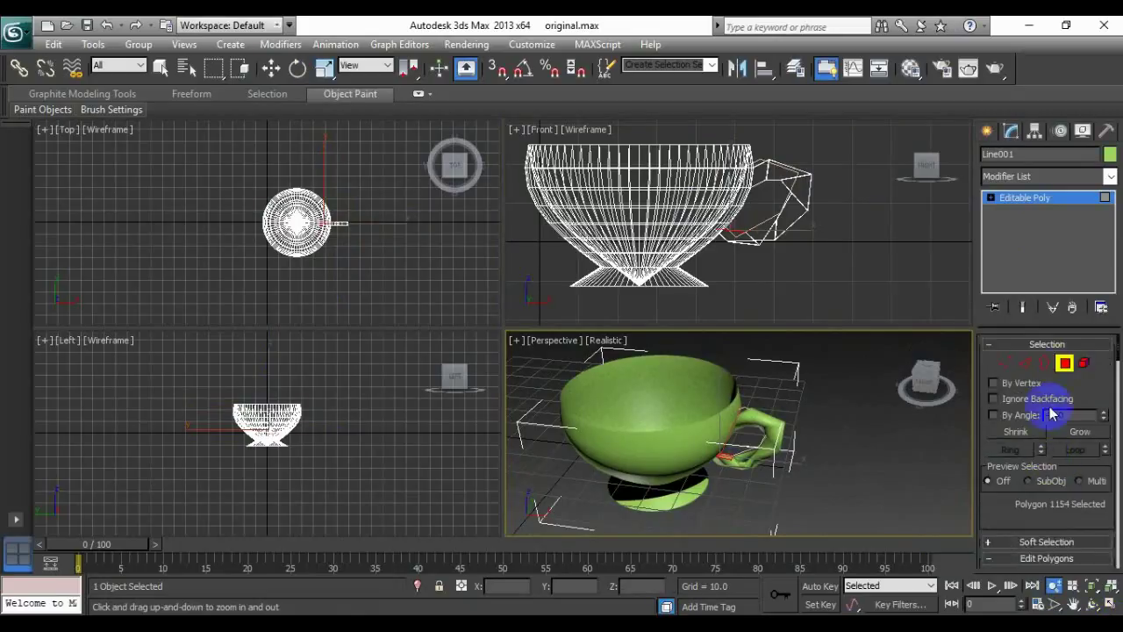
click(1065, 363)
key(w)
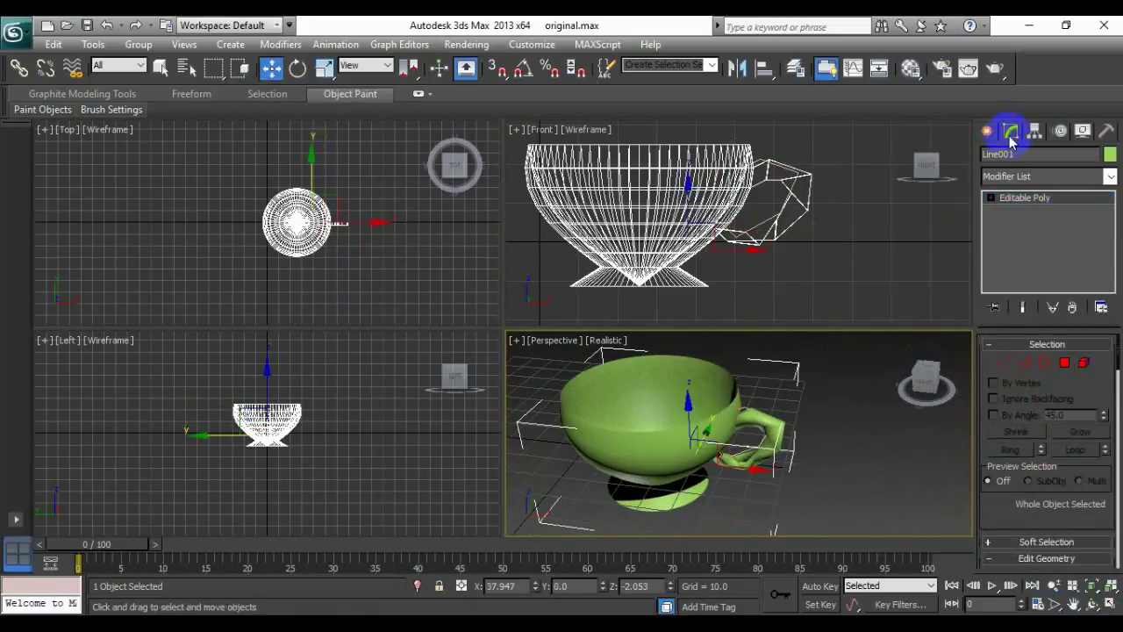
click(1025, 176)
scroll(1053, 351, down, 8)
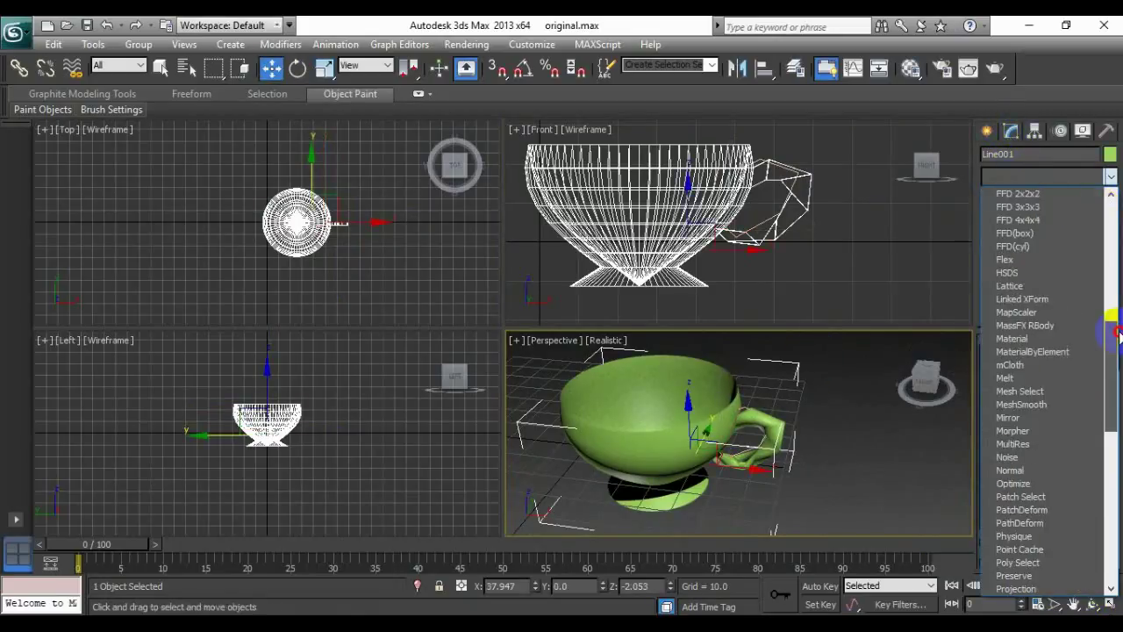
click(1053, 404)
Set the cup's MeshSmooth iterations to 2.
click(1093, 604)
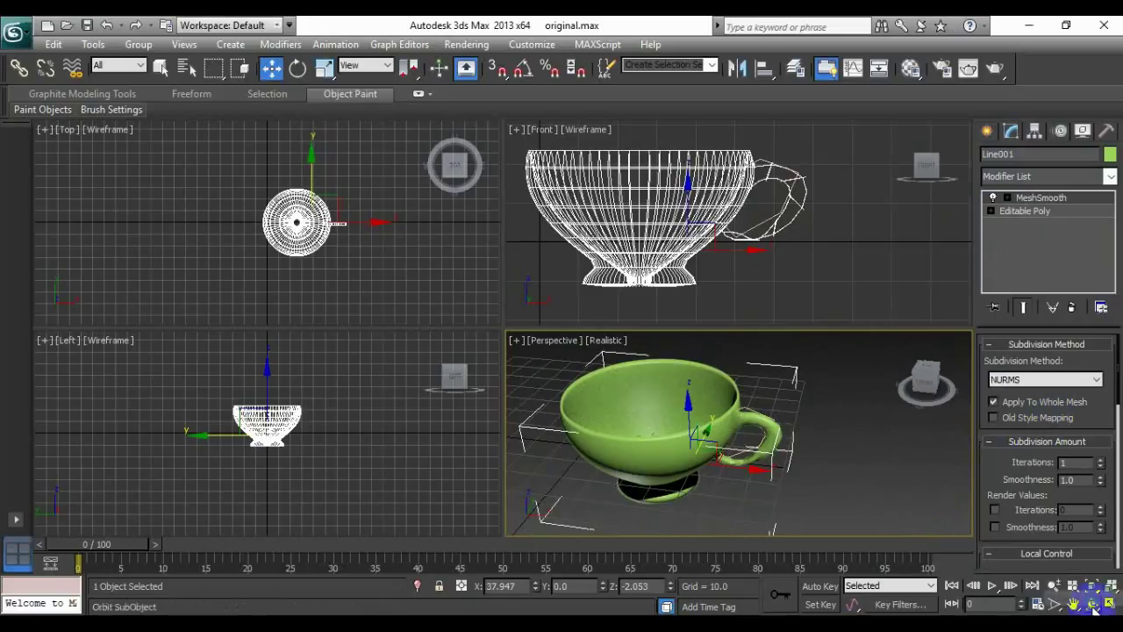
drag(740, 494, 750, 471)
click(1100, 459)
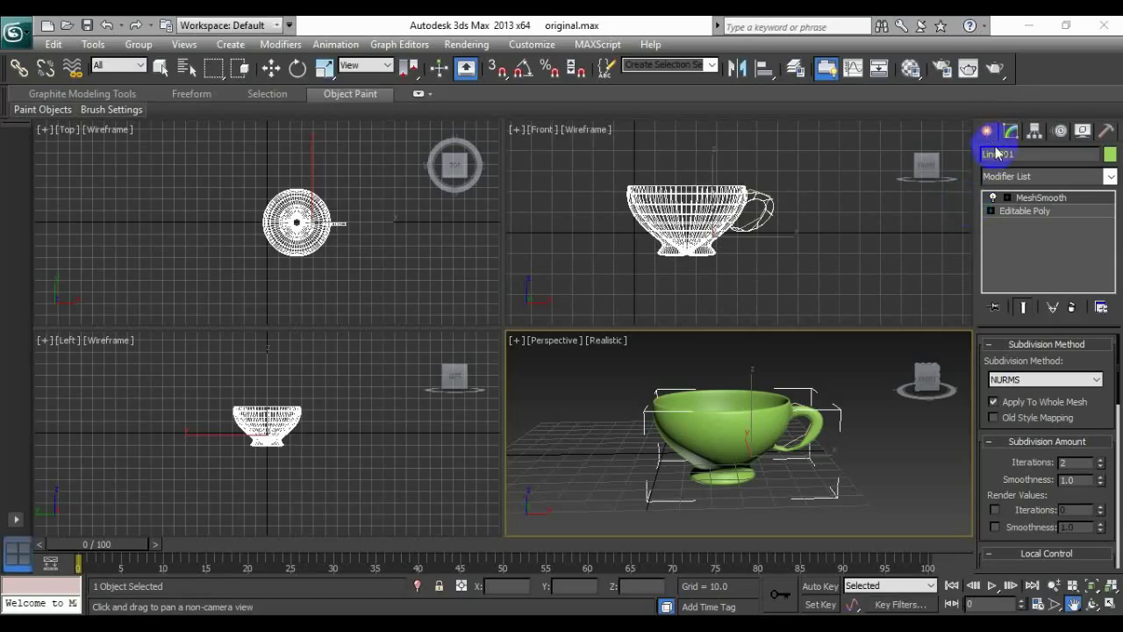
Create a flat cone in the Top view as the saucer, radii about 42.5 and 28.4, height about -2.8.
click(987, 130)
click(993, 158)
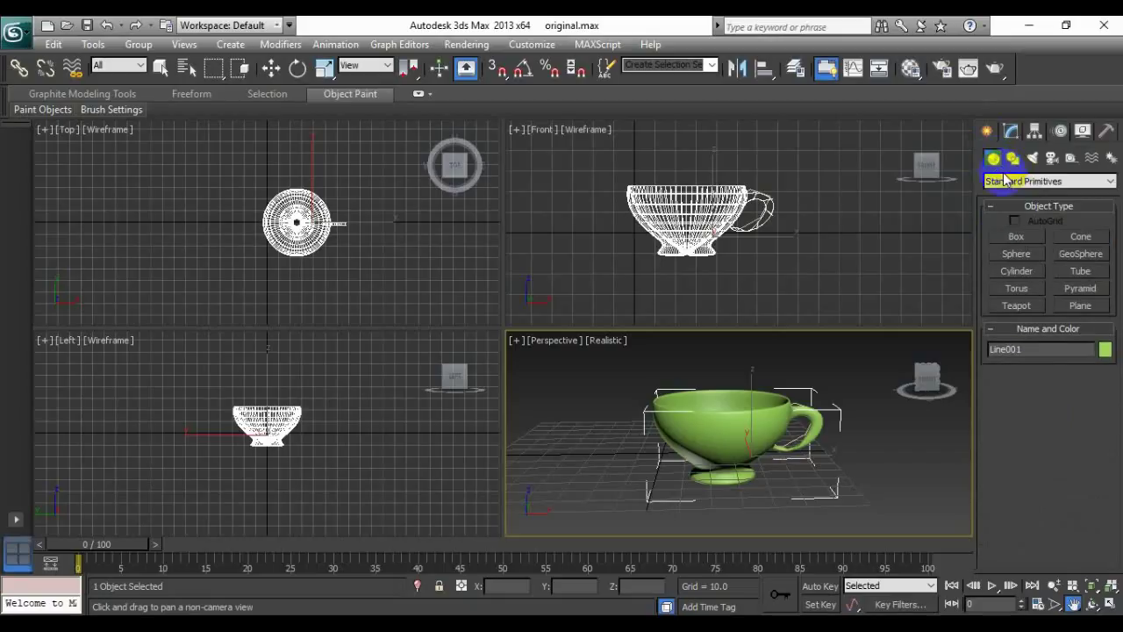
click(1076, 234)
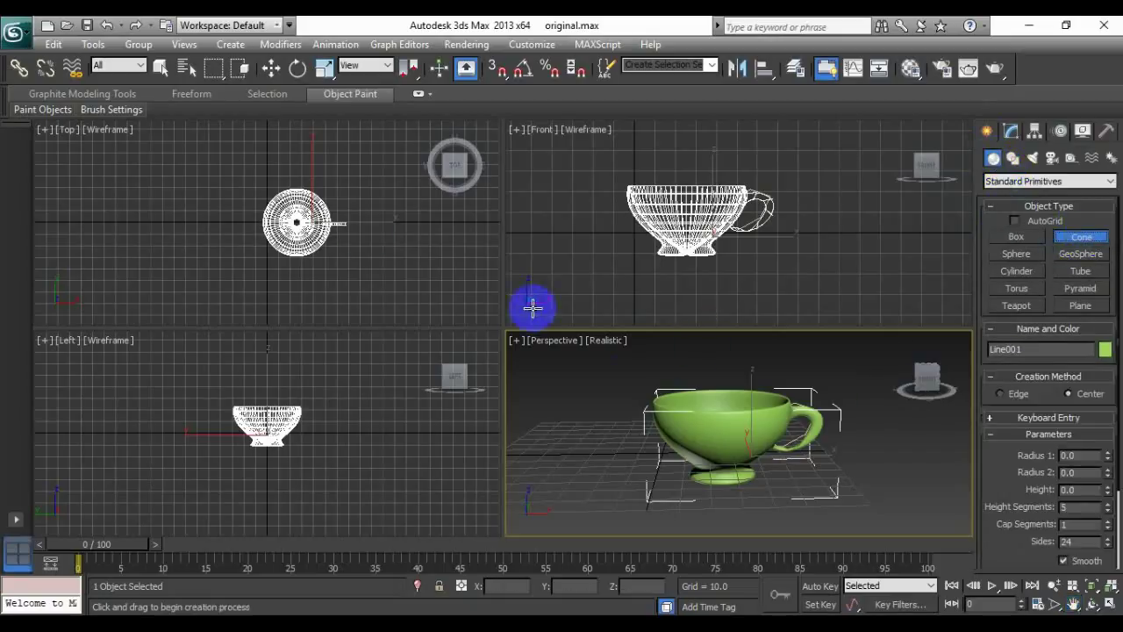
click(295, 212)
drag(266, 195, 315, 213)
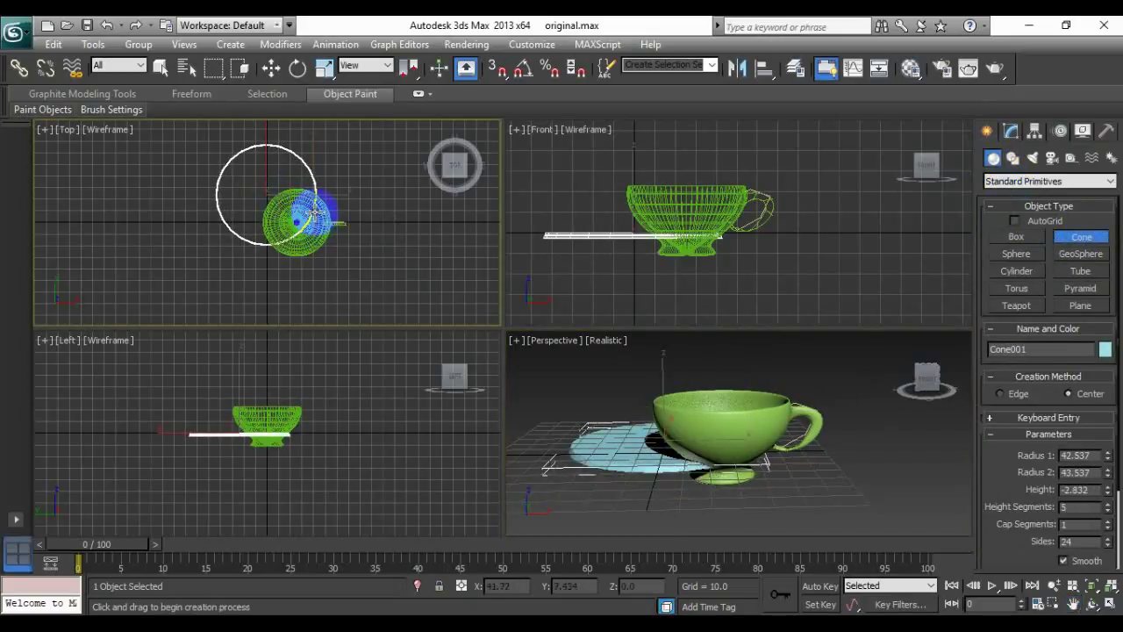
click(315, 212)
click(327, 230)
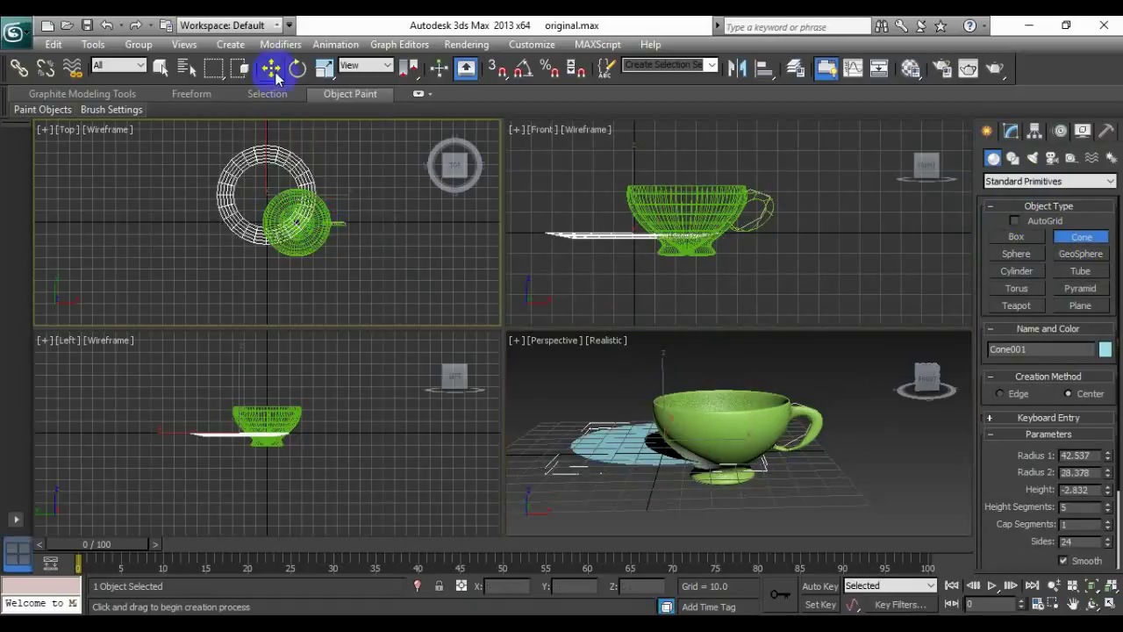
Move the saucer cone in the Top view so that it is centred on the cup.
click(271, 68)
drag(292, 192, 319, 195)
drag(294, 146, 295, 178)
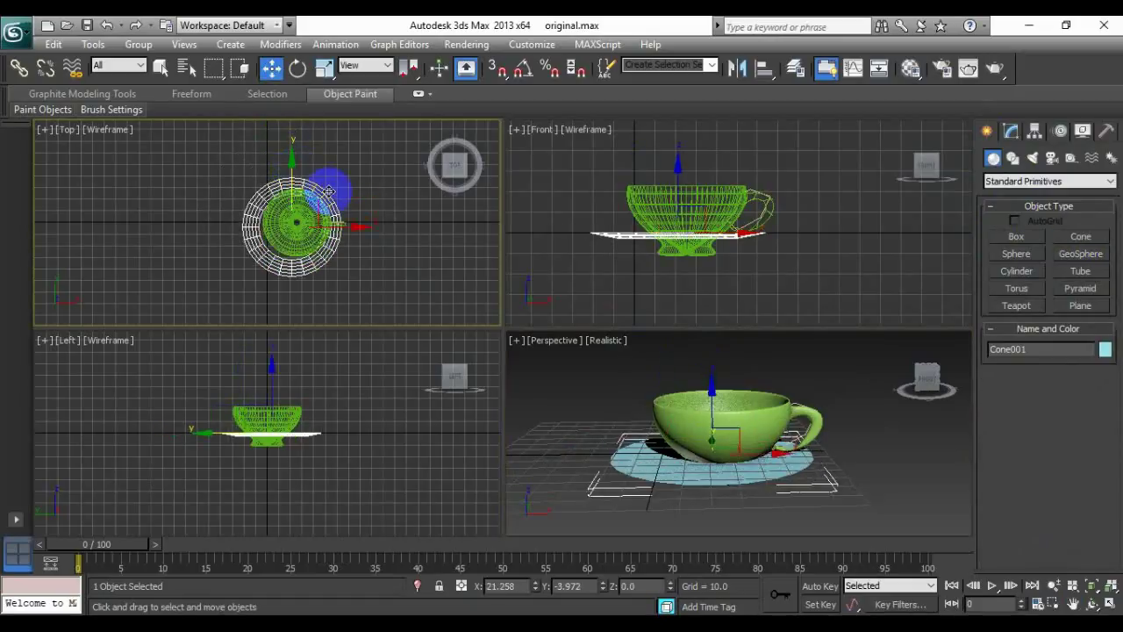
drag(353, 226, 356, 225)
drag(298, 186, 300, 181)
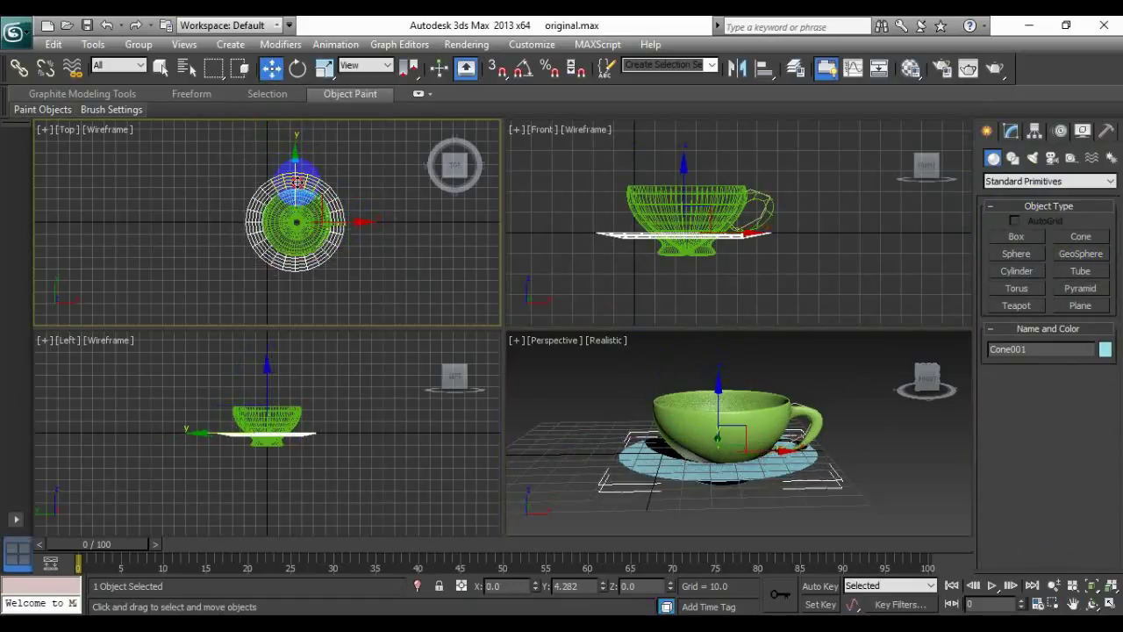
Lower the saucer cone in the Front view to about Z -10.8, beneath the cup's foot, and shift it to about X 28.5.
click(768, 251)
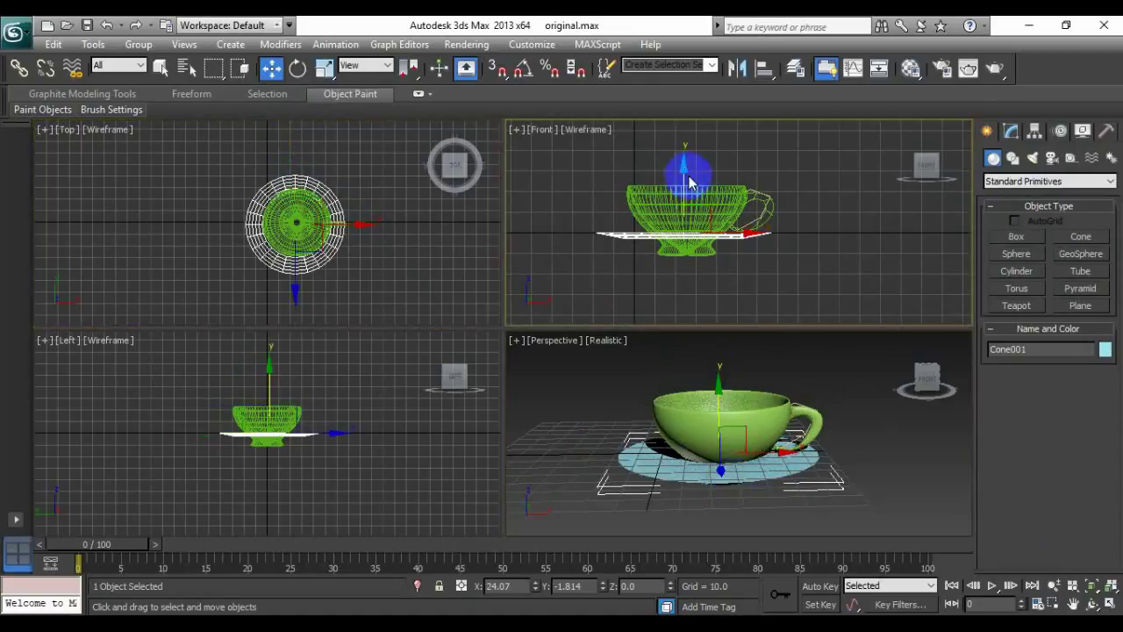
drag(684, 172, 684, 195)
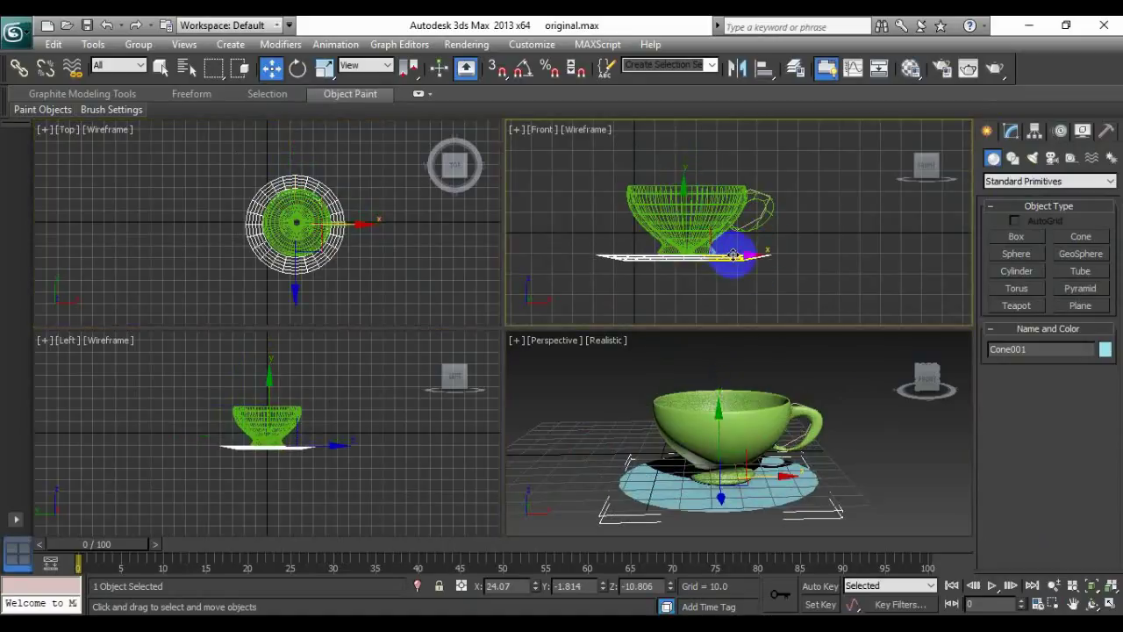
drag(732, 252, 743, 255)
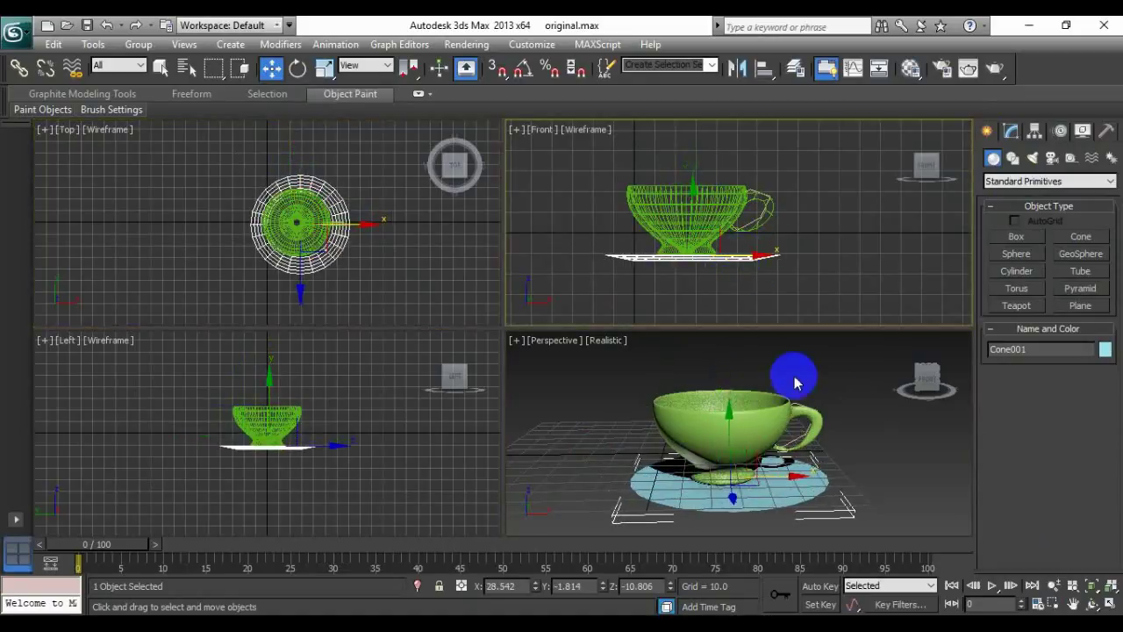
Copy the saucer cone straight down a little, placing the copy at about Z -12.6.
click(787, 503)
shift+drag(744, 428, 742, 441)
click(563, 395)
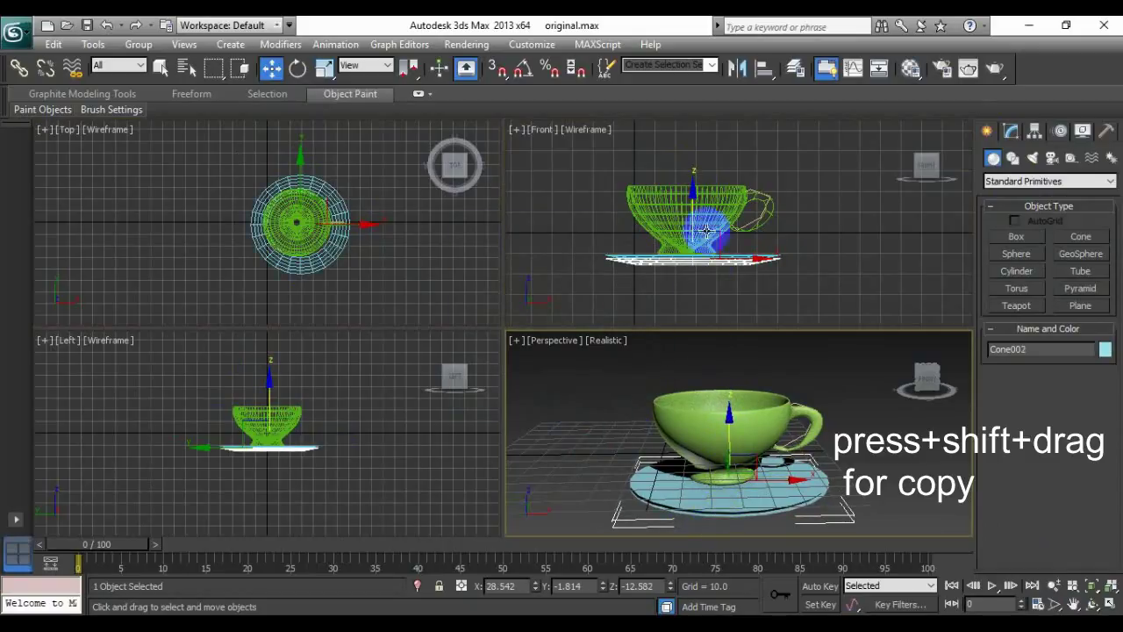
Subtract the original saucer cone from its lower copy with a ProBoolean to hollow out the saucer.
click(1018, 181)
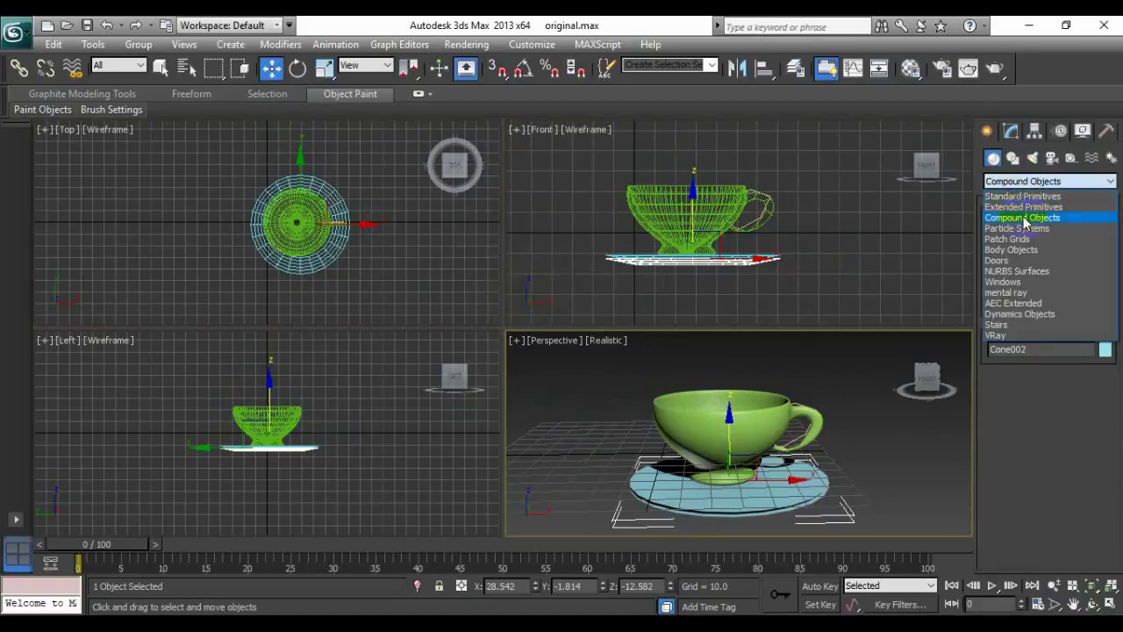
click(1022, 218)
click(1015, 322)
click(1046, 411)
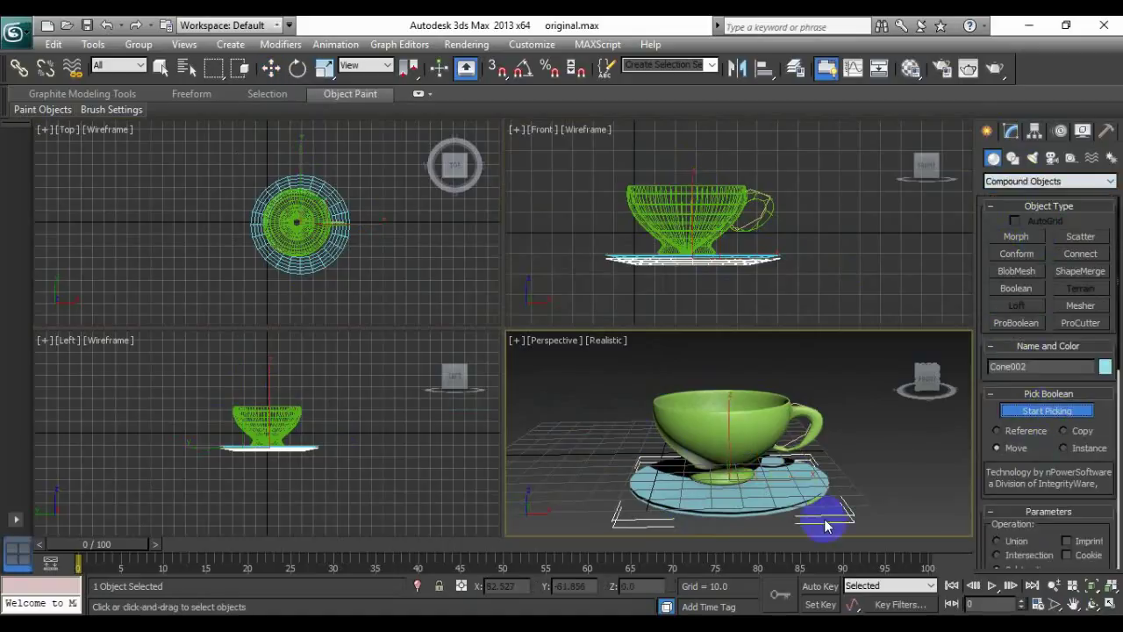
click(825, 525)
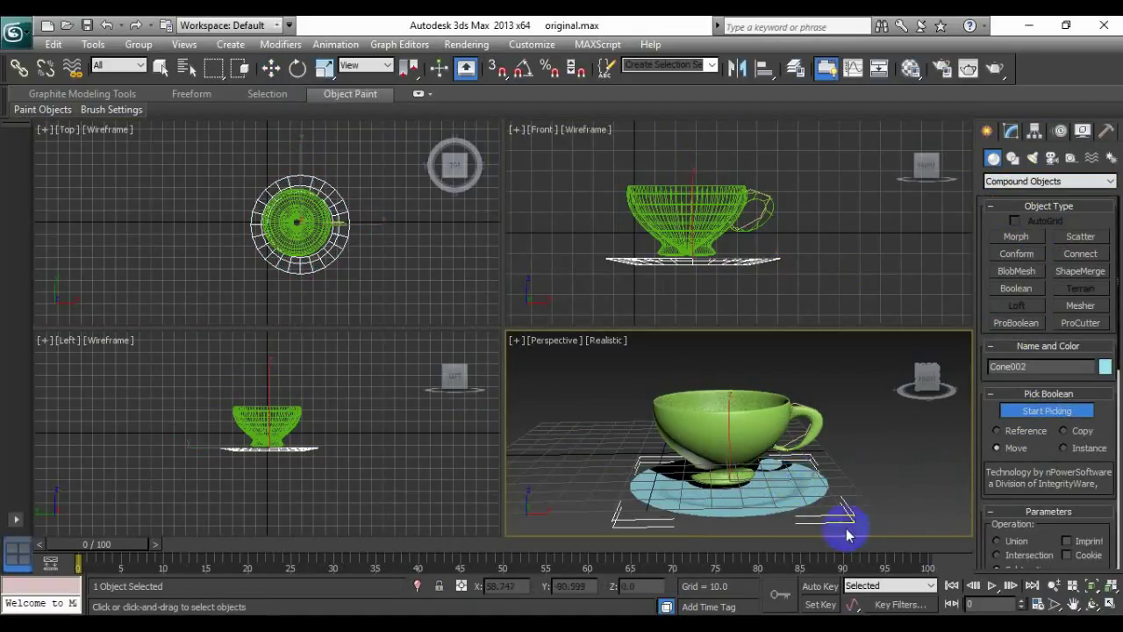
click(286, 79)
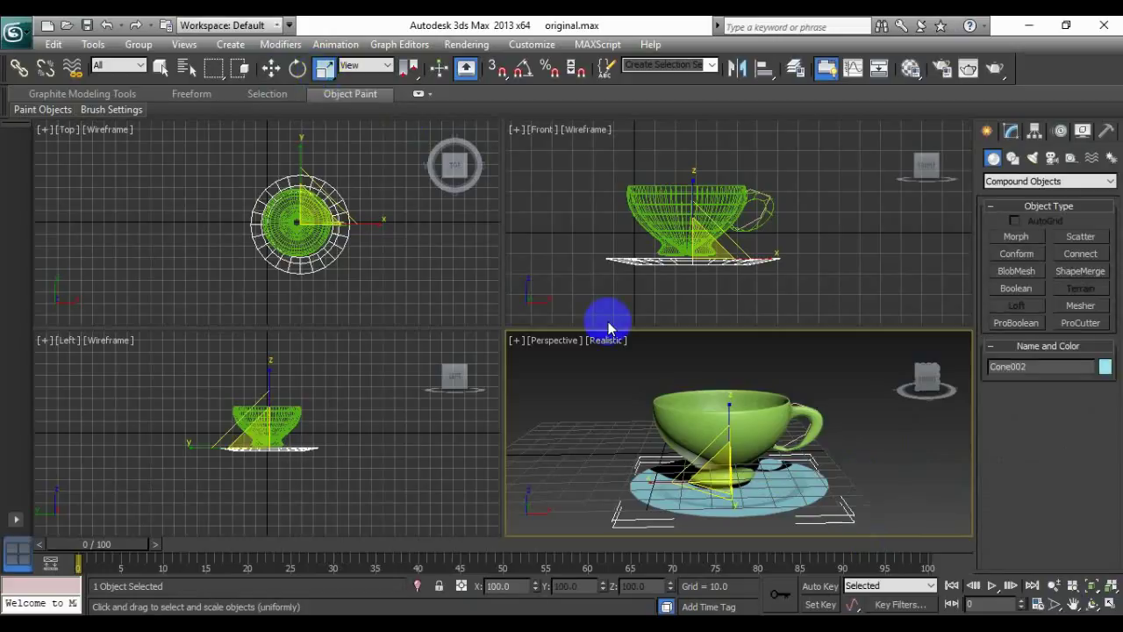
Scale the hollowed saucer vertically to about 123% in the Left view.
key(r)
mouse_move(730, 410)
mouse_down()
mouse_move(732, 434)
mouse_move(731, 403)
mouse_up()
click(107, 31)
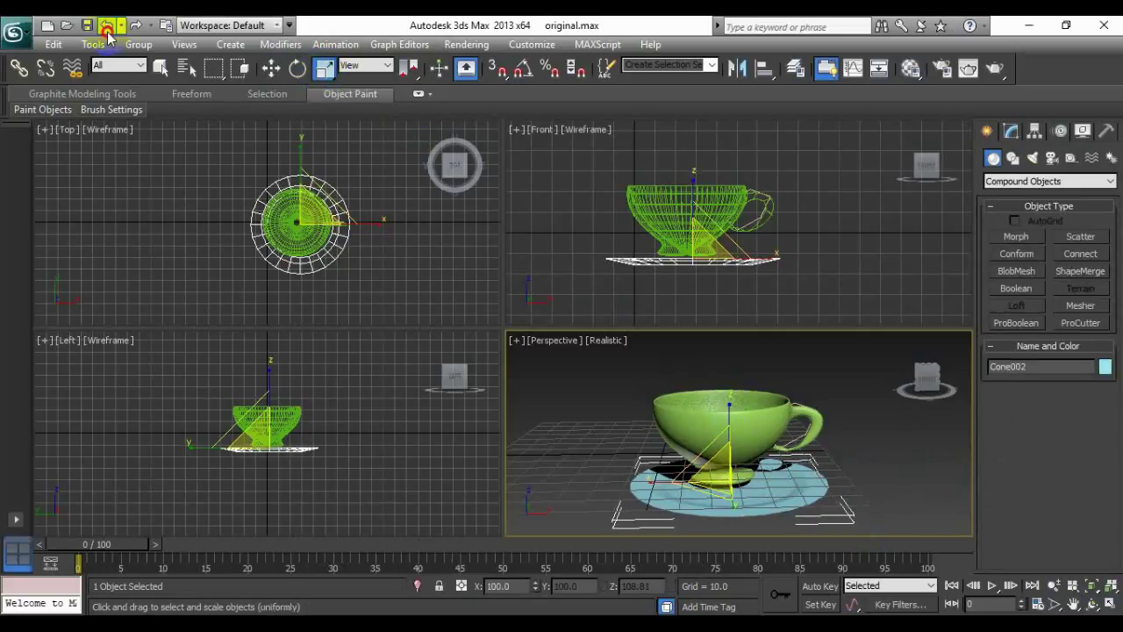
right_click(321, 401)
drag(271, 366, 291, 352)
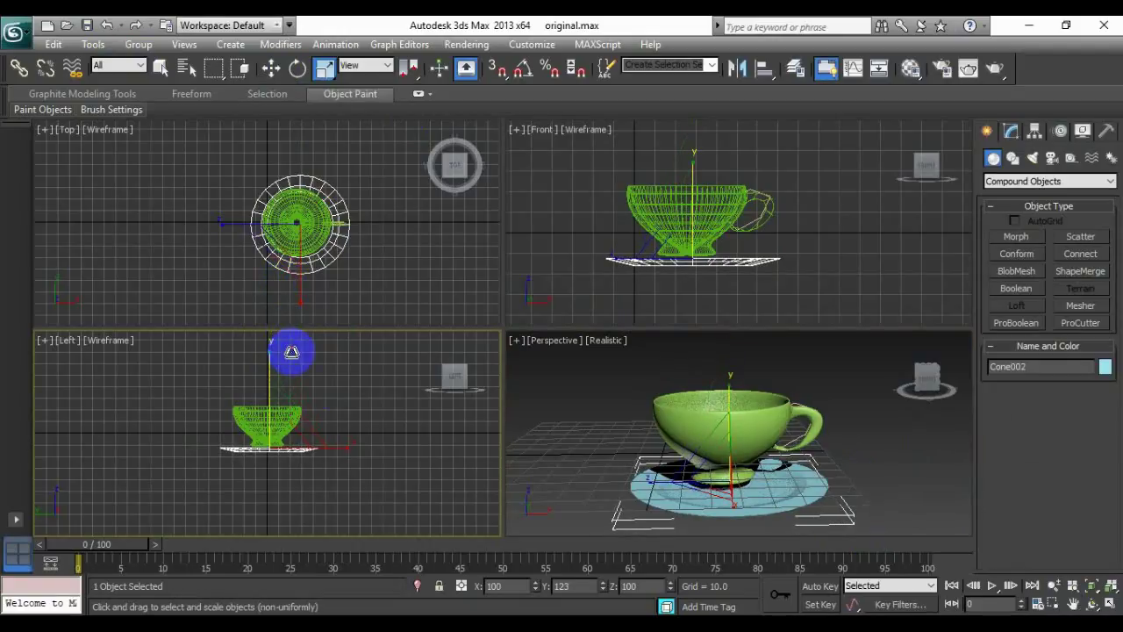
click(872, 457)
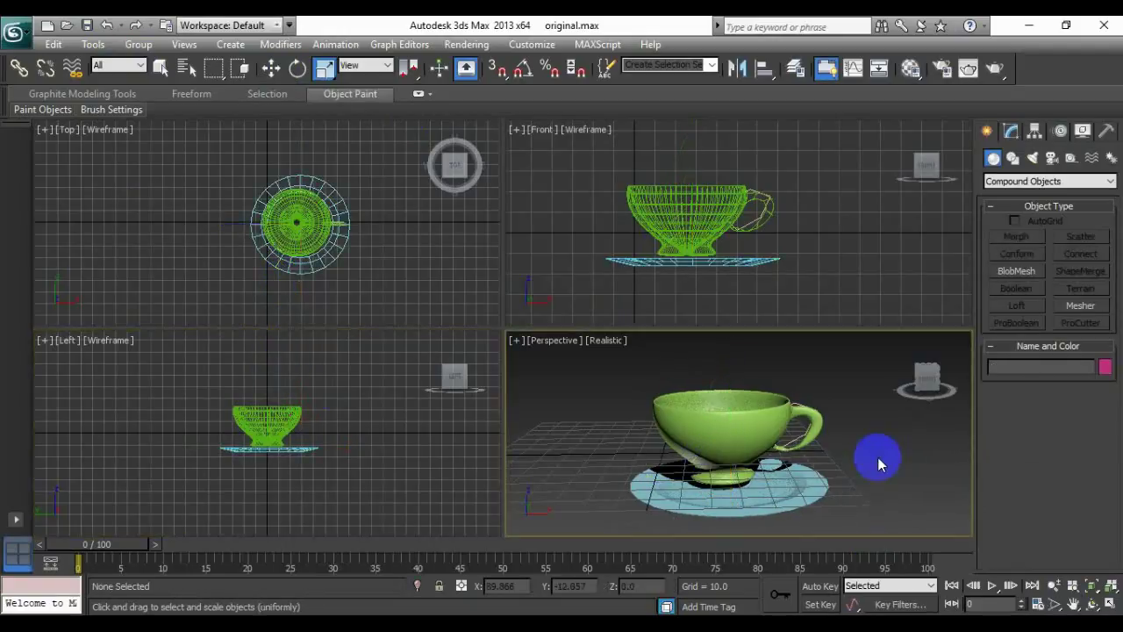
Raise the saucer to about Z -9.9 against the cup's foot and shift it about -2.5 along X to centre it.
click(746, 507)
key(w)
click(781, 488)
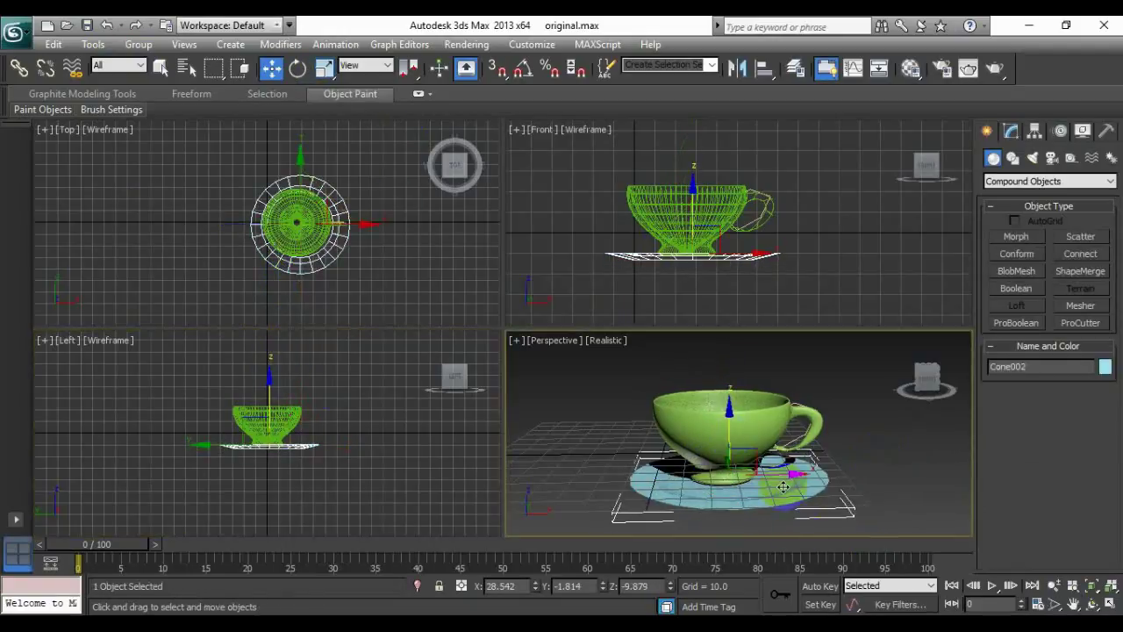
drag(775, 472, 769, 472)
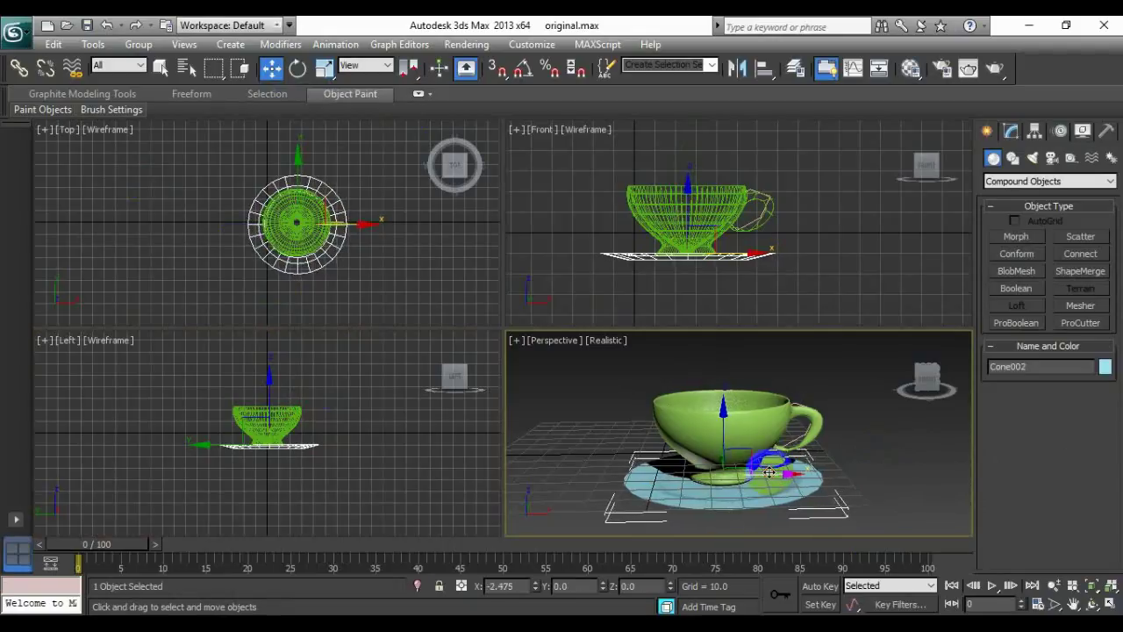
click(852, 459)
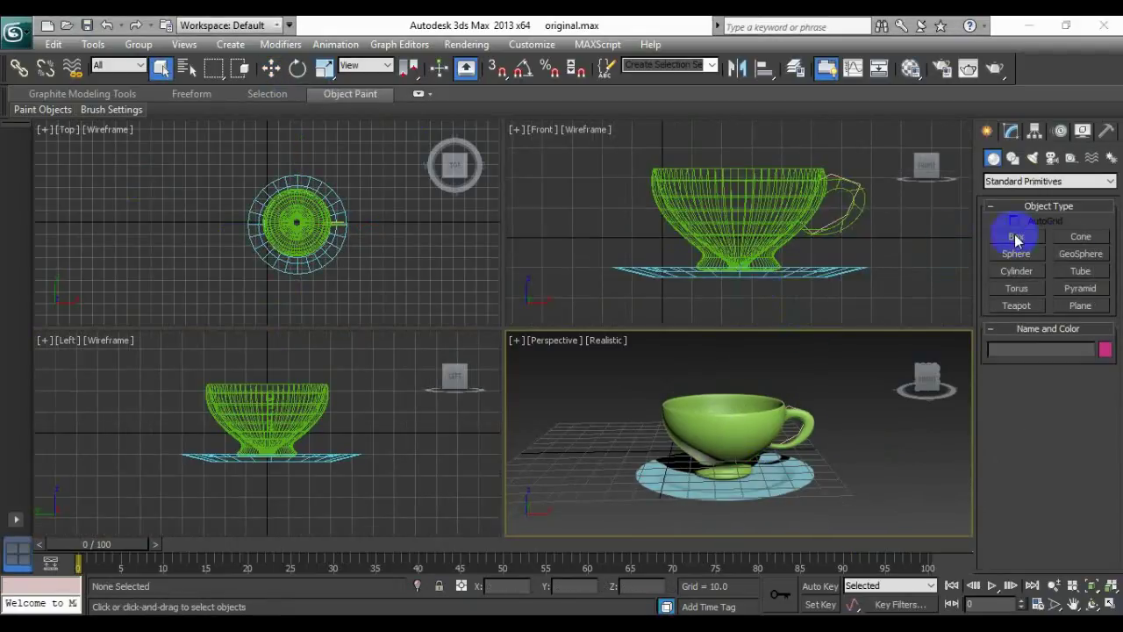
Create a flat cone with radii of about 28.3 in the Top view as the tea surface and centre it on the cup.
click(1080, 241)
drag(278, 205, 307, 215)
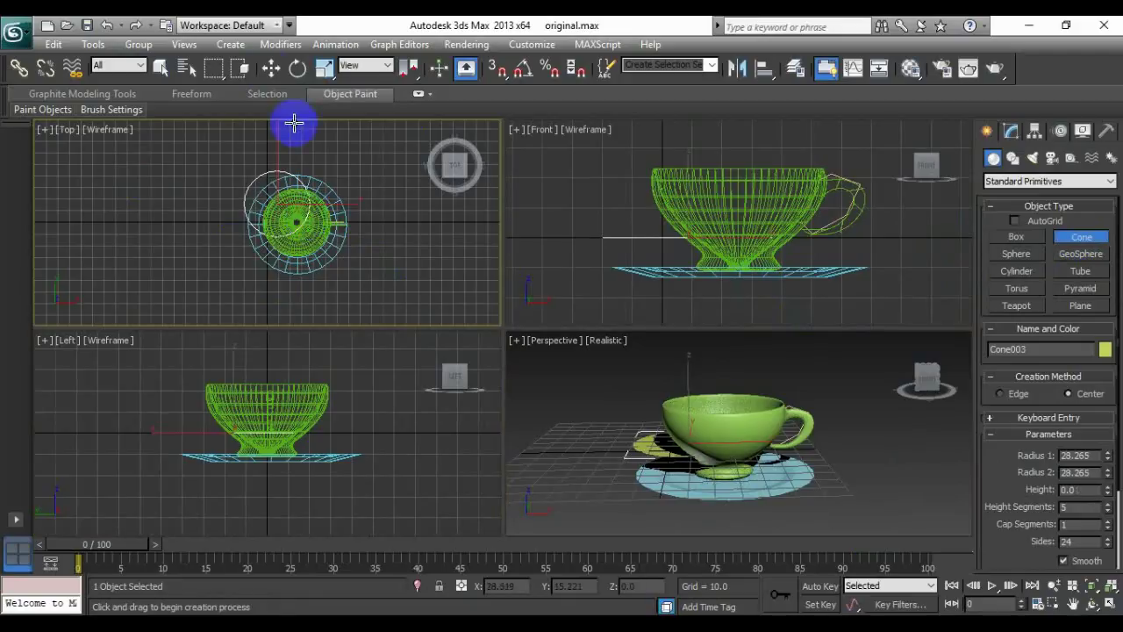
click(272, 68)
drag(276, 153, 349, 225)
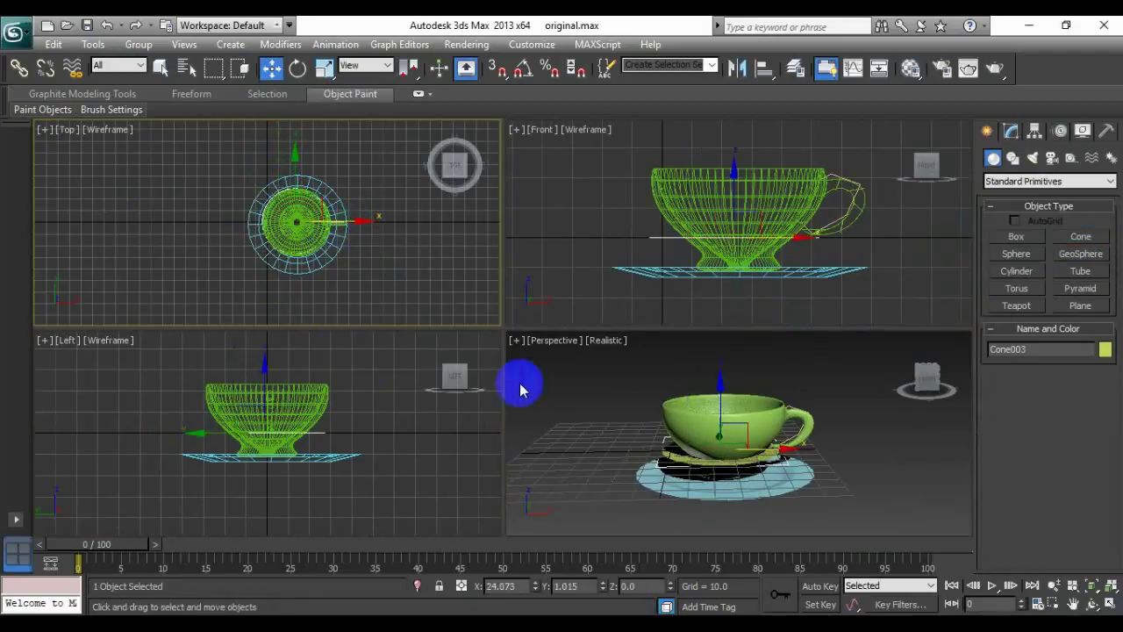
Raise the tea surface to about Z 17.4, just below the cup's rim, and scale it uniformly to about 96%.
right_click(552, 441)
drag(719, 393, 726, 371)
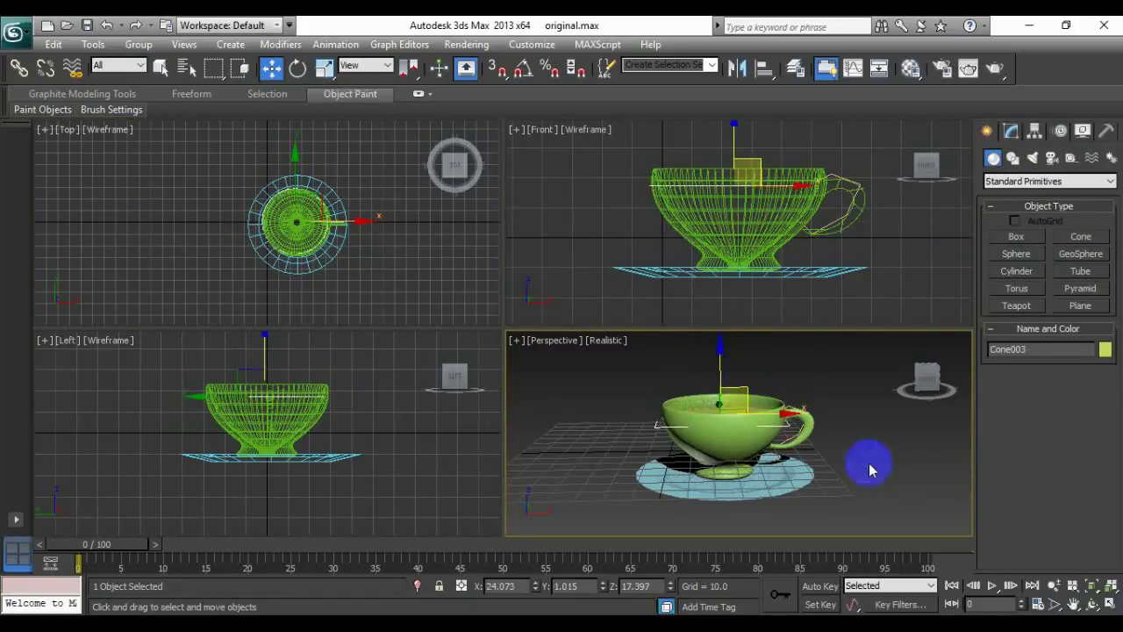
click(1108, 607)
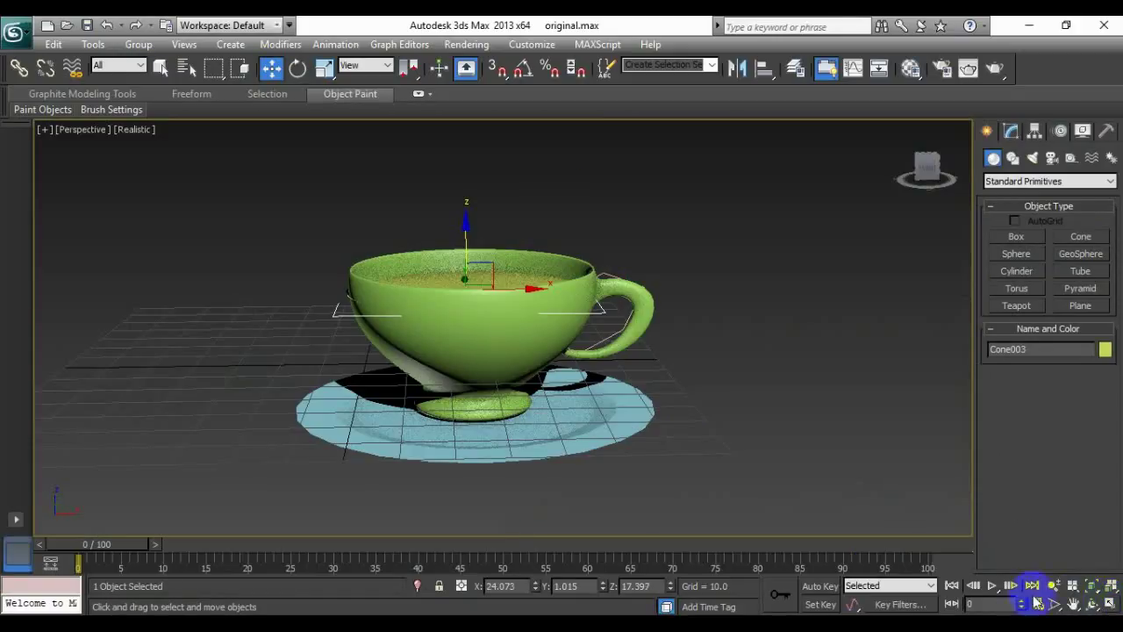
click(325, 68)
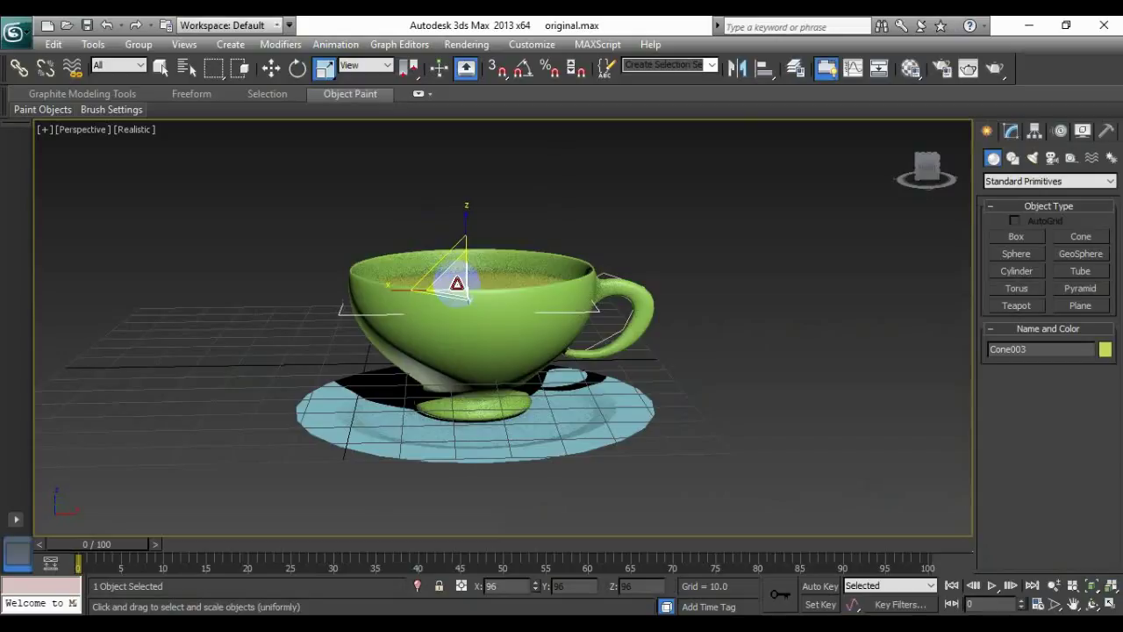
click(1092, 604)
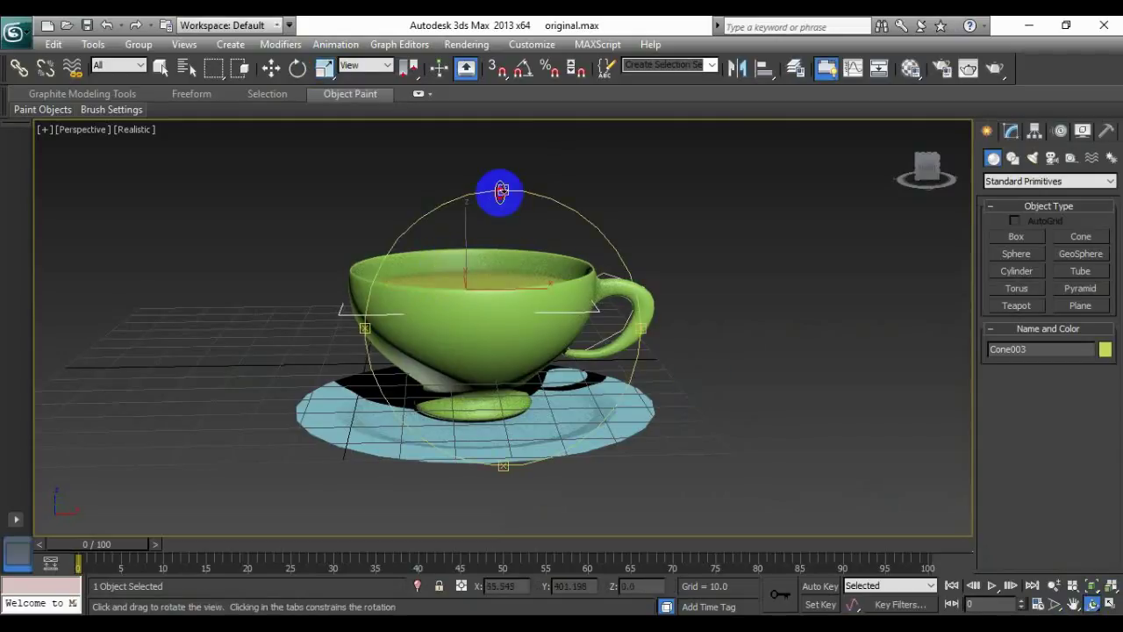
drag(497, 188, 501, 208)
click(271, 67)
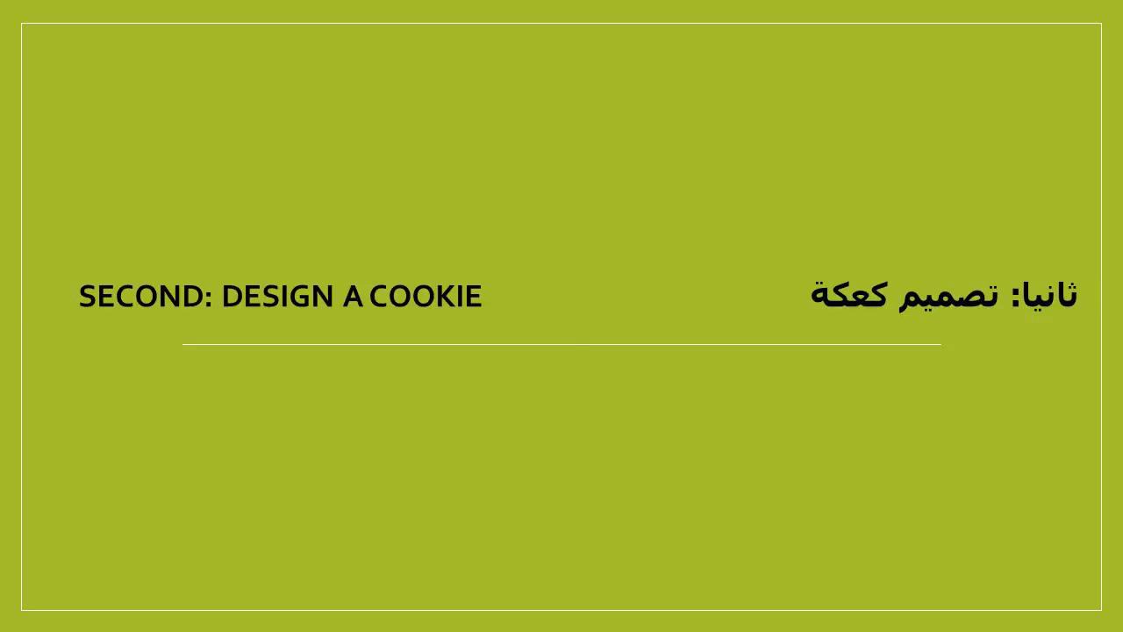
Create a small sphere beside the saucer as a cookie and flatten it to about 33% along Z.
drag(694, 400, 737, 422)
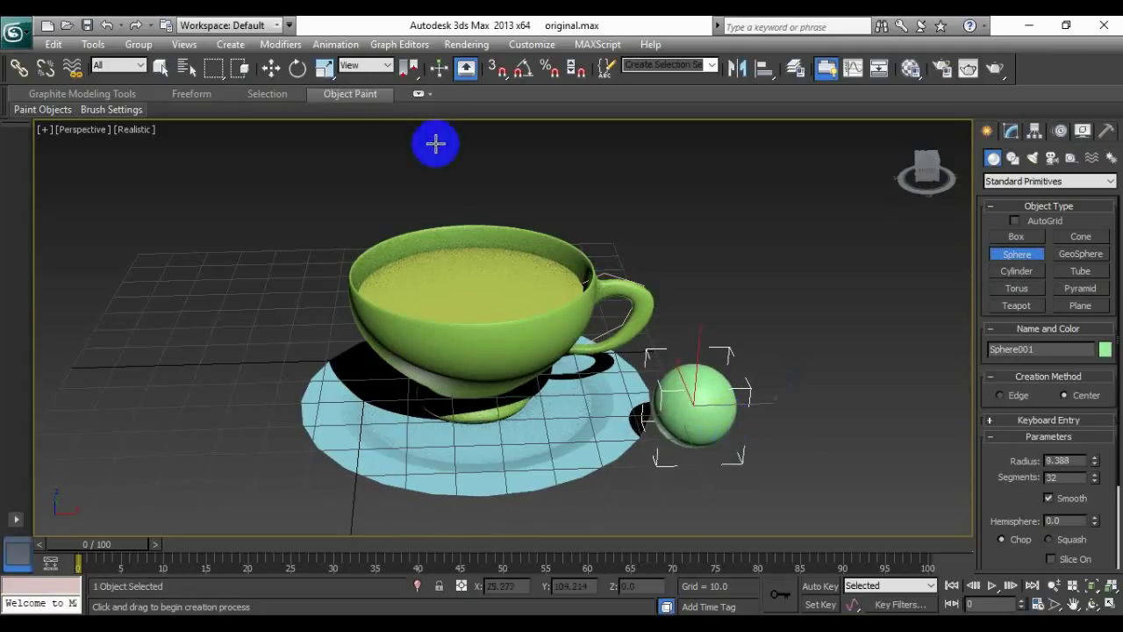
click(325, 67)
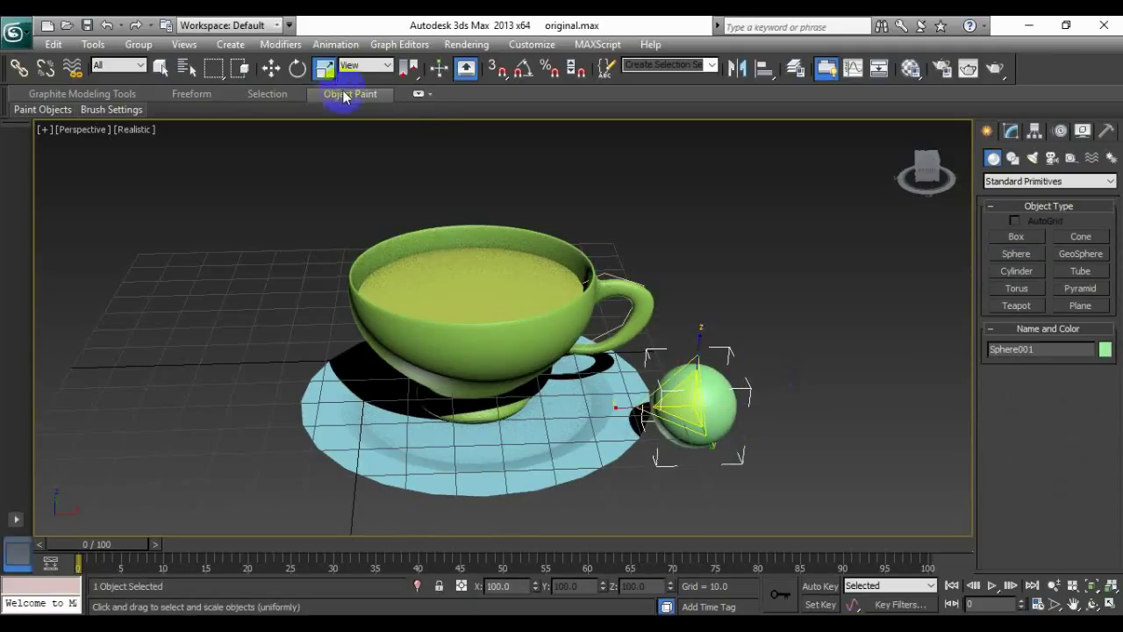
drag(700, 332, 702, 440)
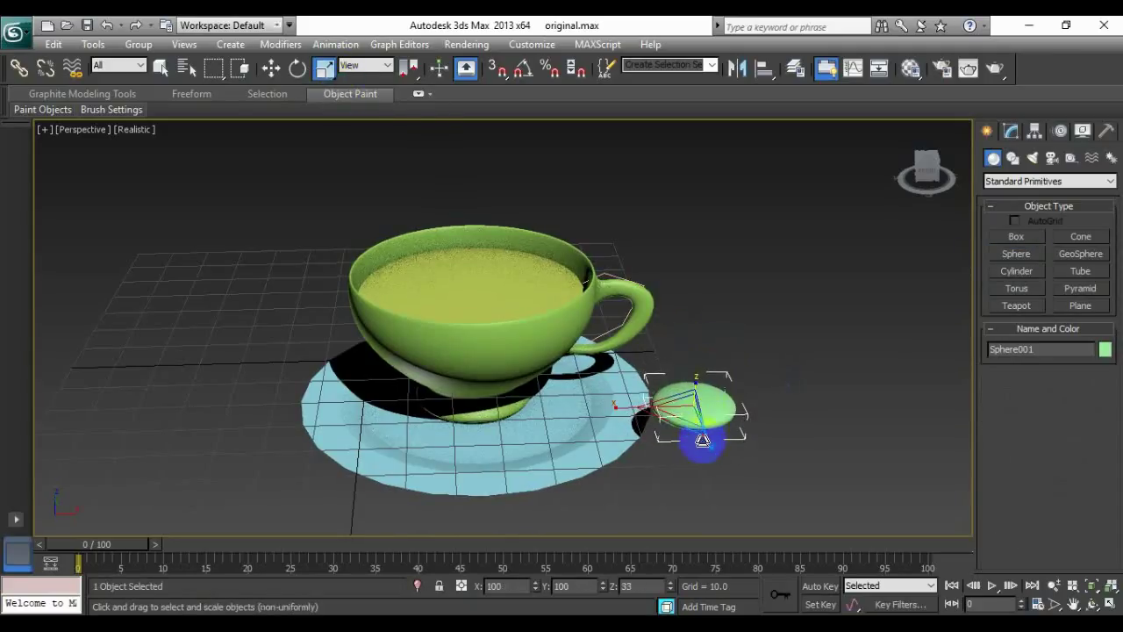
Move the cookie over the saucer in the Perspective view, to about X 52 and Z -4.8.
click(271, 68)
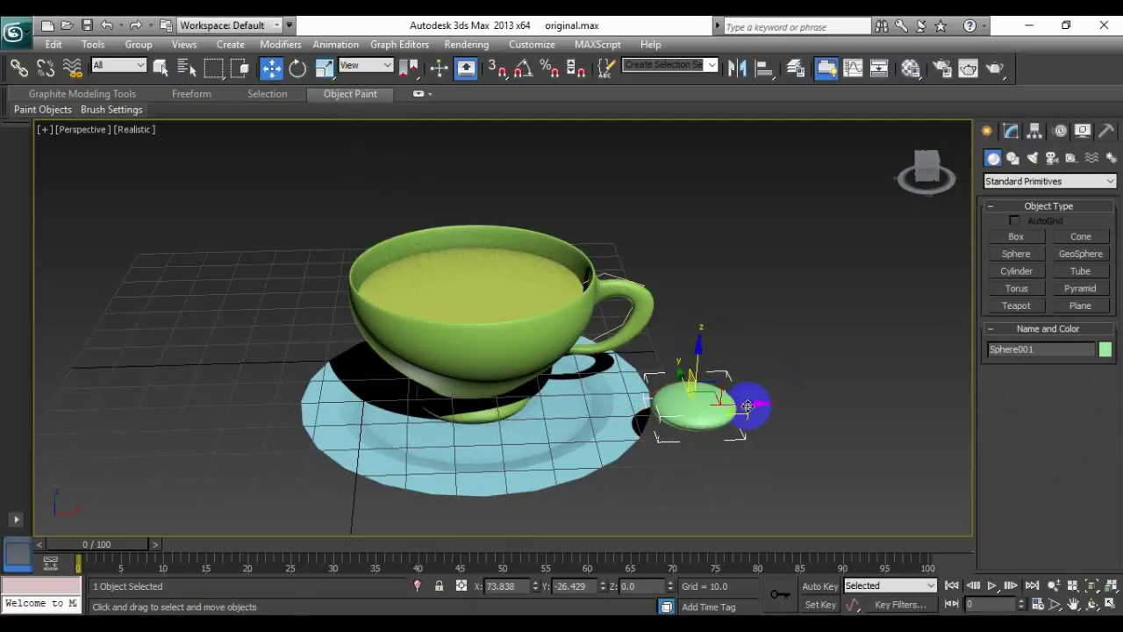
drag(745, 407, 650, 410)
drag(598, 368, 599, 386)
Enlarge the cookie slightly and seat it on the saucer at about X 54.2 and Z -6.7.
key(r)
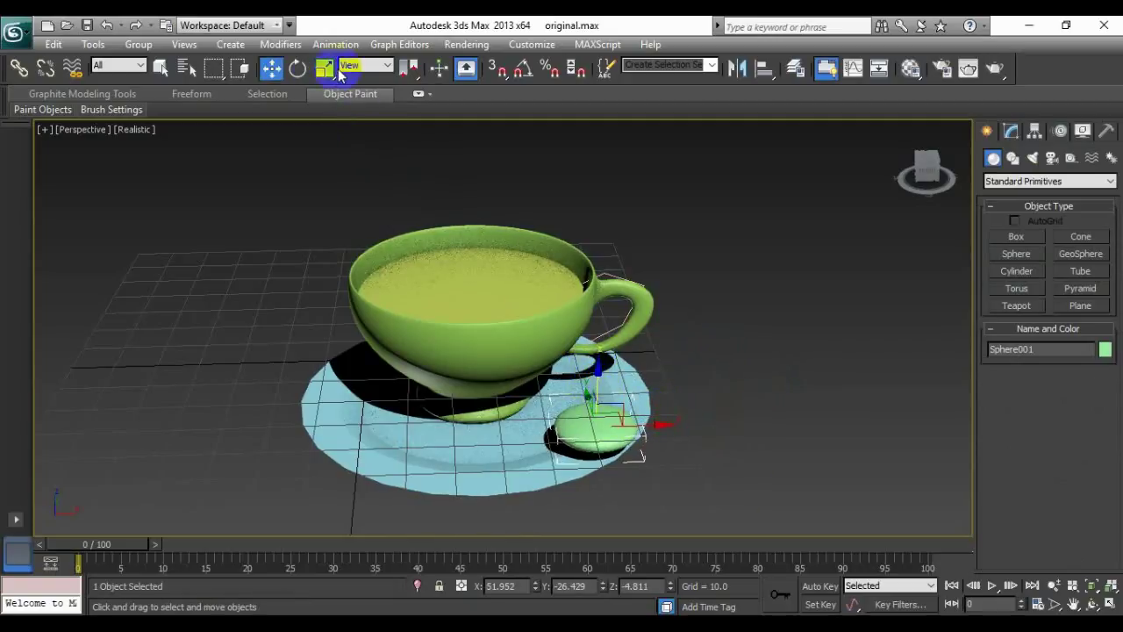
drag(640, 456, 663, 427)
click(275, 70)
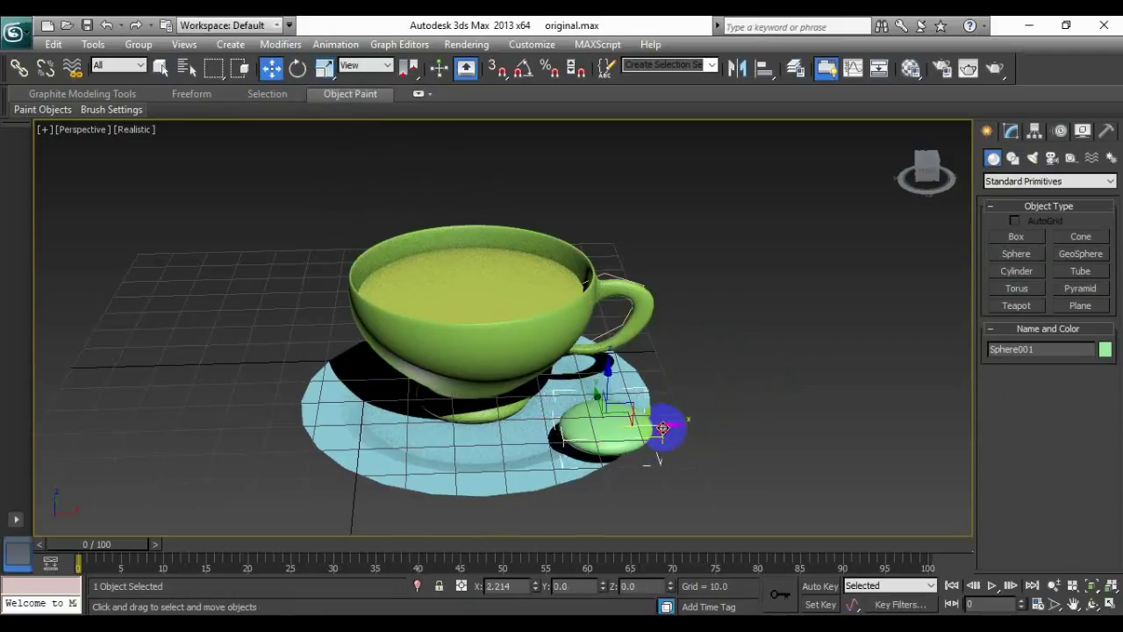
drag(606, 367, 604, 384)
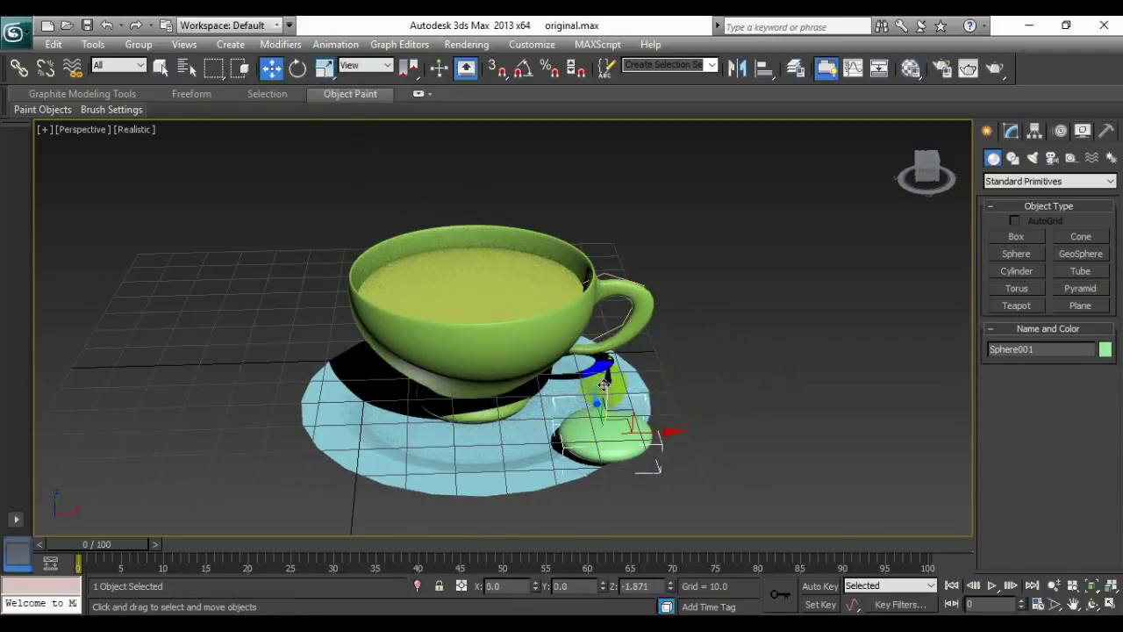
click(1111, 606)
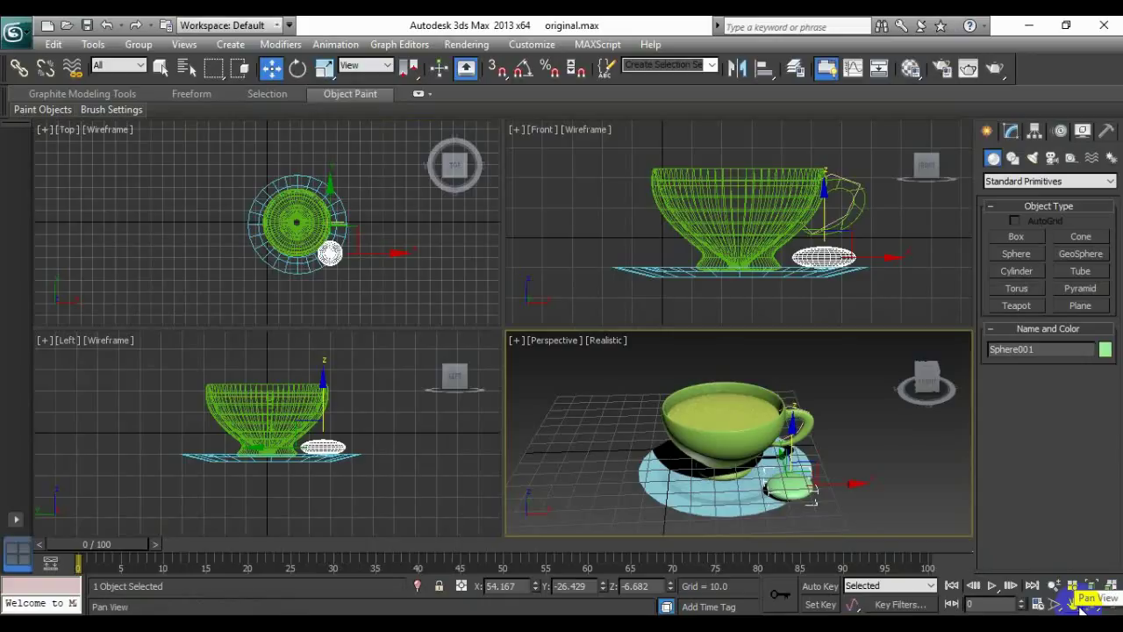
key(q)
click(838, 372)
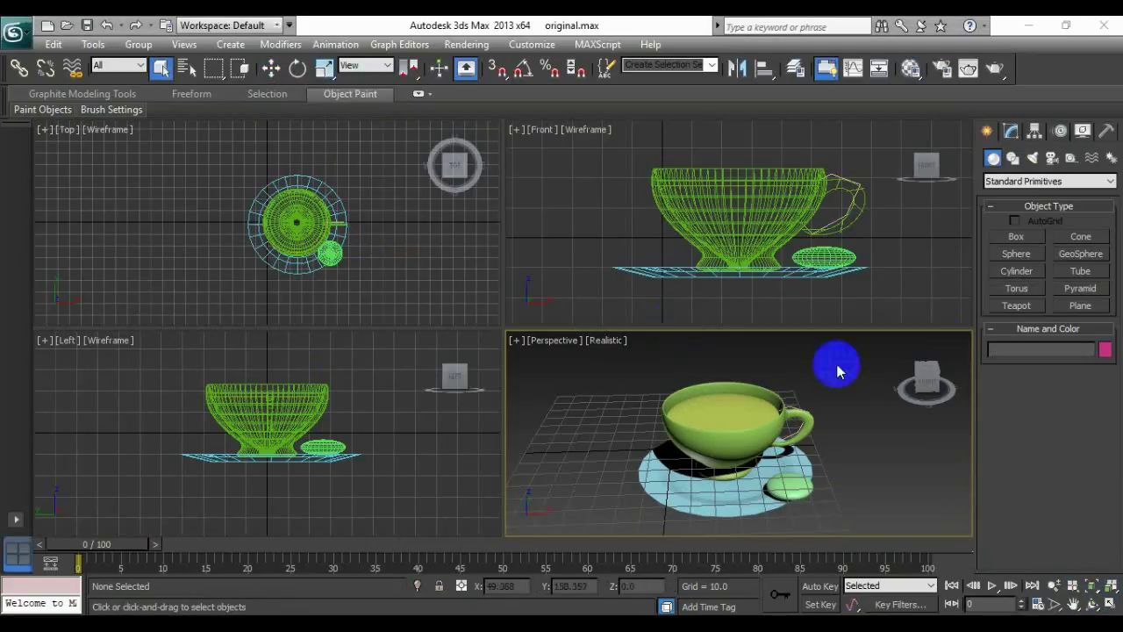
Create a large thin box in the Top view as the table, about 396 long, 687 wide and -4.6 high.
click(1015, 237)
click(1054, 585)
drag(415, 268, 415, 291)
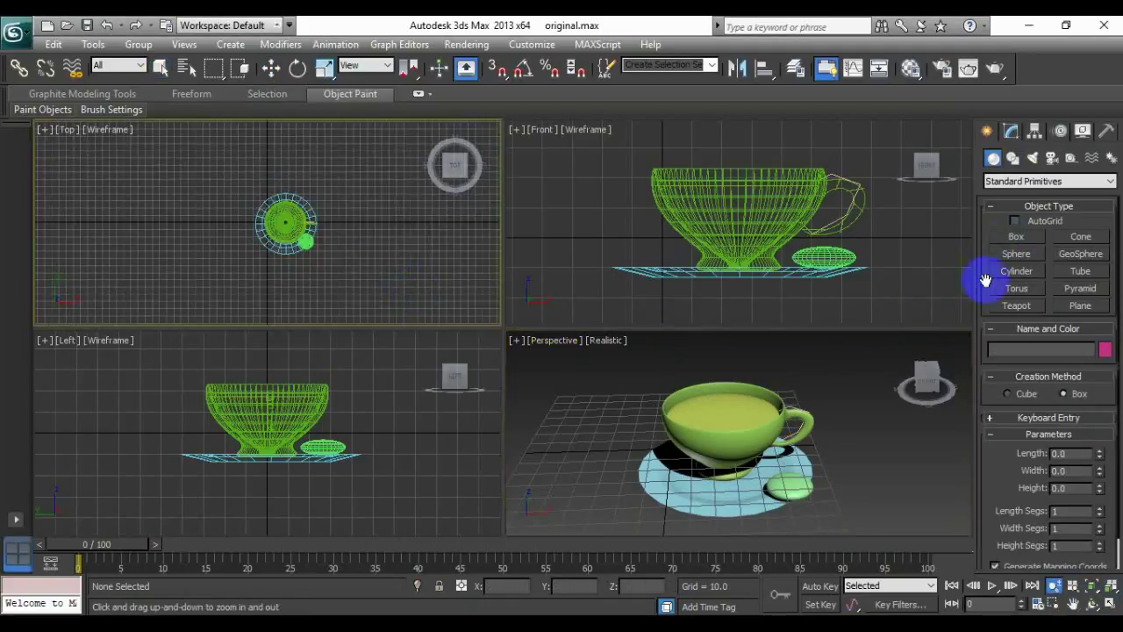
click(1016, 237)
drag(229, 316, 564, 75)
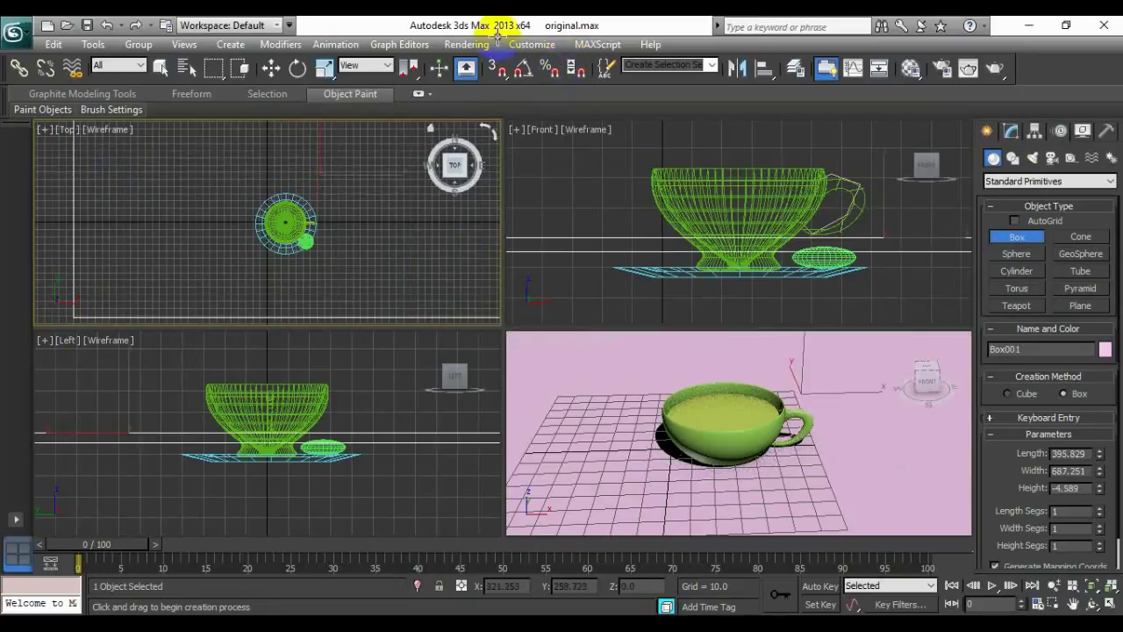
Centre the table box around the cup in the Top view and lower it to about Z -13.2, just beneath the saucer.
click(271, 68)
drag(297, 134, 331, 193)
click(718, 165)
drag(717, 165, 753, 219)
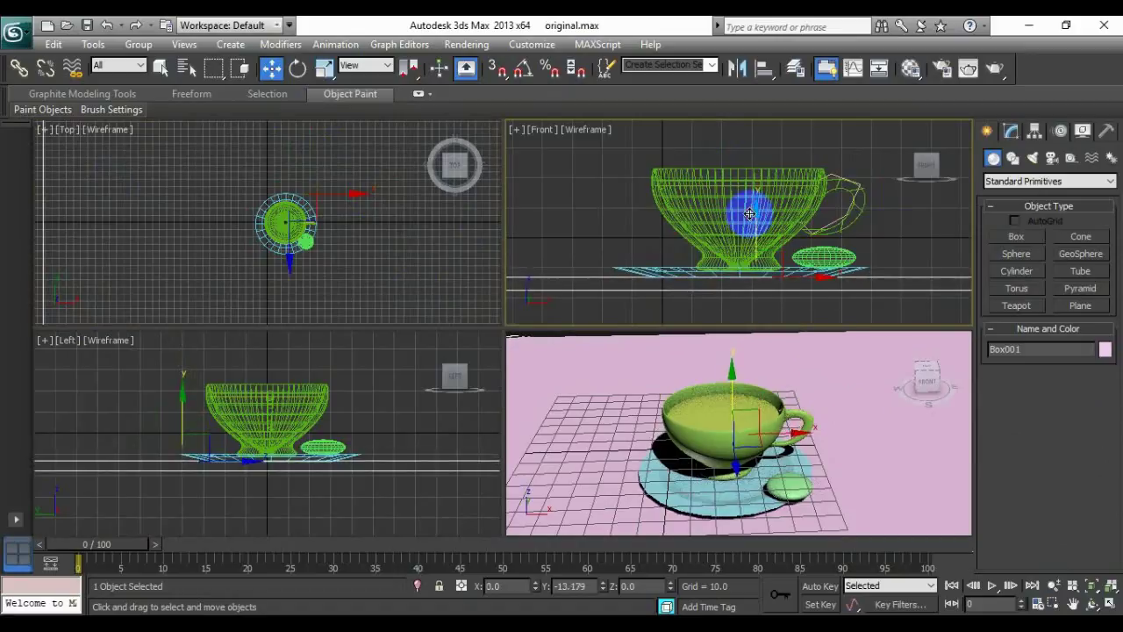
click(291, 268)
drag(290, 160, 521, 131)
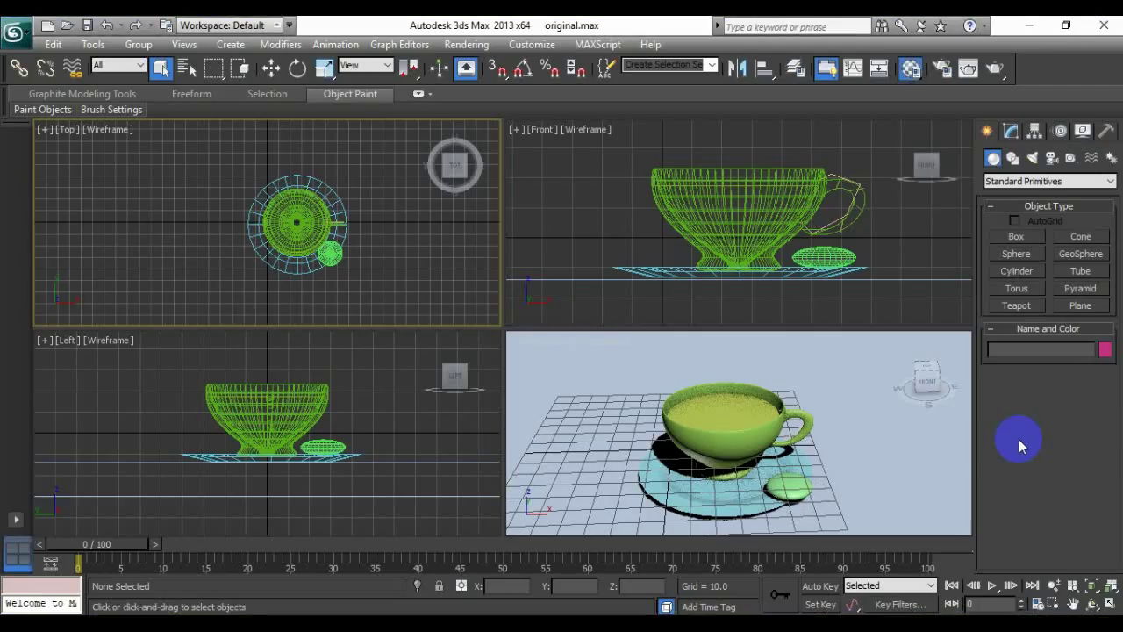
Create a VRayHDRI map in the first material slot and load ennis.hdr as its bitmap.
key(m)
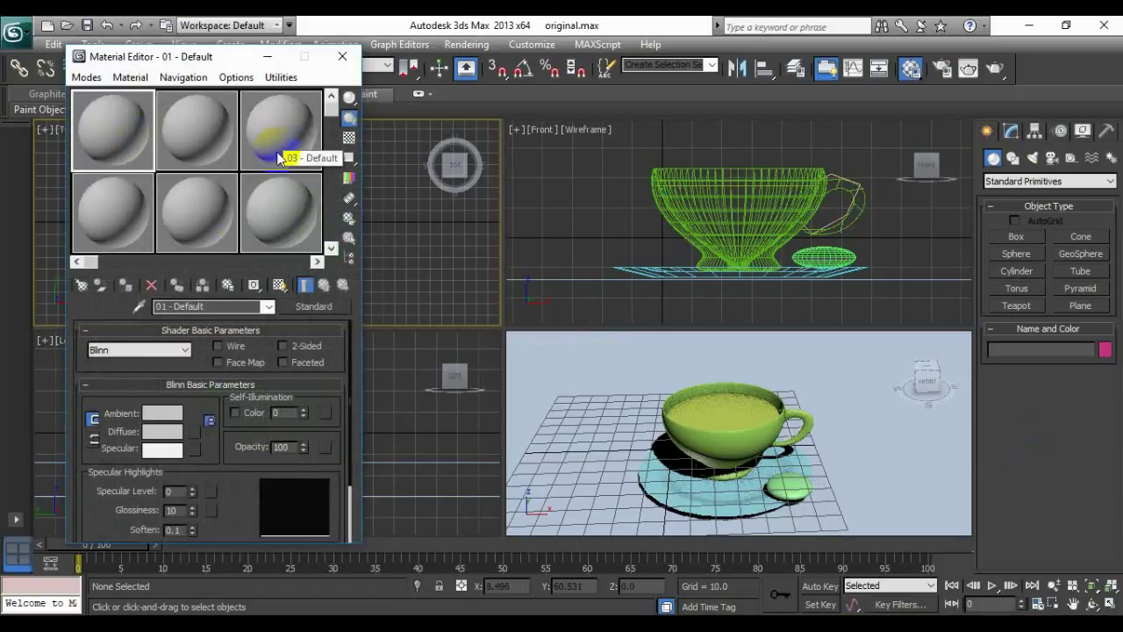
click(80, 285)
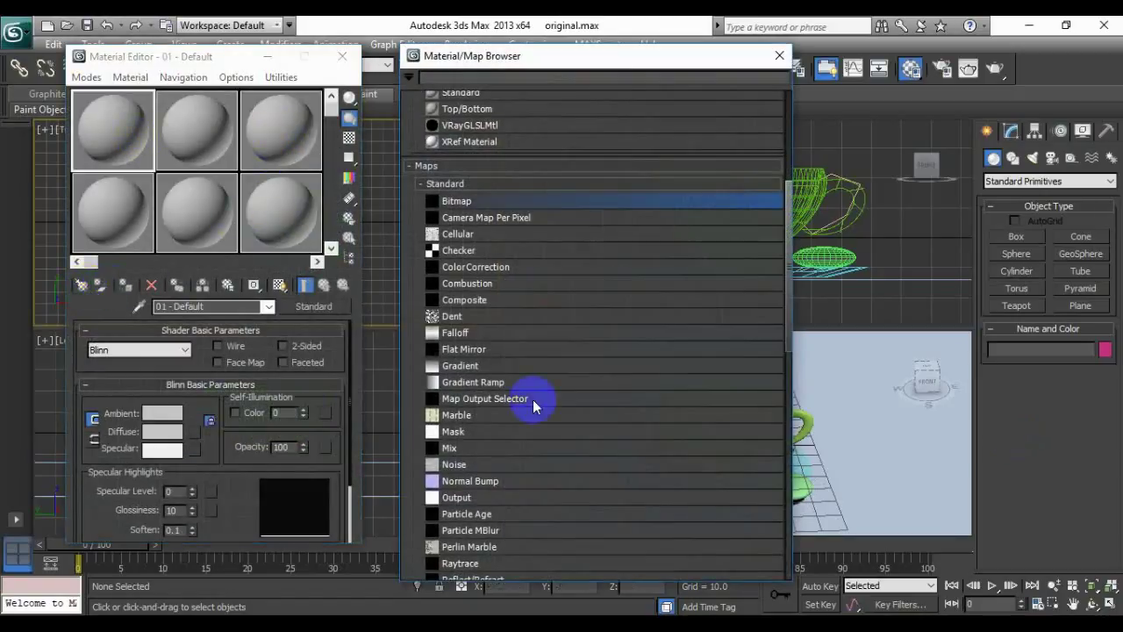
scroll(578, 404, down, 10)
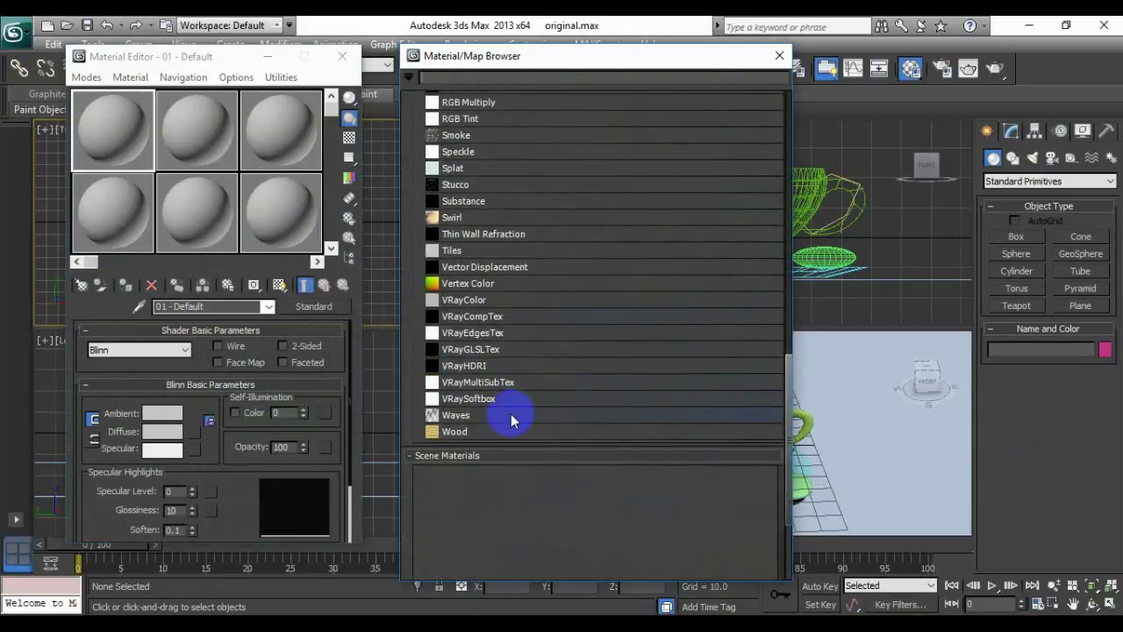
double_click(488, 366)
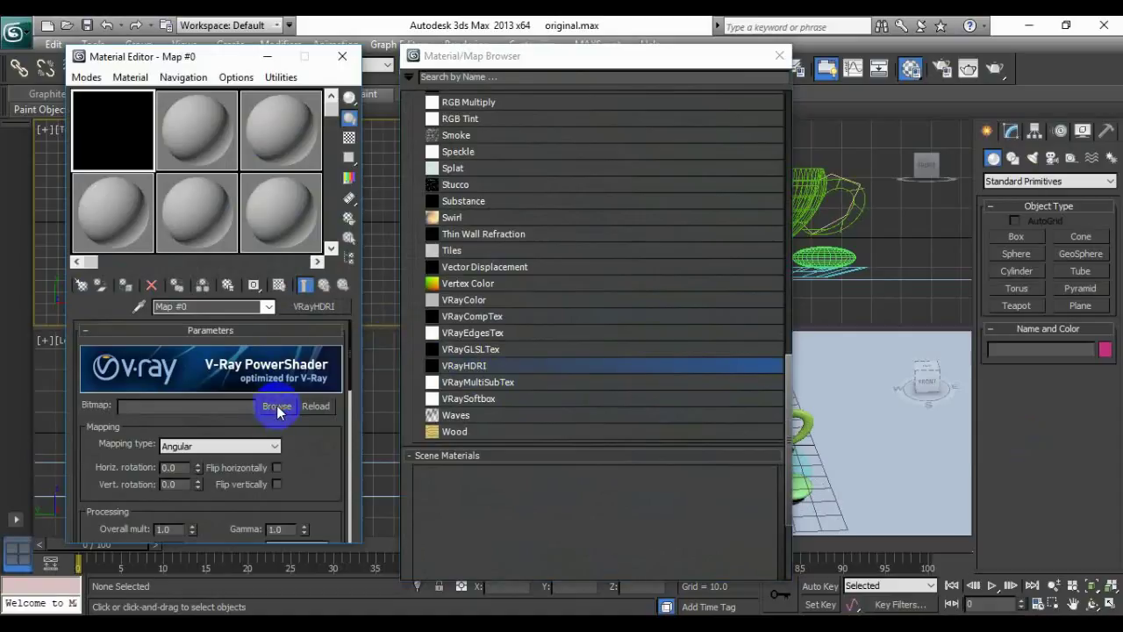
click(277, 407)
click(363, 214)
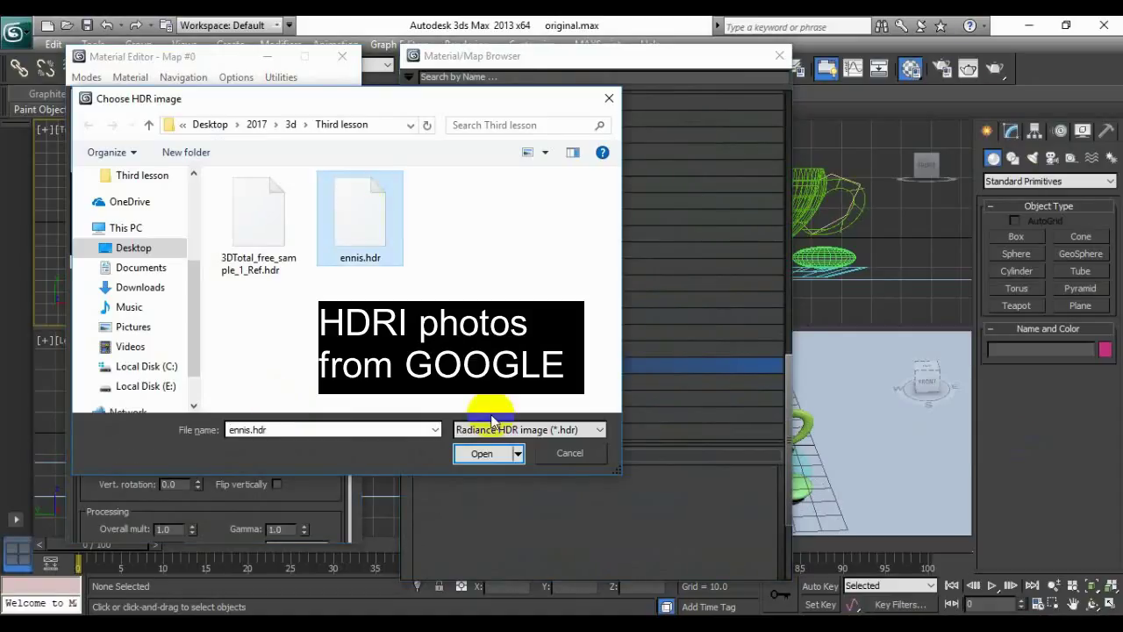
click(465, 455)
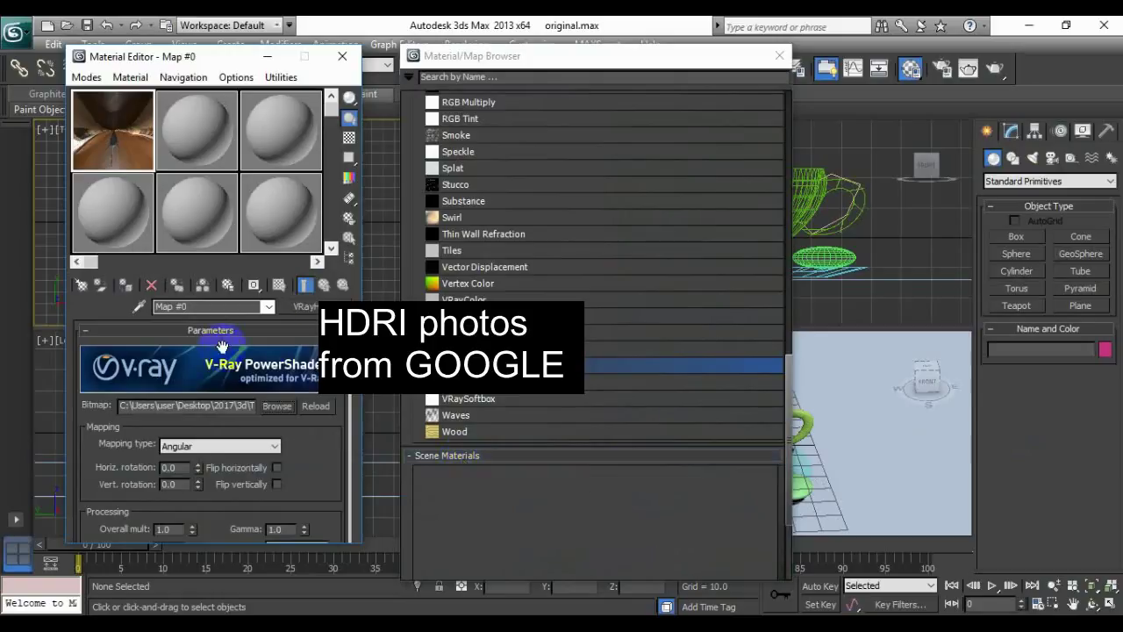
Set the HDRI map's mapping type to Spherical and close the map browser.
click(204, 446)
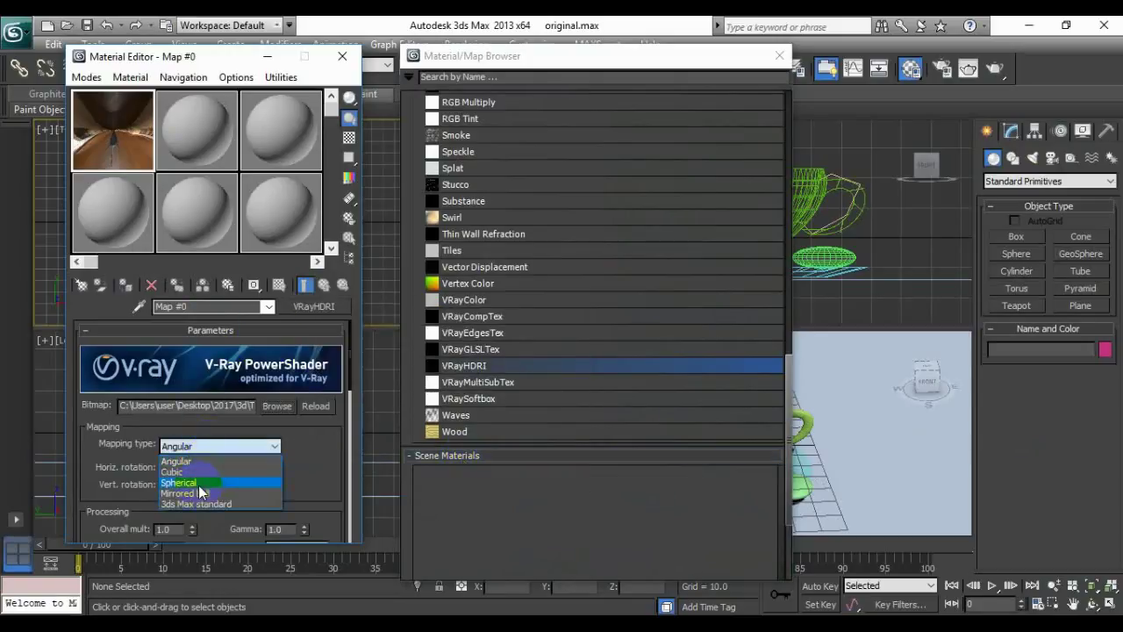
click(180, 483)
click(771, 77)
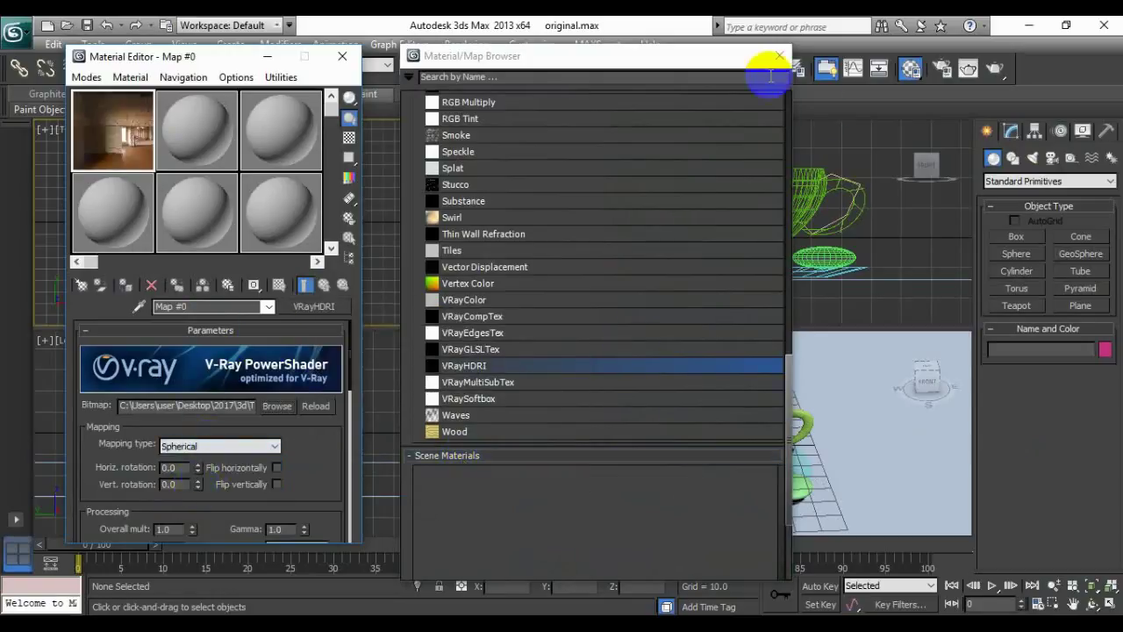
click(776, 57)
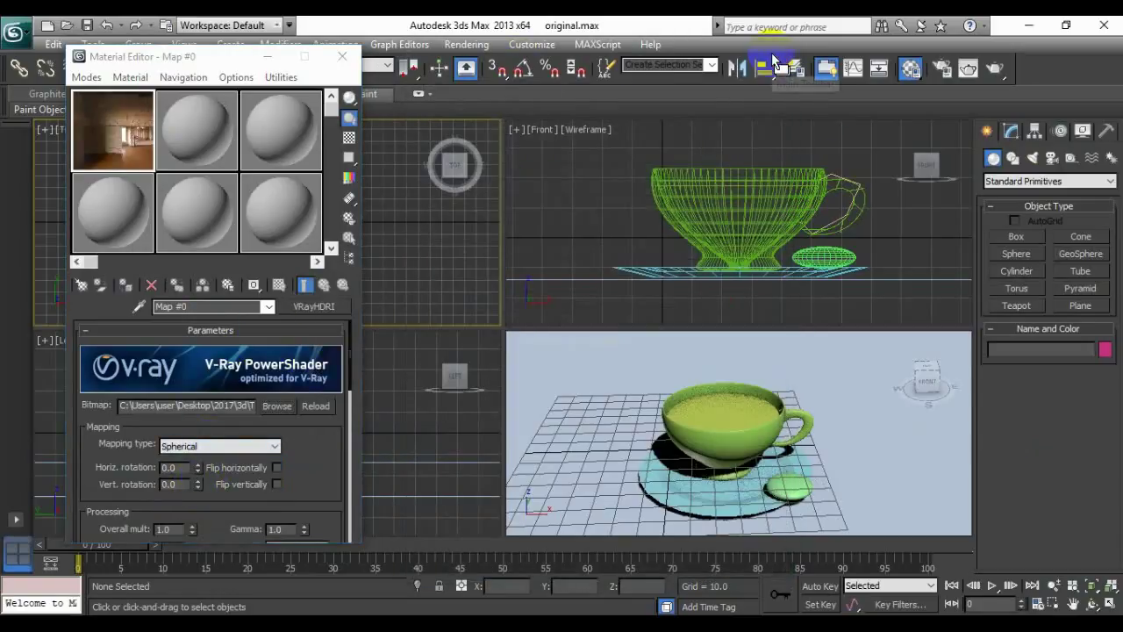
Assign V-Ray Adv 2.30.01 as the production renderer in the render setup.
click(466, 44)
click(474, 81)
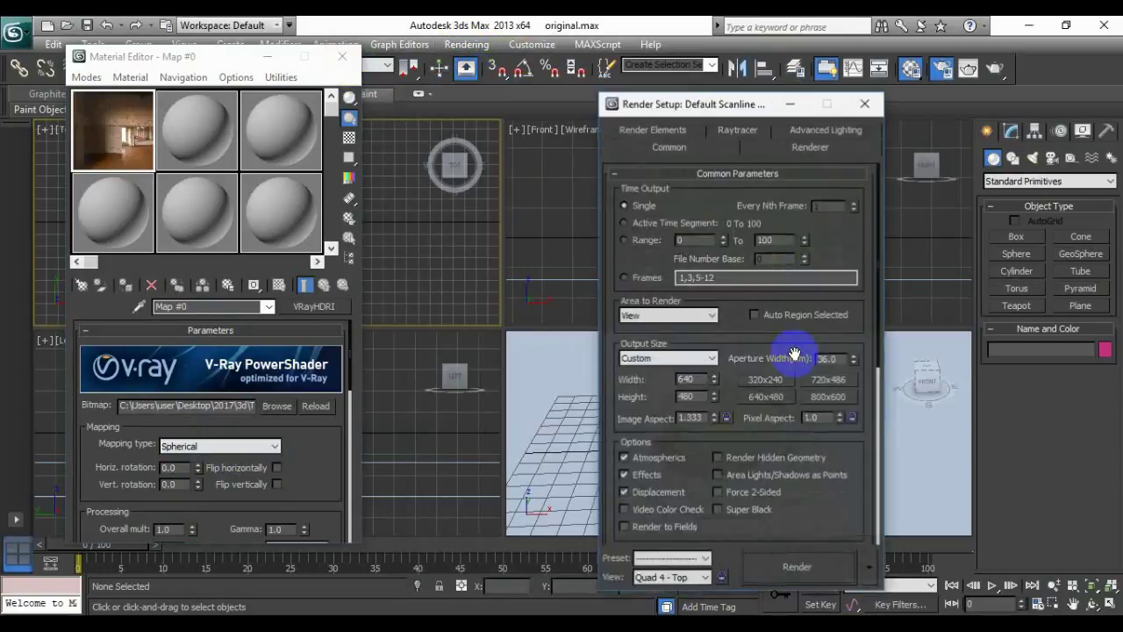
scroll(790, 369, down, 3)
scroll(785, 382, up, 3)
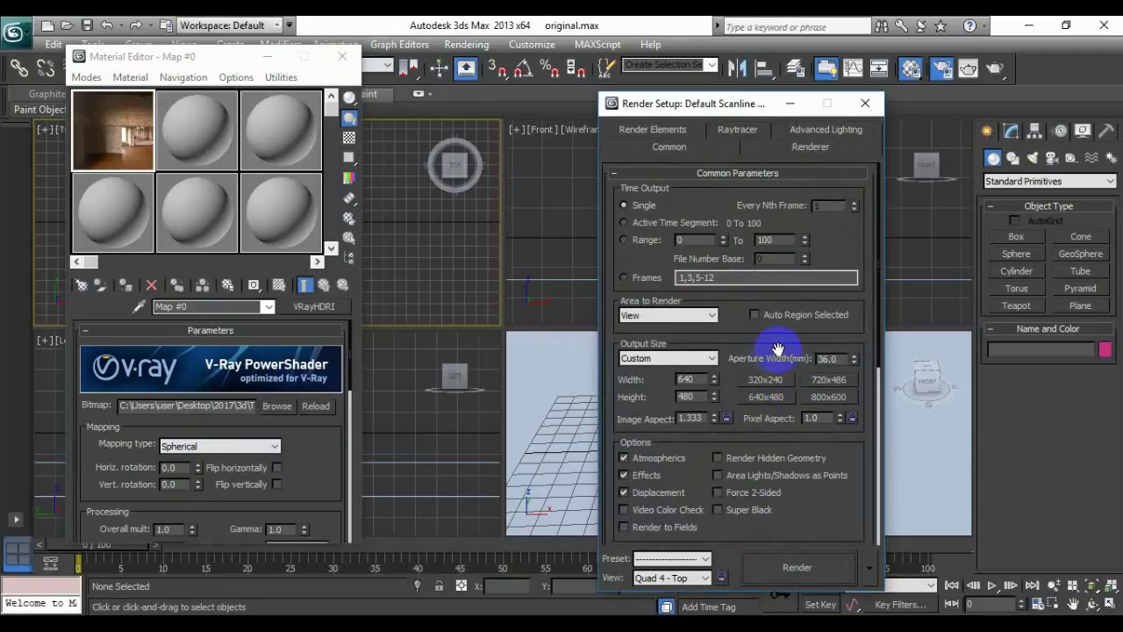
scroll(778, 349, down, 10)
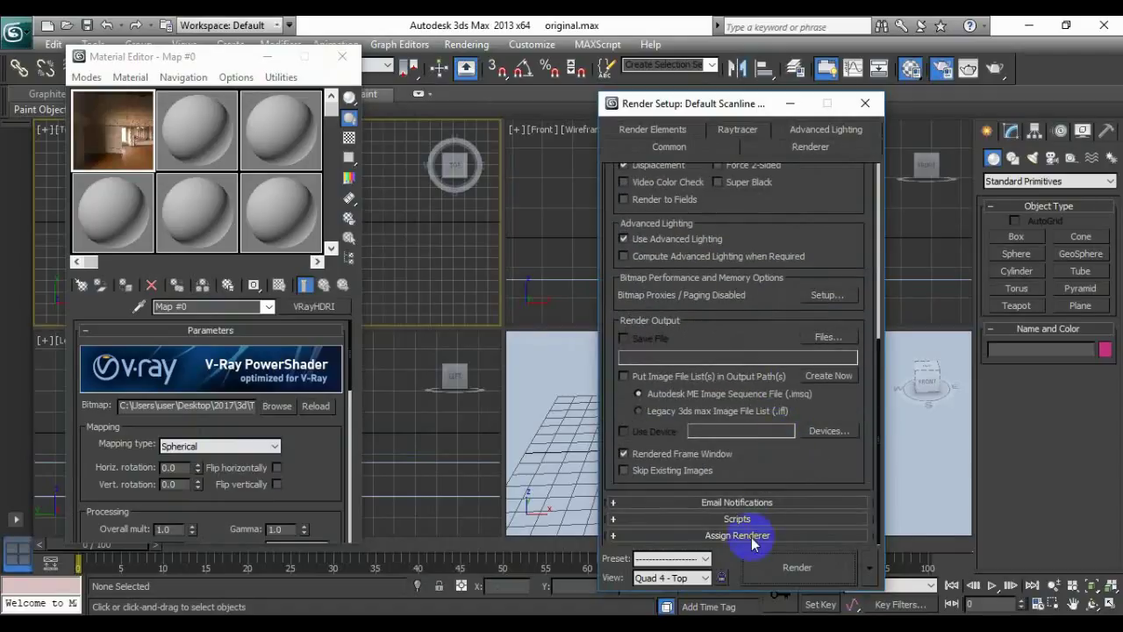
click(752, 536)
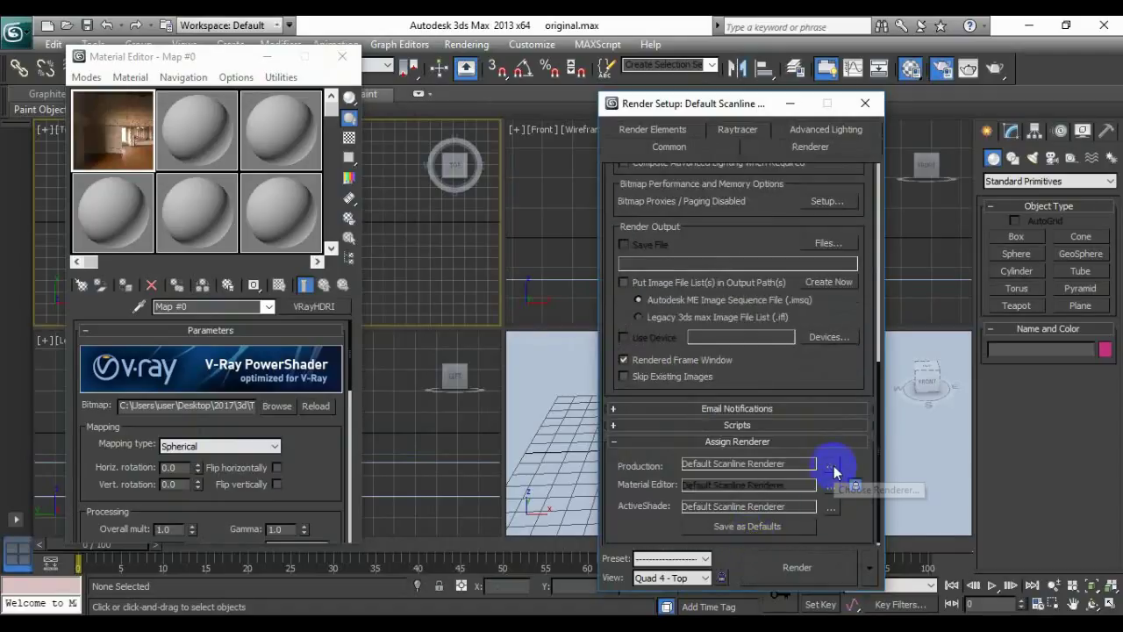
click(832, 467)
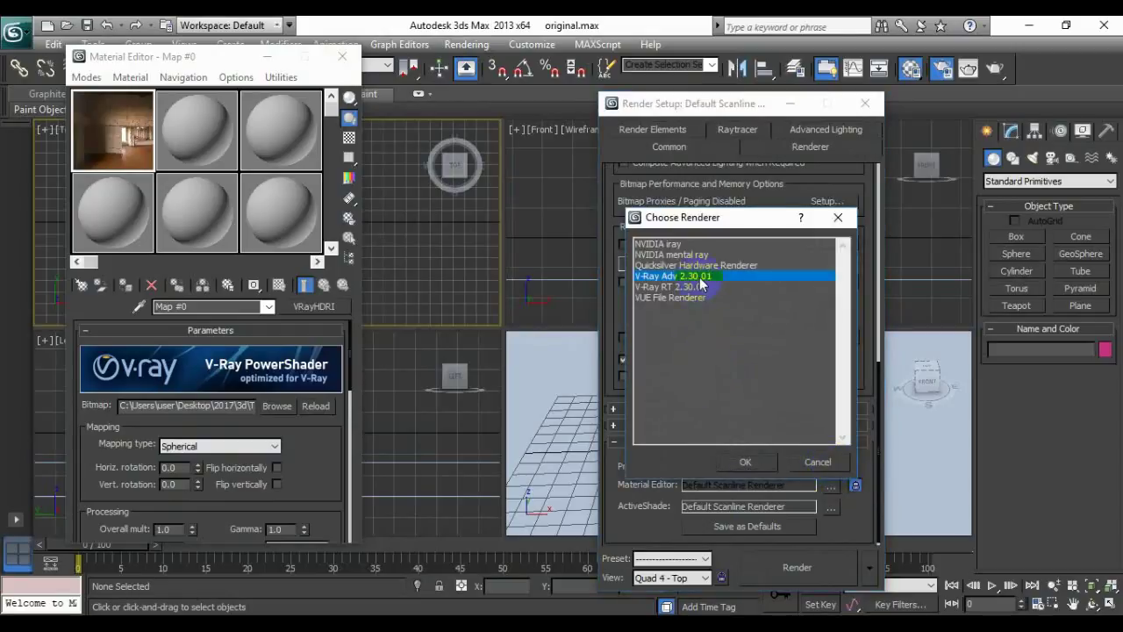
click(748, 462)
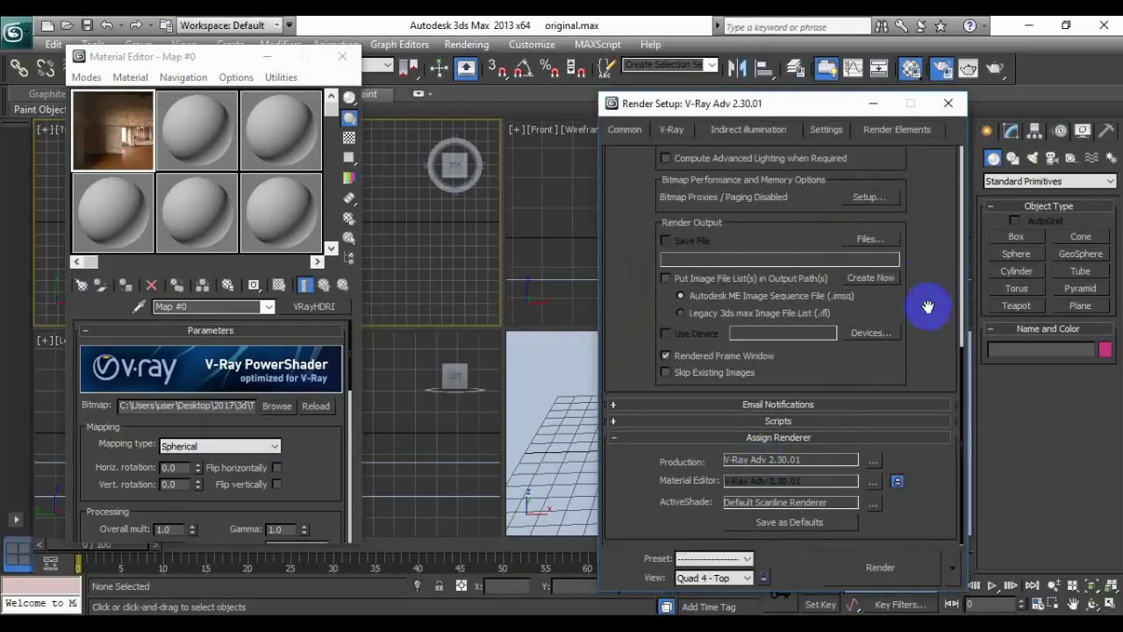
Enable V-Ray indirect illumination with ambient occlusion, and turn on the irradiance map's Show calc. phase and detail enhancement options.
click(732, 131)
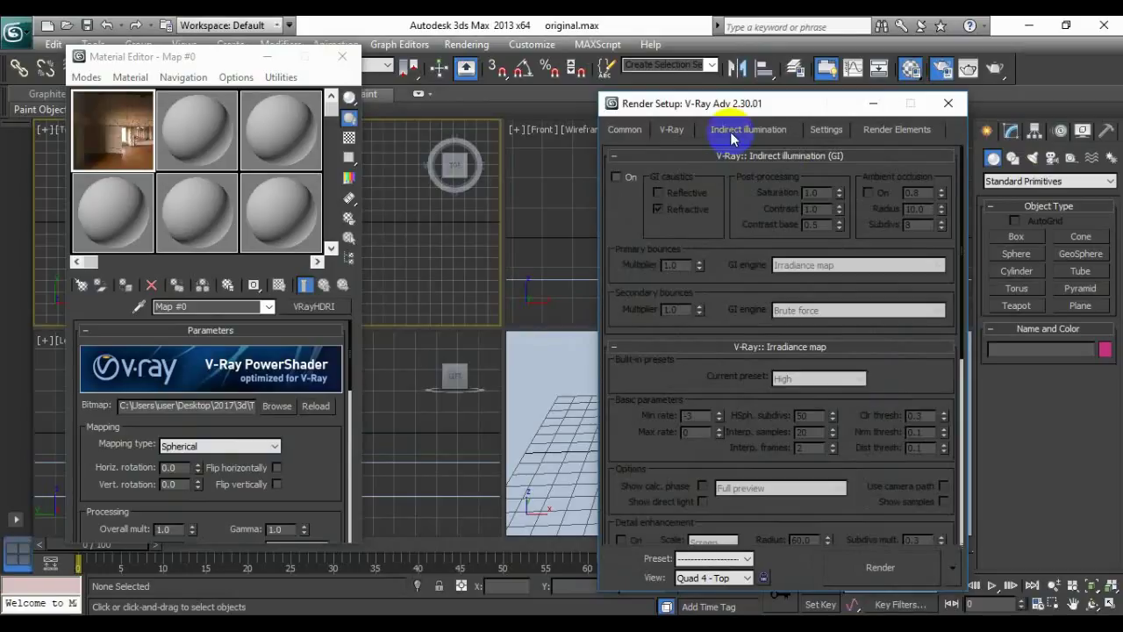
click(617, 179)
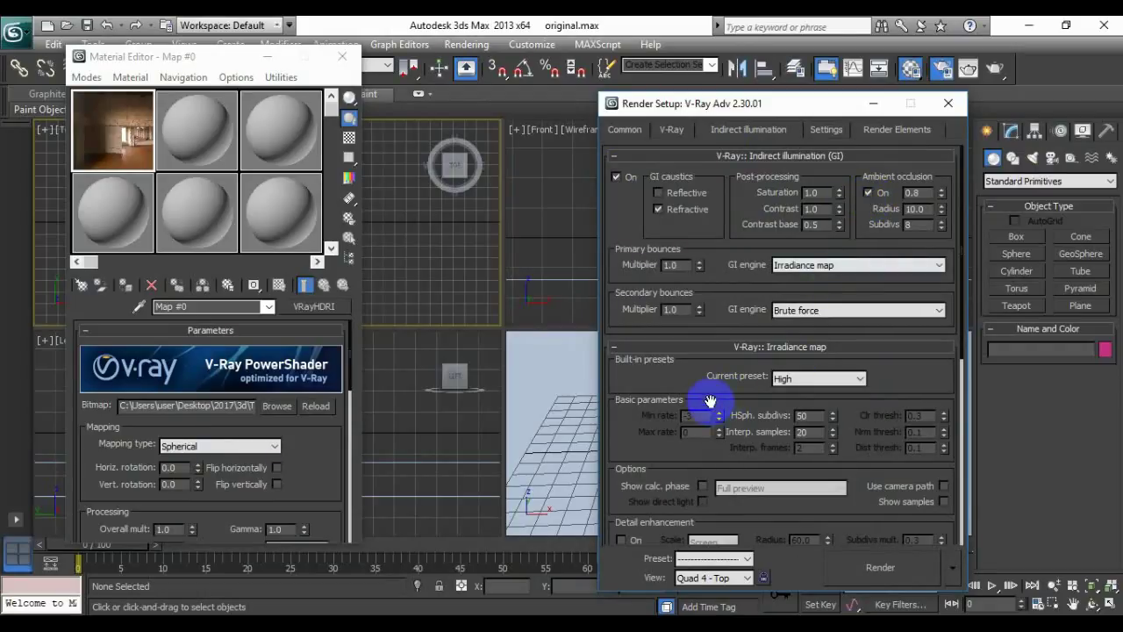
drag(721, 400, 720, 253)
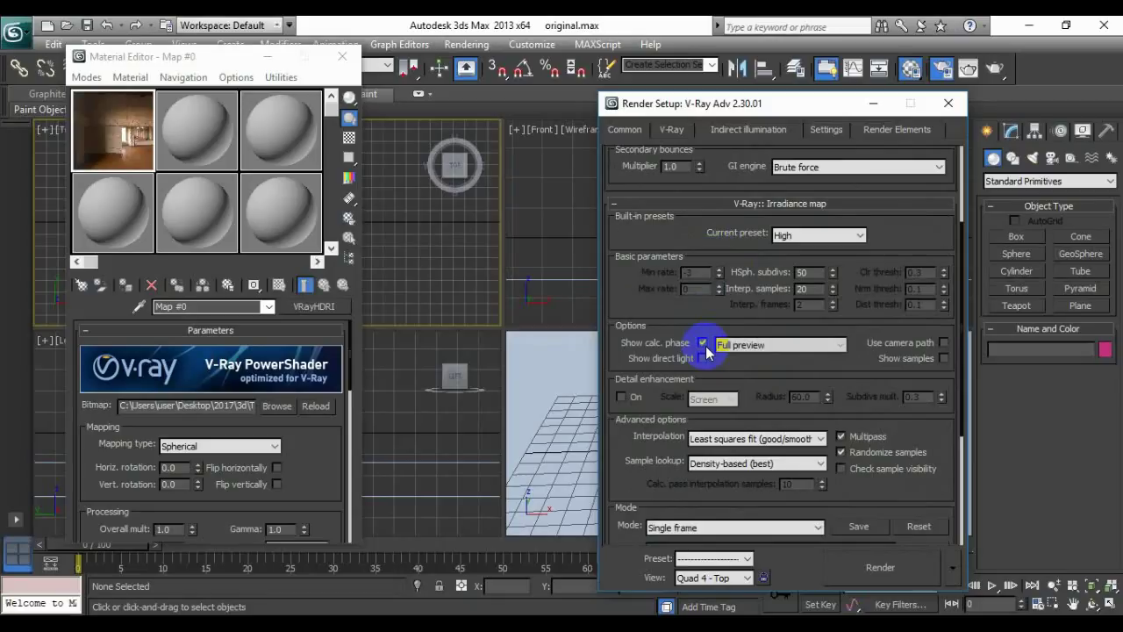
click(623, 398)
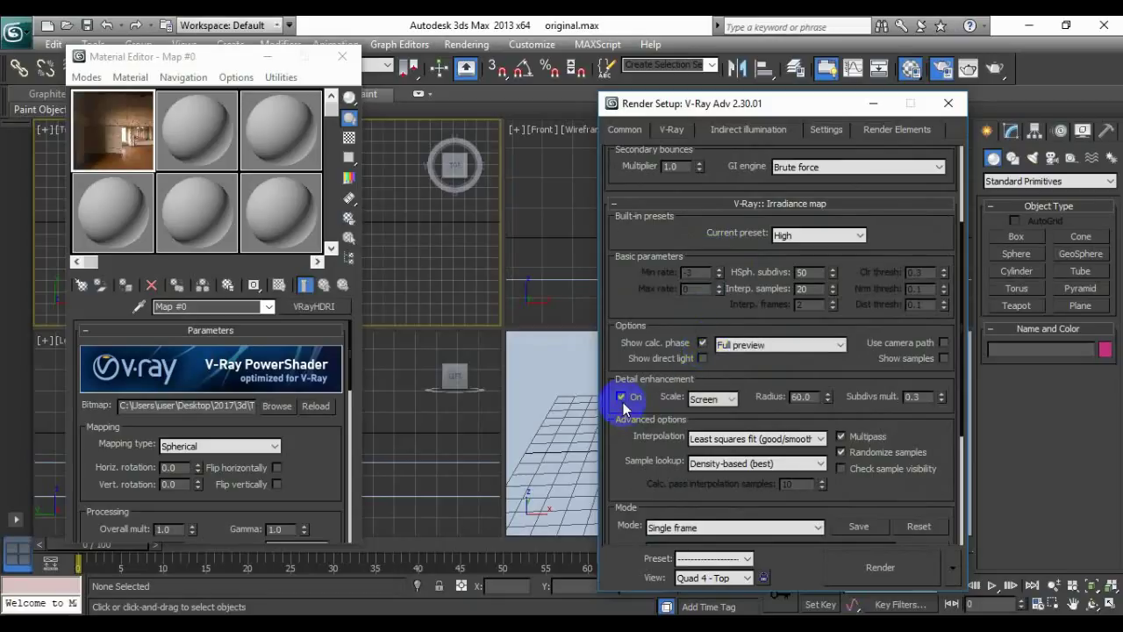
Enable the GI skylight and reflection/refraction environment overrides, assign the VRayHDRI map to both, and close the render setup.
click(674, 131)
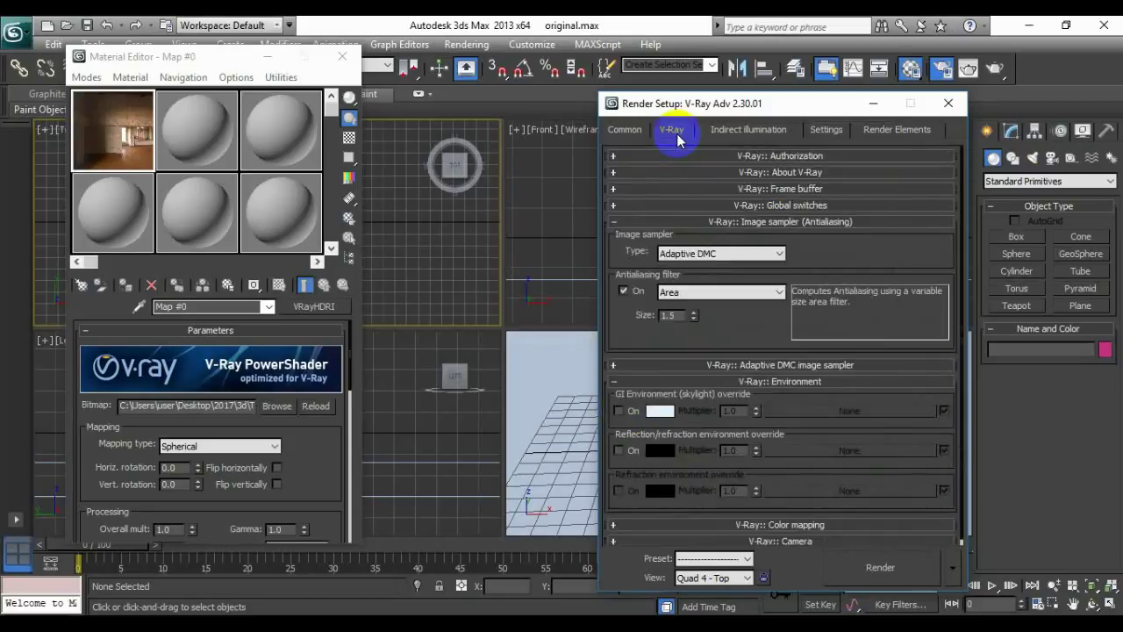
click(618, 411)
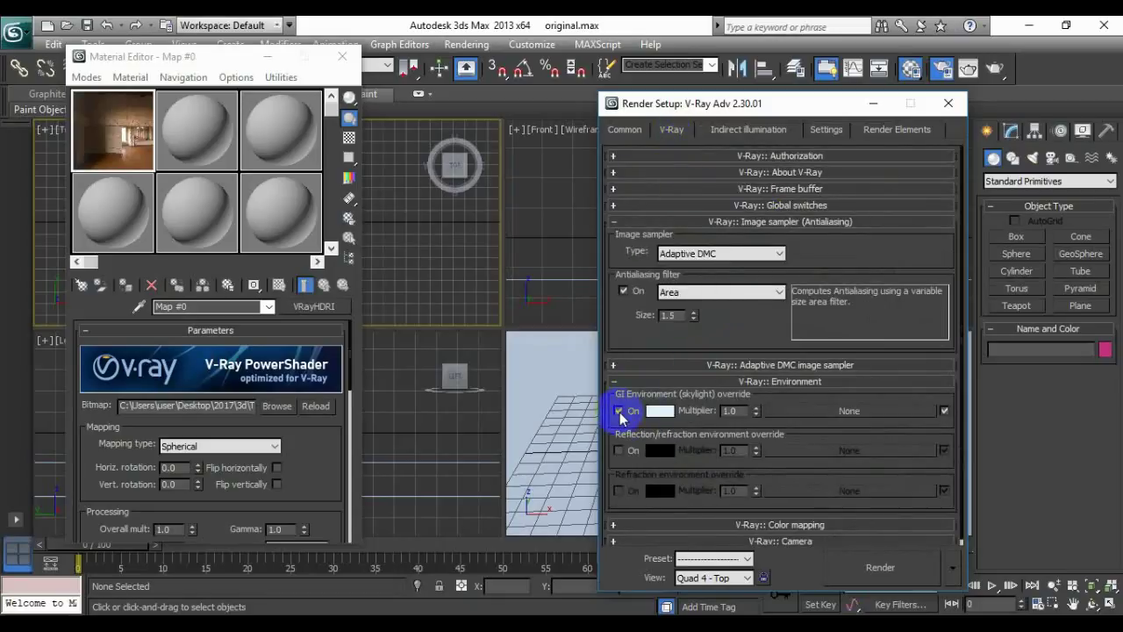
click(621, 452)
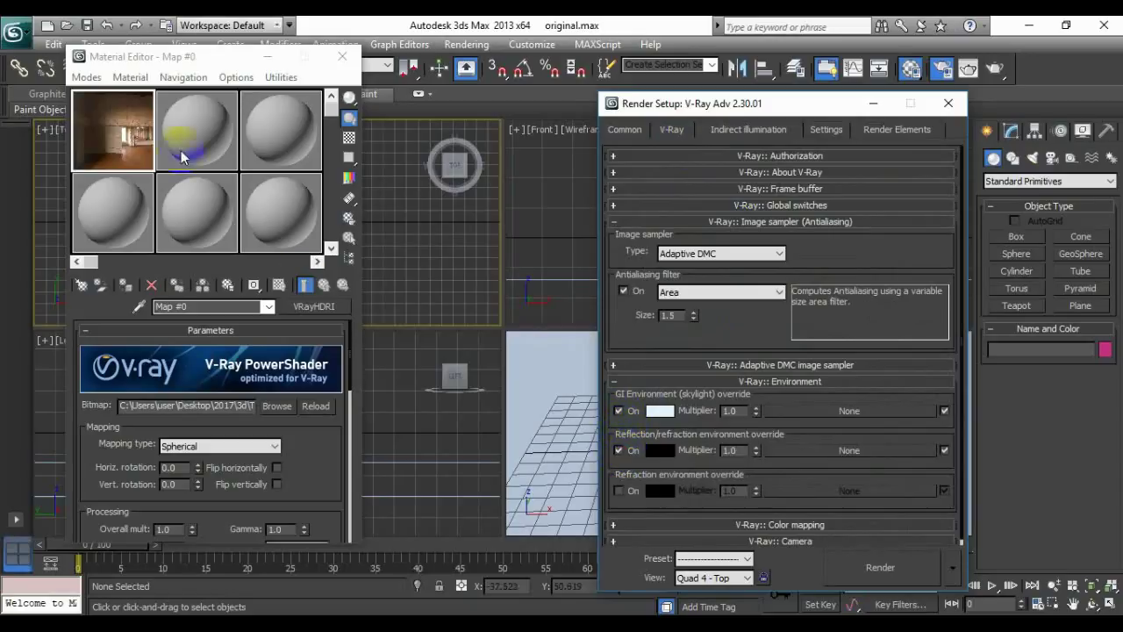
drag(121, 146, 825, 412)
click(744, 392)
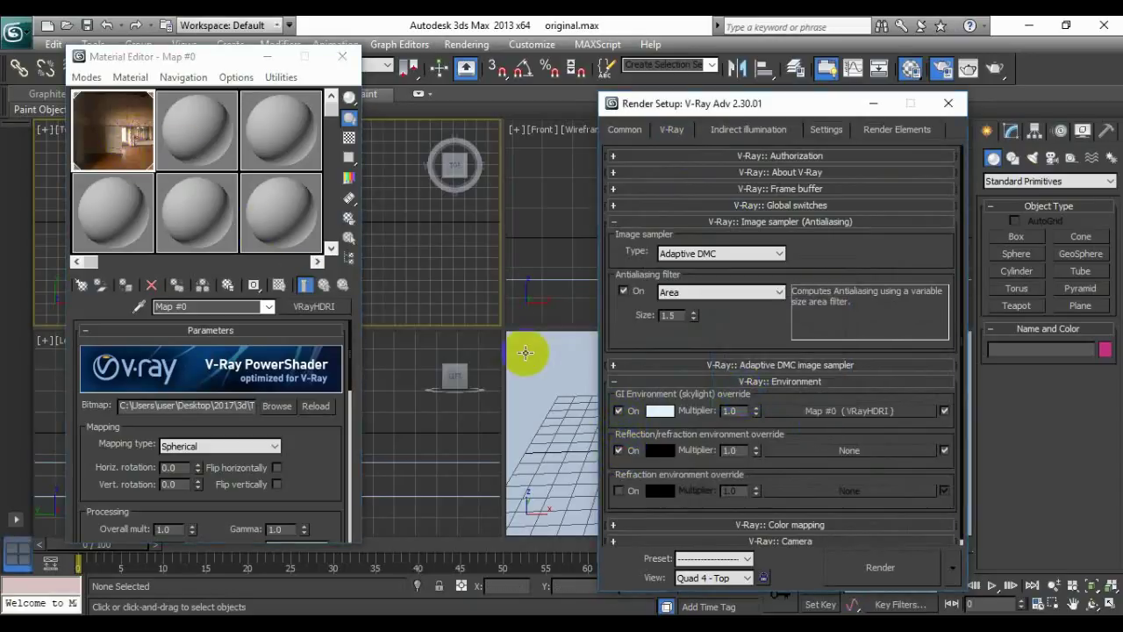
drag(109, 132, 827, 453)
click(748, 395)
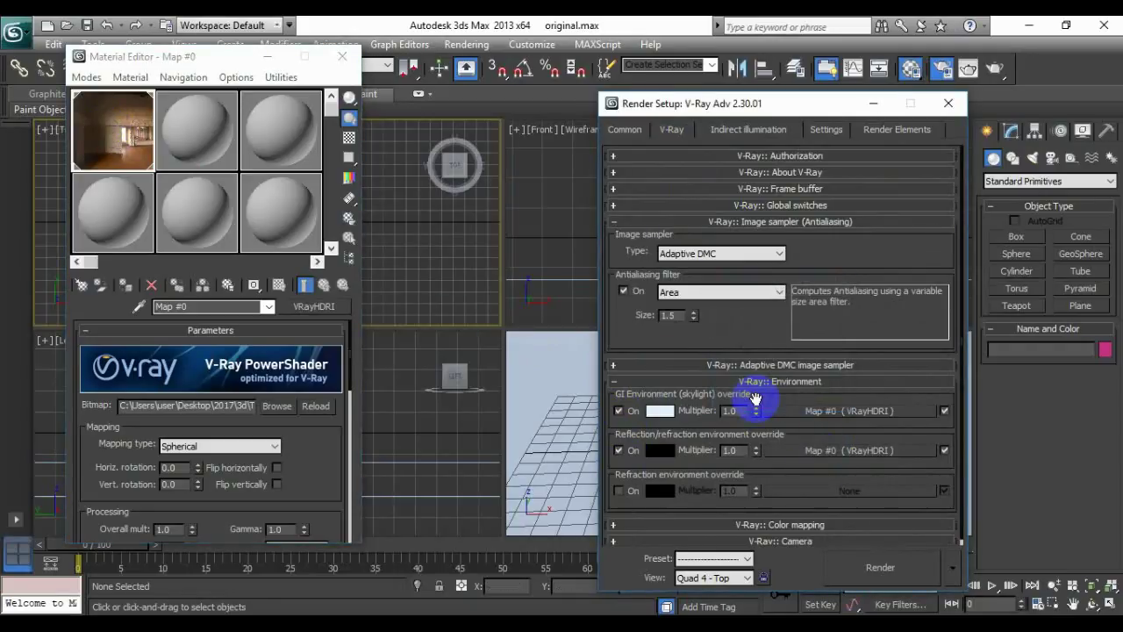
click(949, 105)
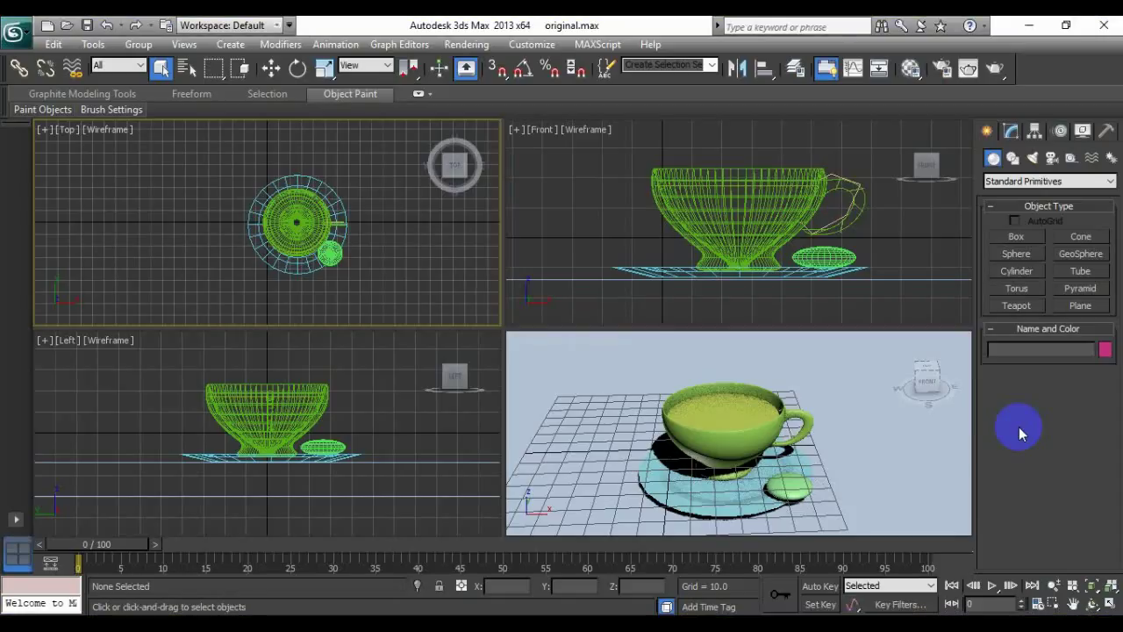
Change the second material slot from Standard to VRayMtl in the Material Editor.
key(m)
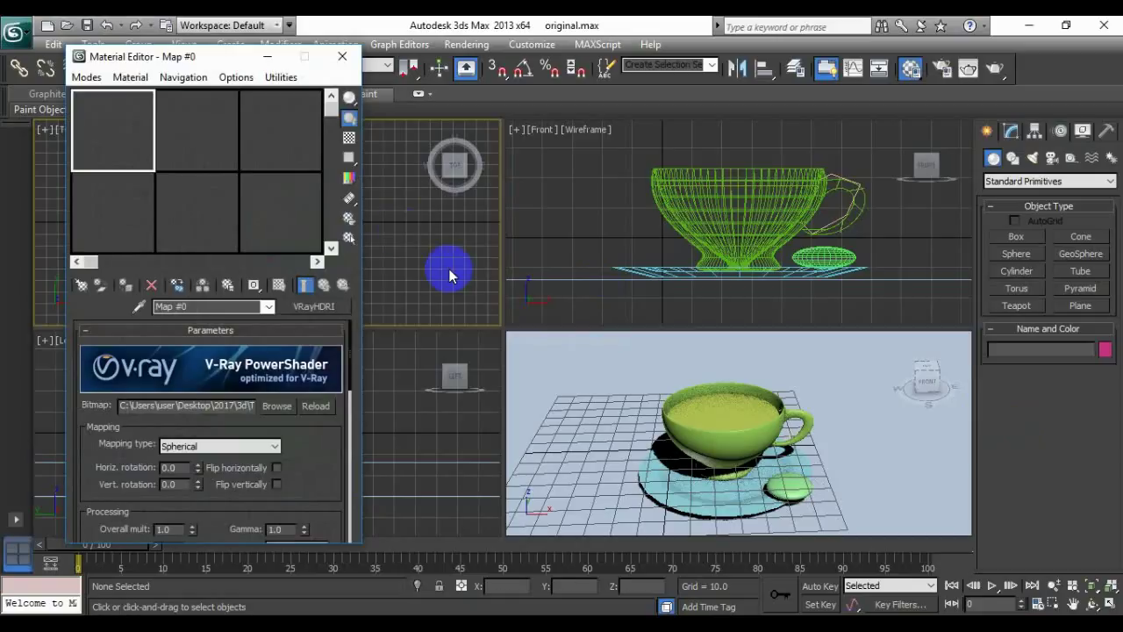
click(235, 164)
click(314, 306)
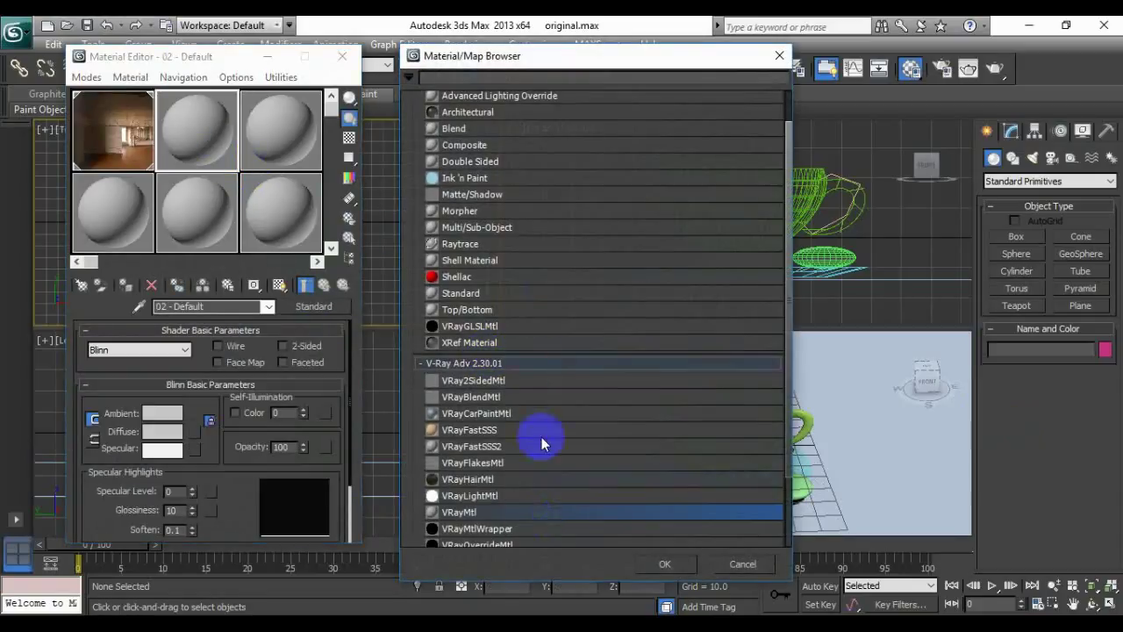
double_click(542, 513)
Set the second material's diffuse colour to a golden brown, RGB 114, 70, 0.
drag(226, 457, 251, 413)
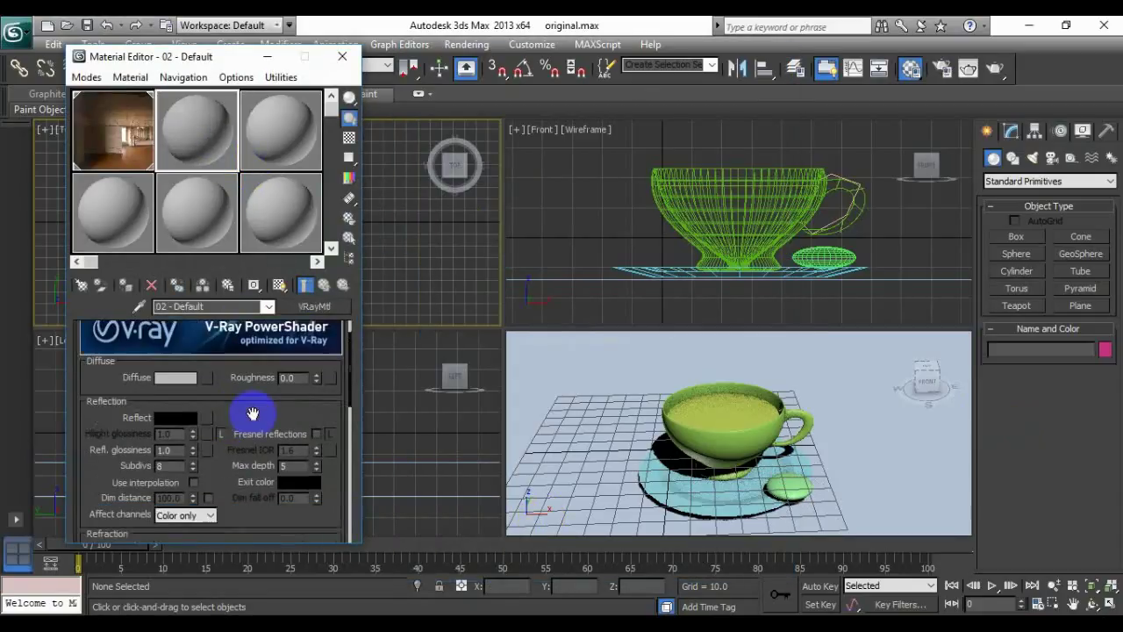
click(176, 370)
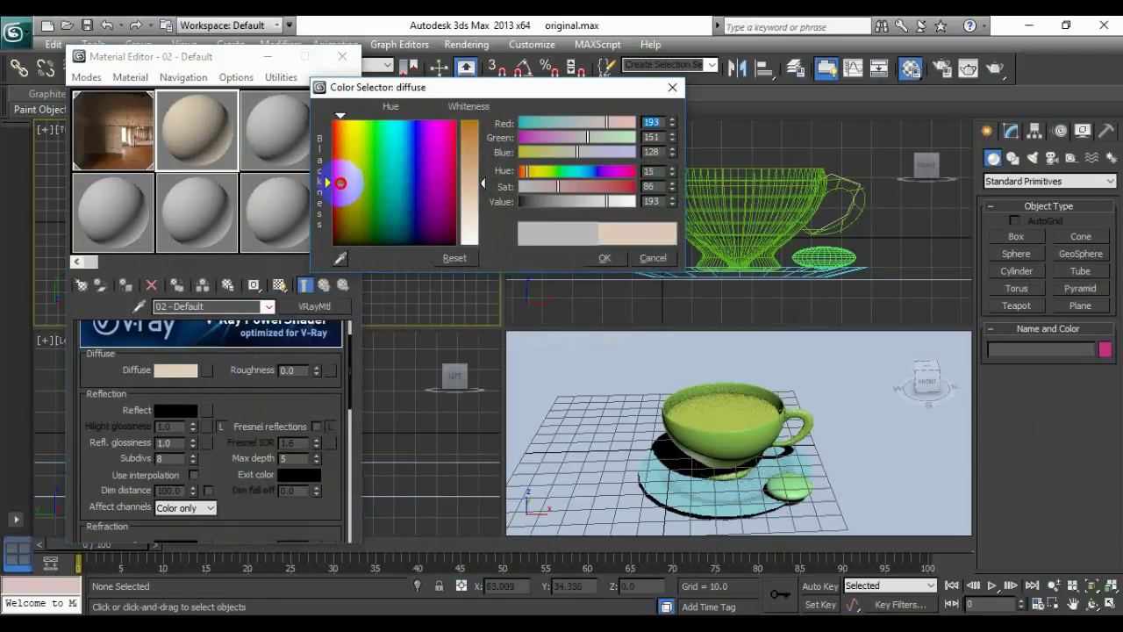
click(342, 183)
click(467, 120)
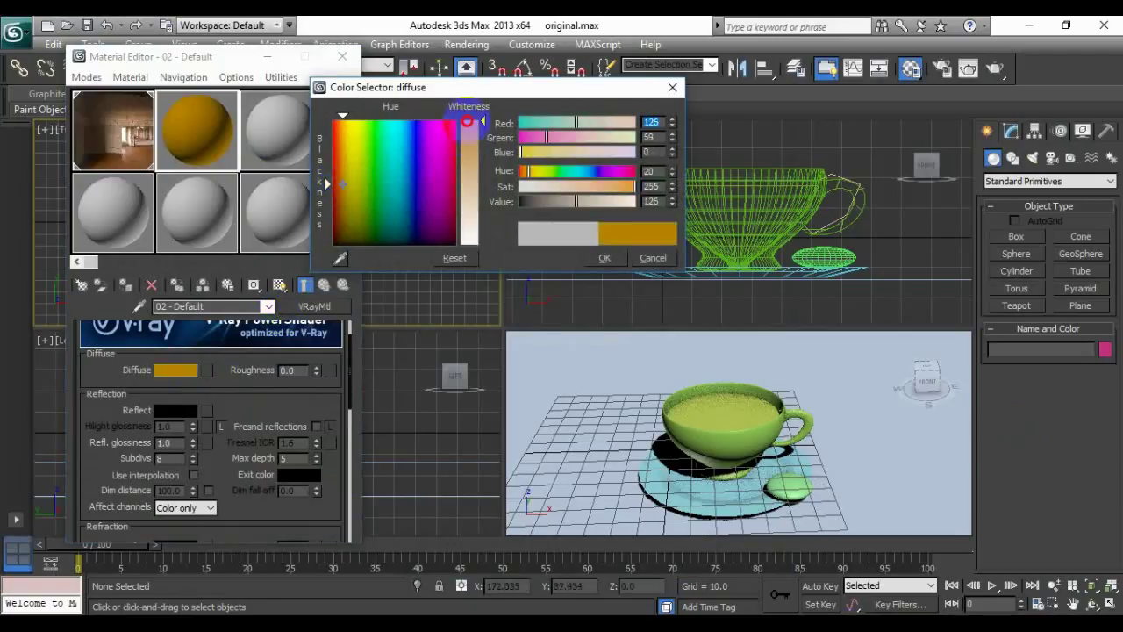
drag(346, 184, 346, 187)
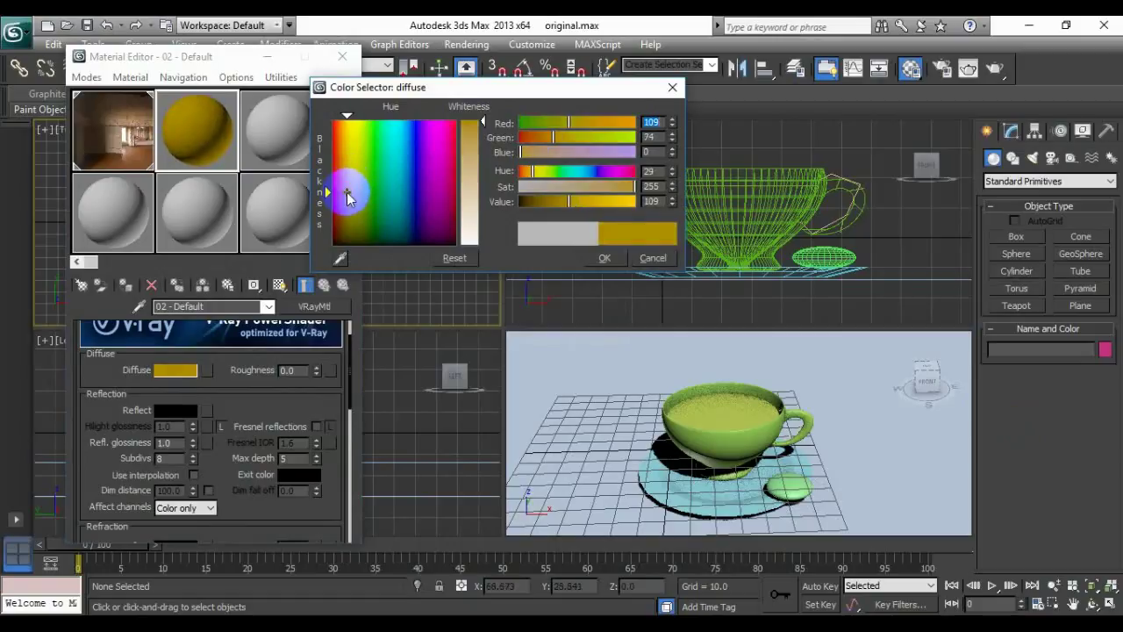
click(347, 193)
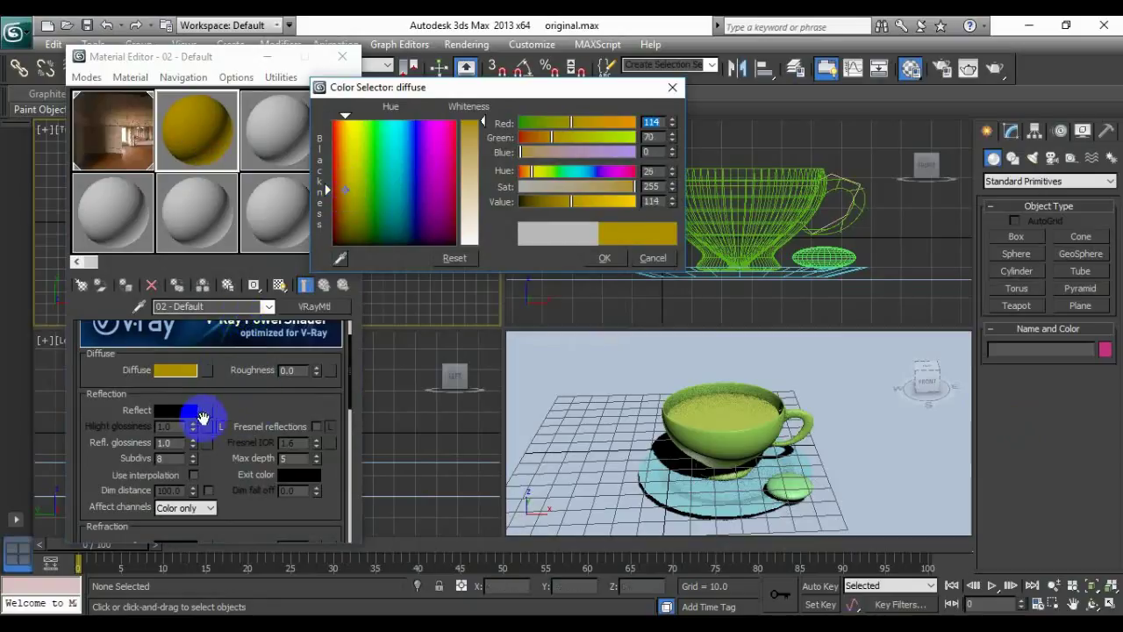
Set the material's reflection colour to a dark grey with a value of 34.
click(175, 410)
click(474, 137)
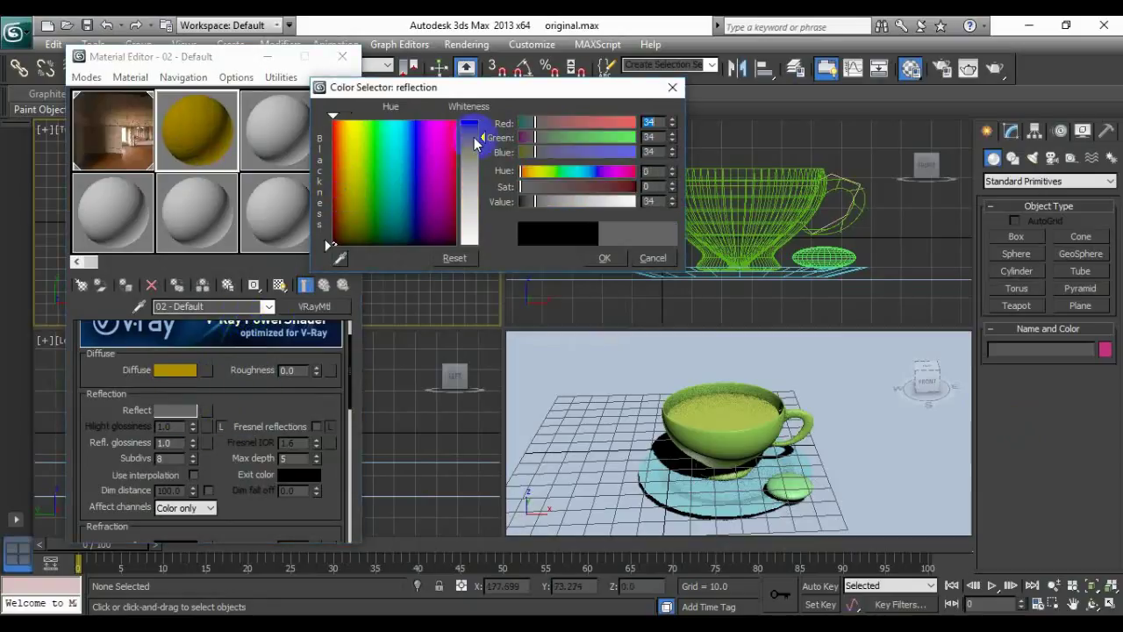
click(602, 258)
Set the golden material's refraction to grey value 39 and its reflection glossiness to 0.8 with Fresnel reflections, and apply it to the tea.
scroll(231, 519, down, 2)
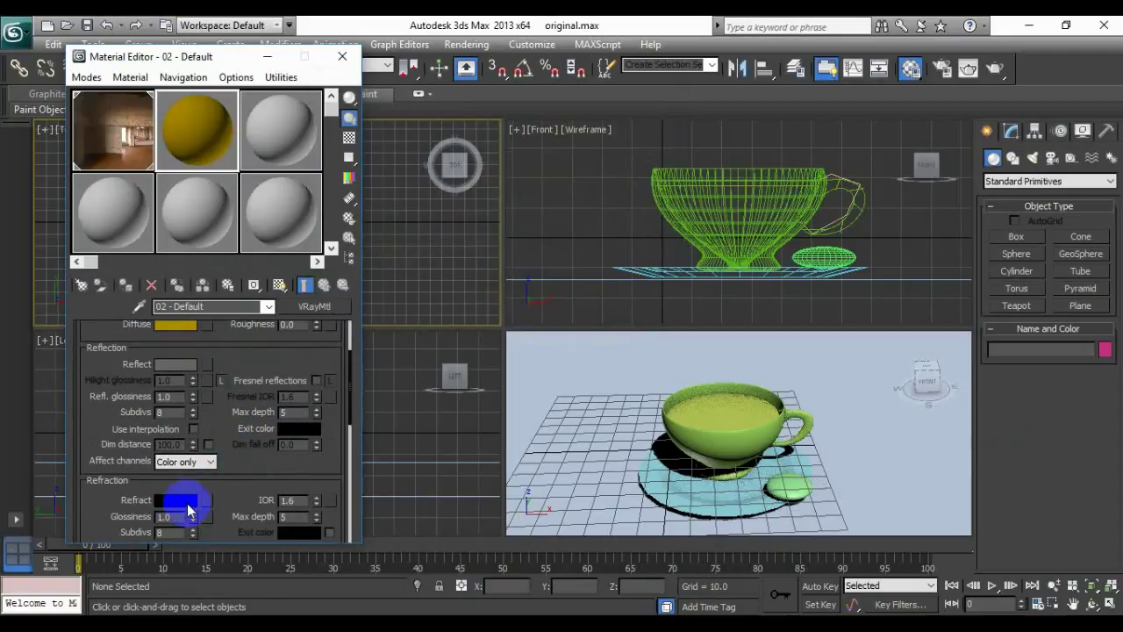
click(176, 500)
click(469, 146)
click(472, 142)
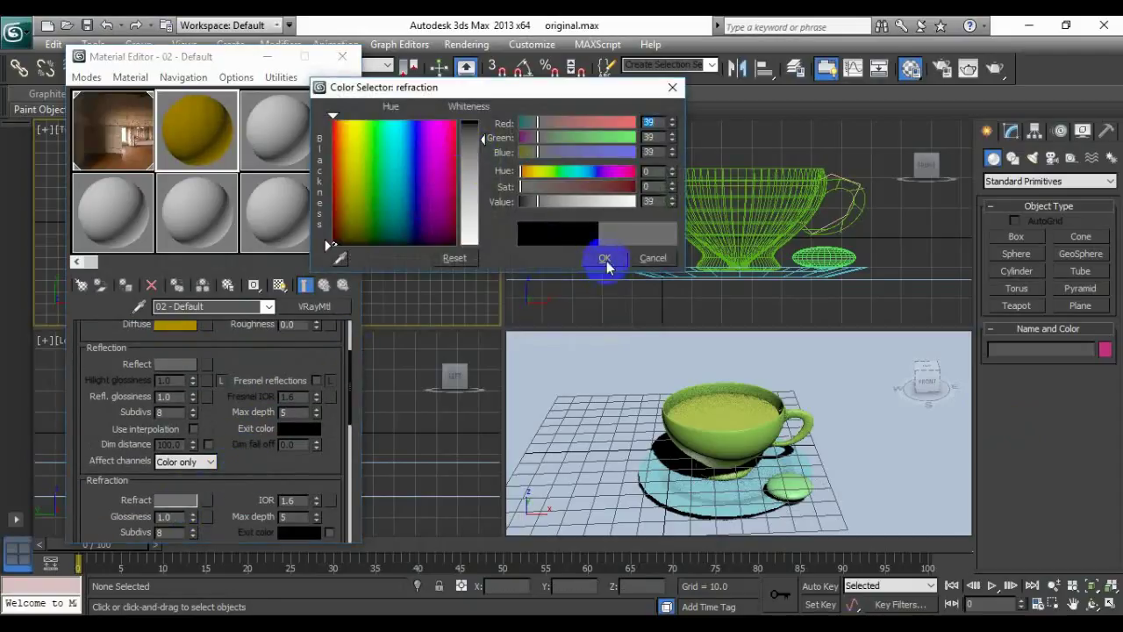
click(603, 257)
drag(177, 397, 138, 391)
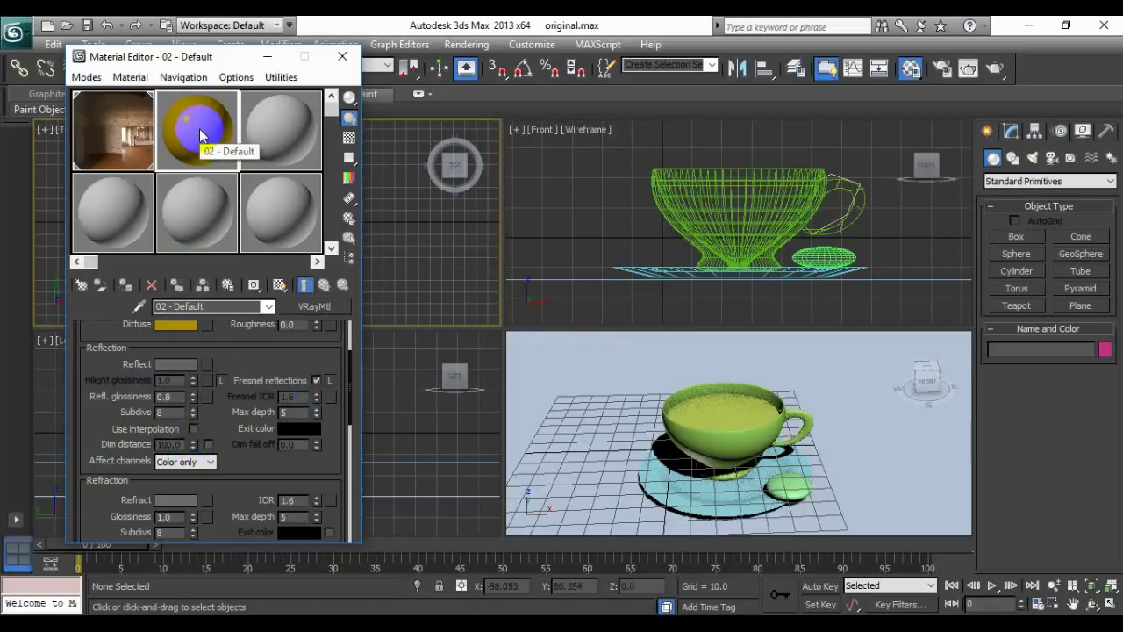
Change the third material slot from Standard to VRayMtl.
click(280, 130)
click(326, 306)
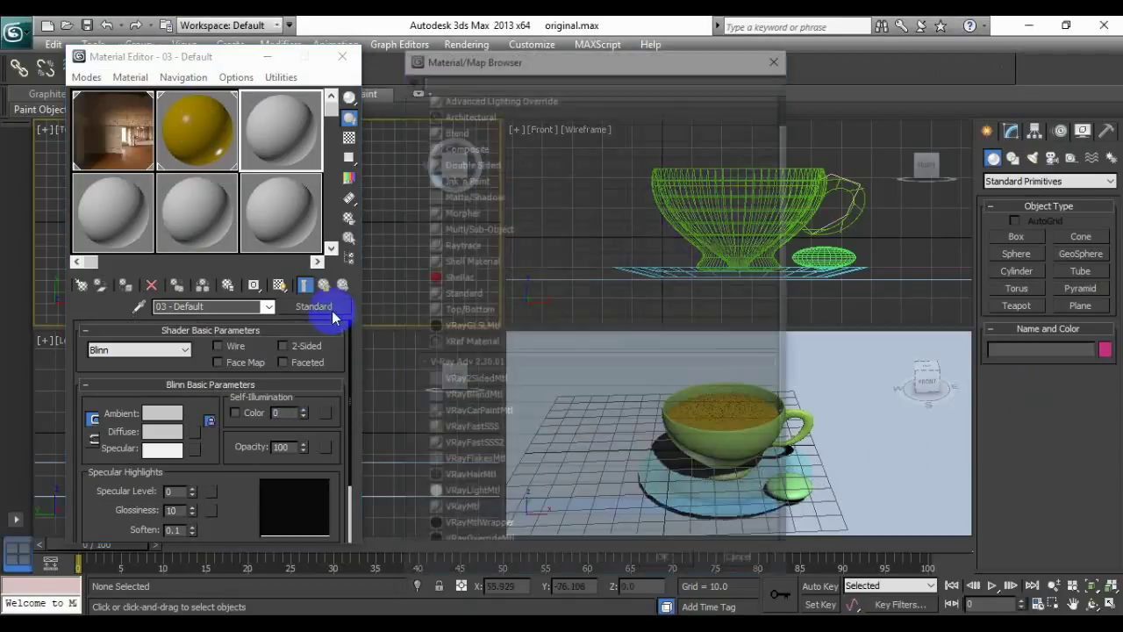
double_click(482, 512)
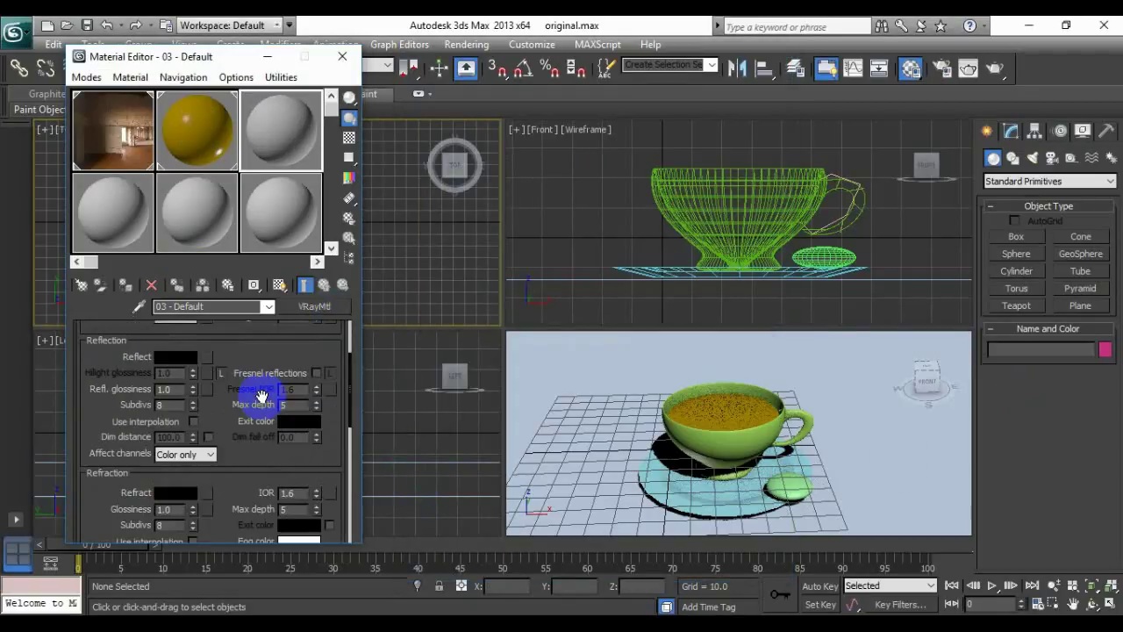
Assign the BARK5 bitmap as the third material's diffuse map.
scroll(258, 394, down, 15)
click(215, 485)
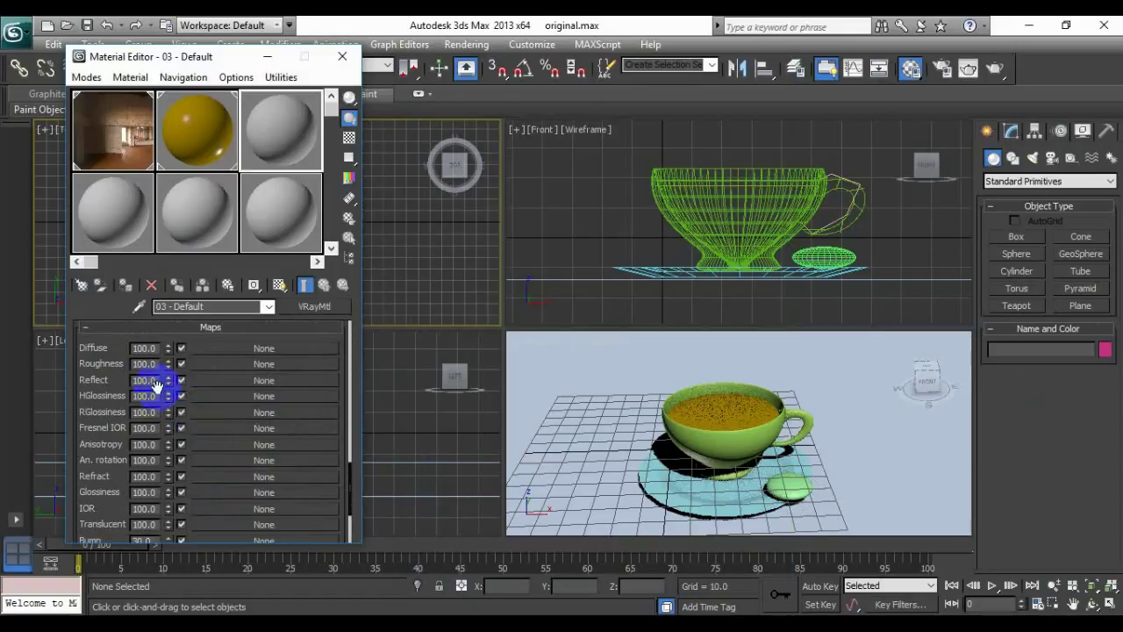
click(207, 348)
double_click(479, 99)
click(171, 160)
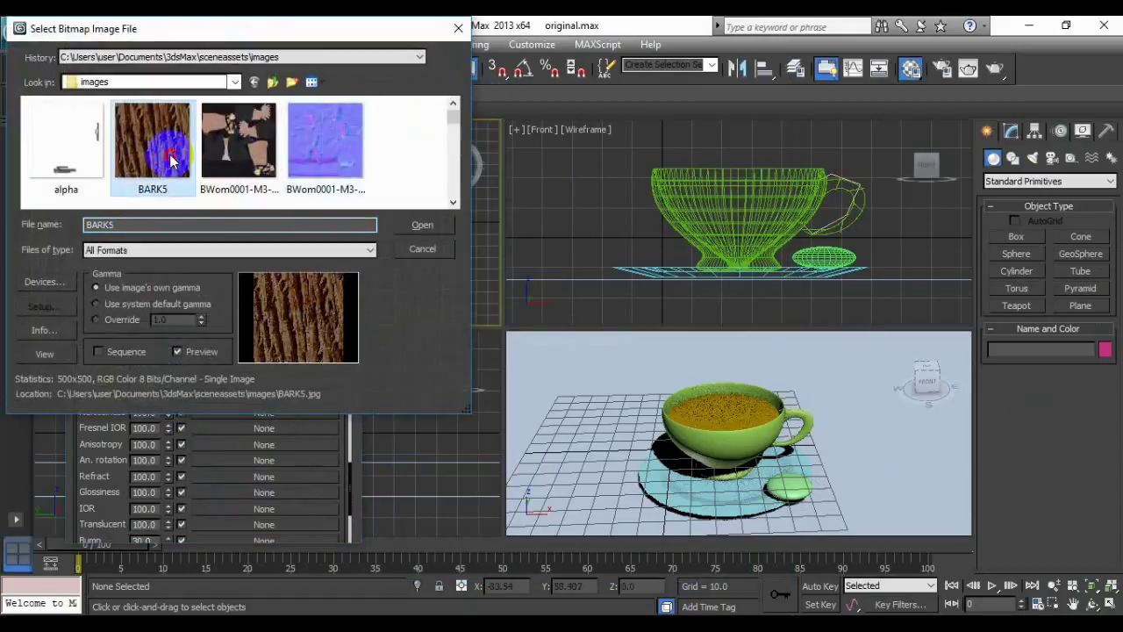
double_click(171, 160)
click(318, 284)
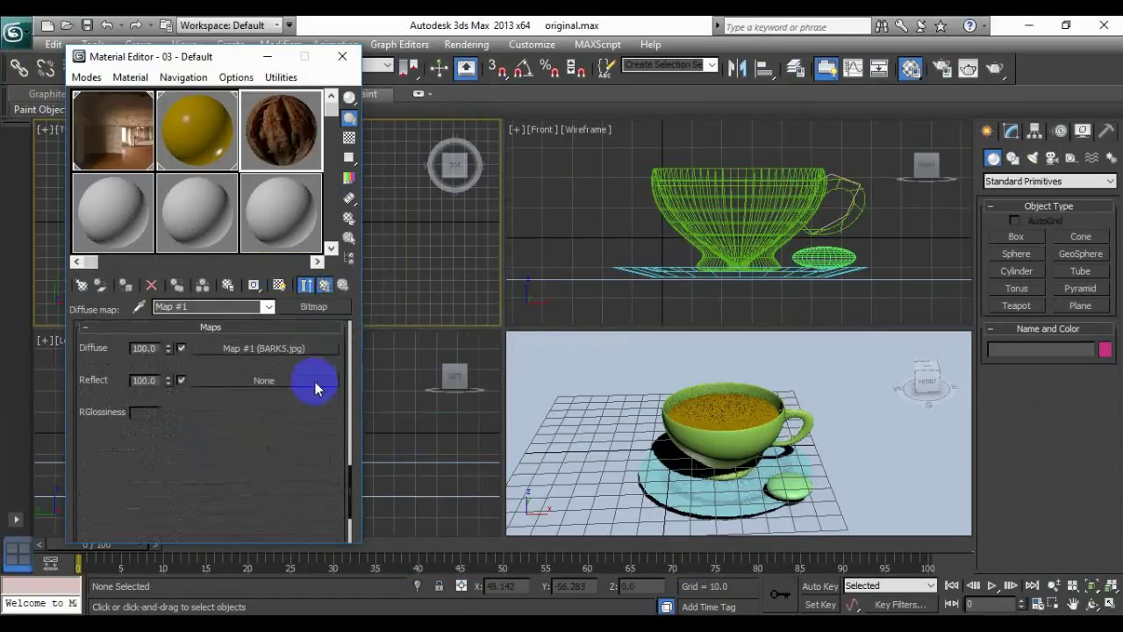
Assign the same BARK5 bitmap as the third material's bump map.
scroll(313, 381, down, 5)
click(201, 516)
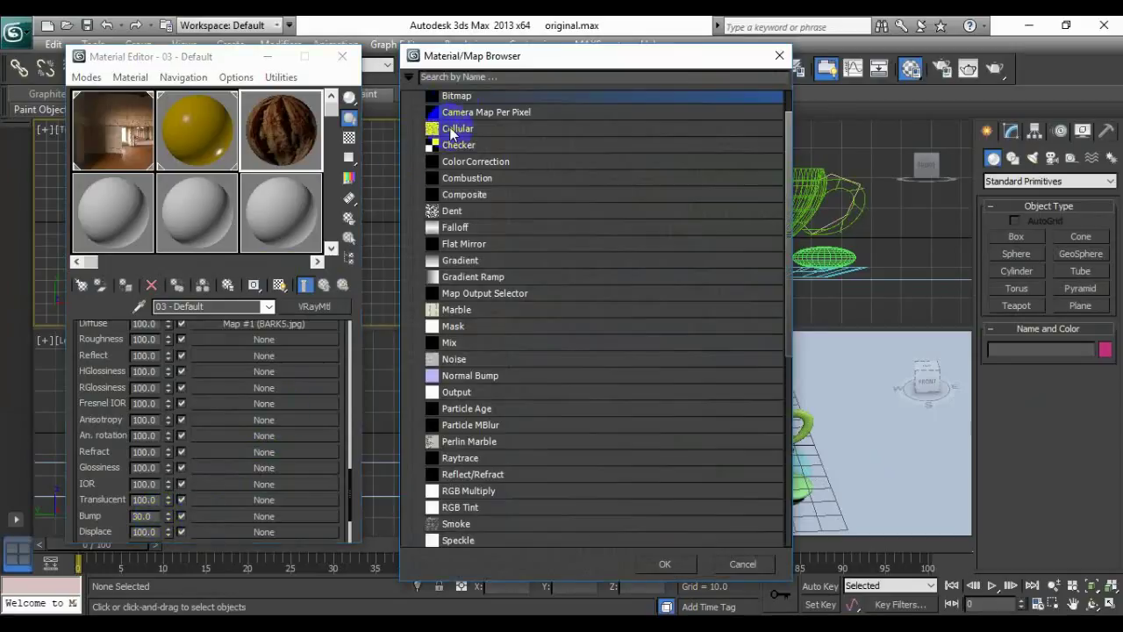
double_click(452, 94)
double_click(160, 153)
Apply the bark material to the cookie with its map shown in the viewport, and set the bump amount to 76.
drag(273, 158, 782, 488)
click(277, 286)
click(304, 286)
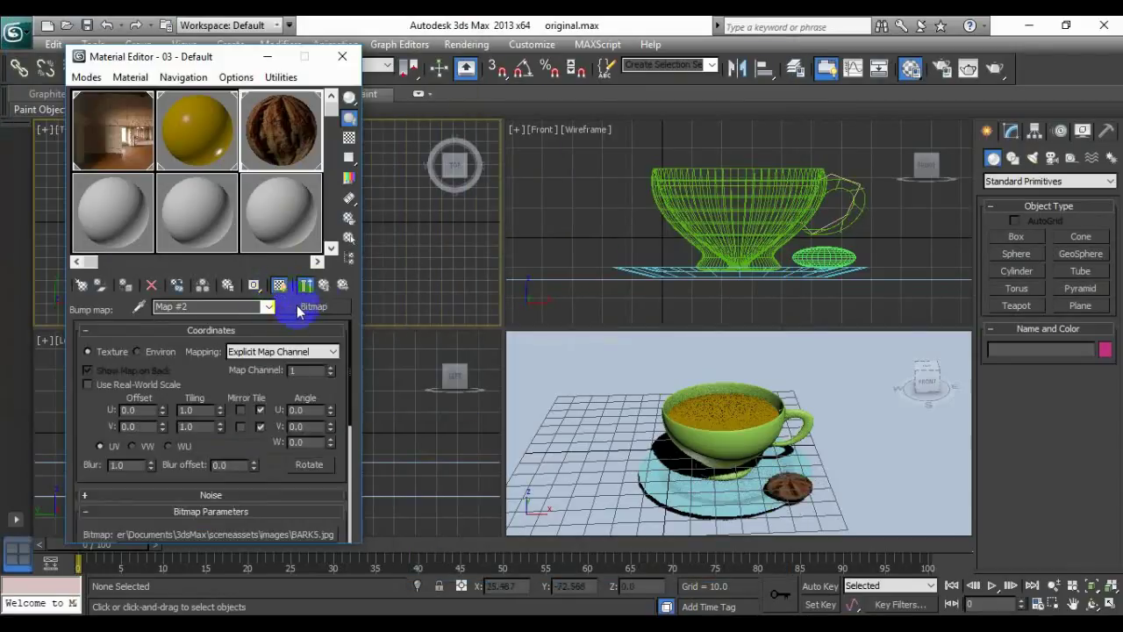
drag(168, 518, 170, 472)
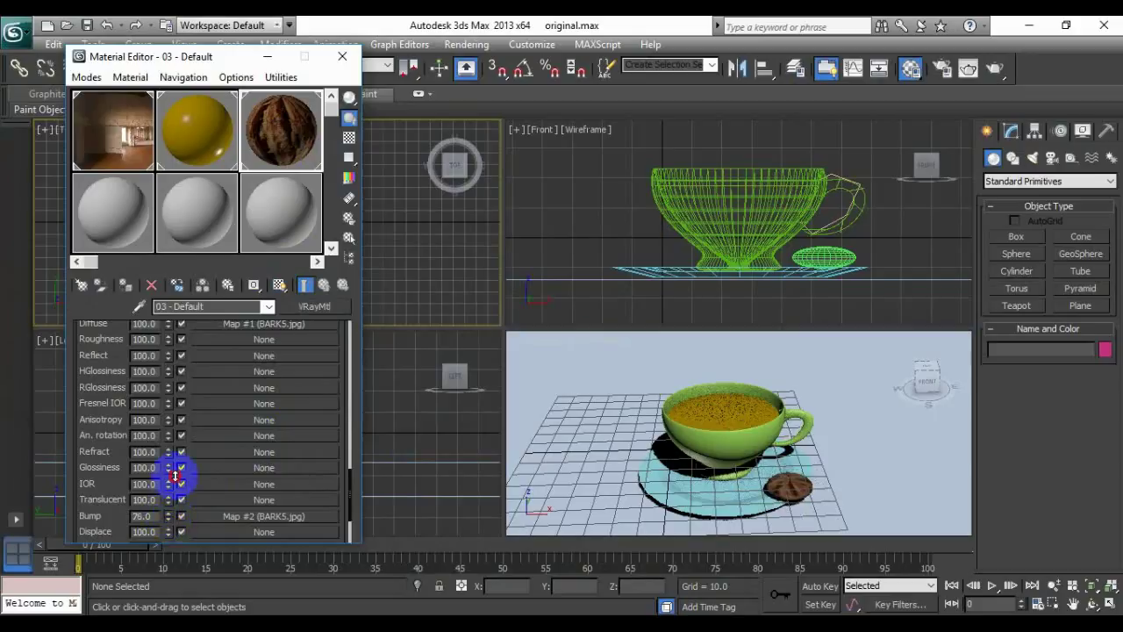
click(342, 60)
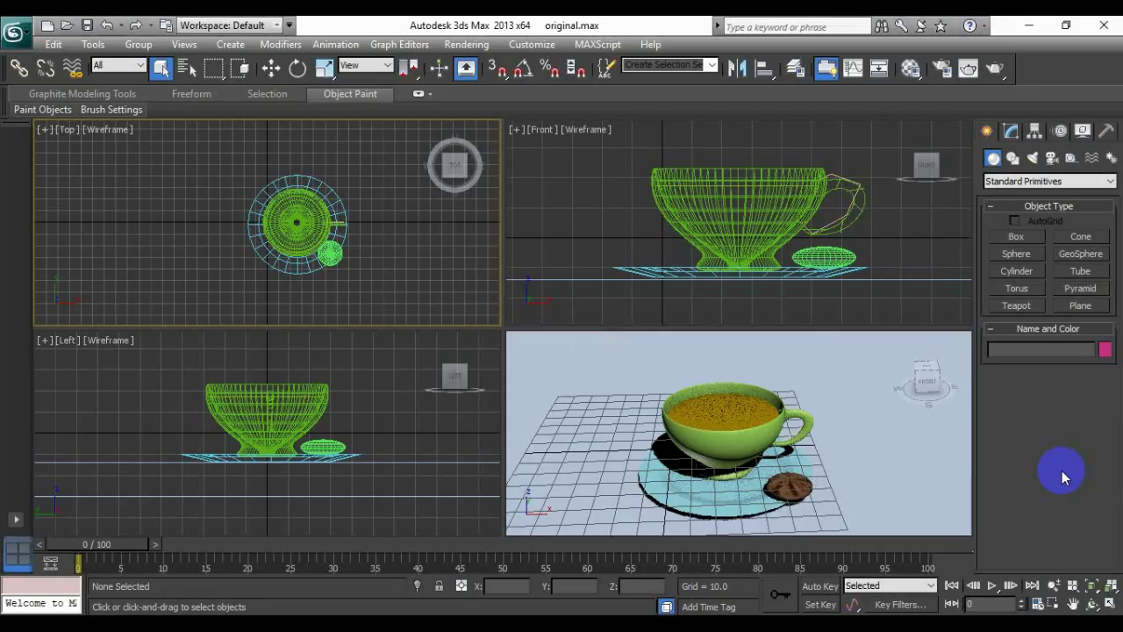
Reopen the Material Editor and change the fourth material slot from Standard to VRayMtl.
key(m)
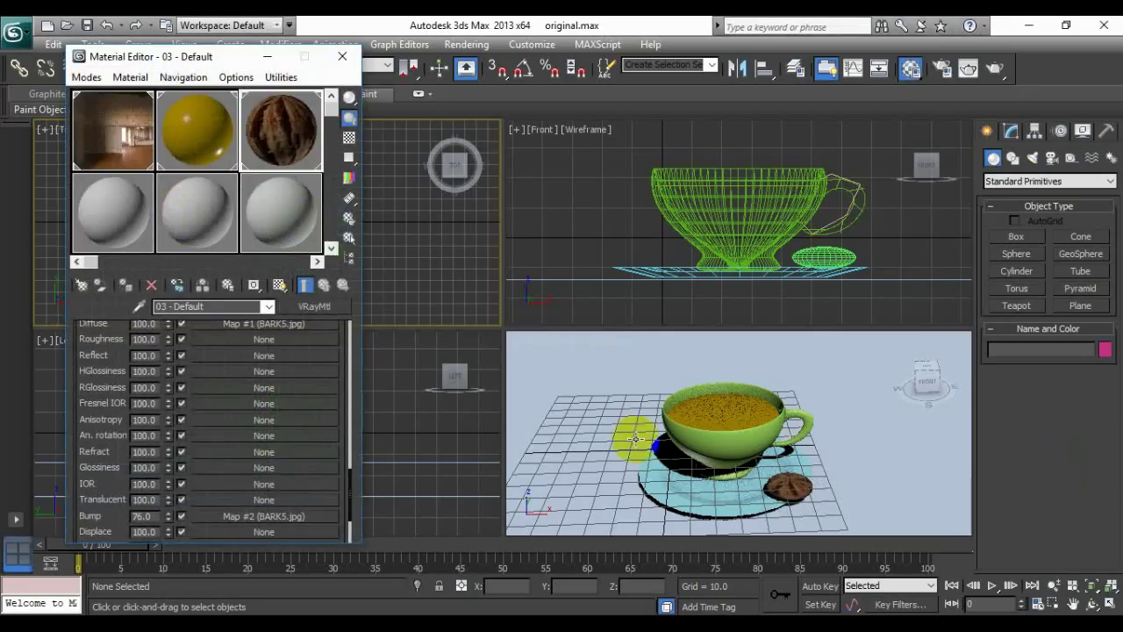
click(120, 206)
click(309, 306)
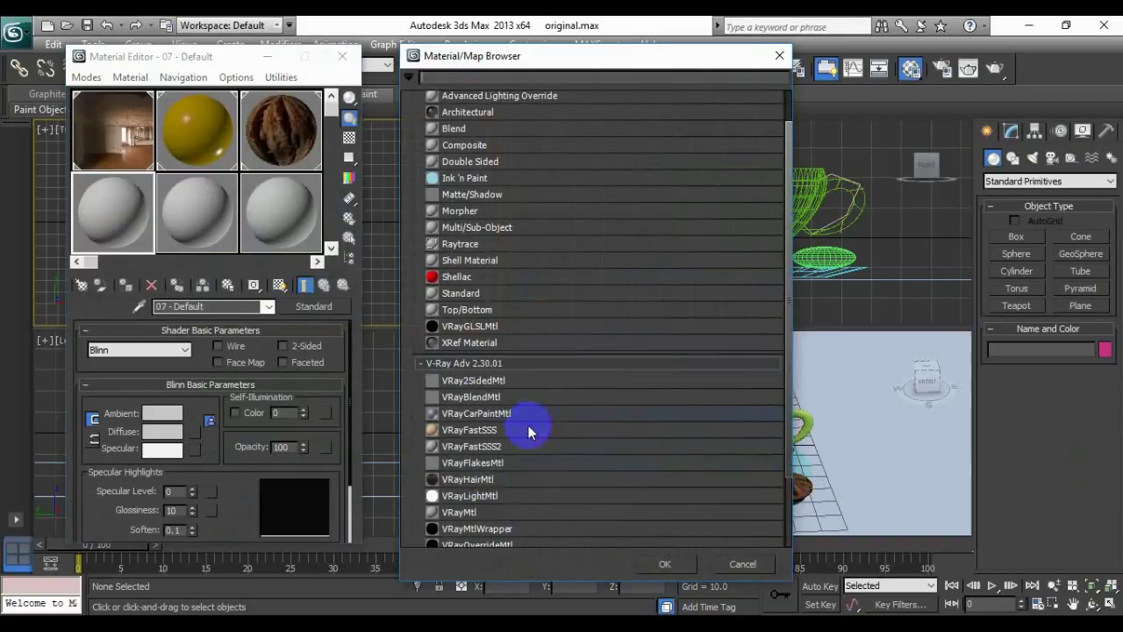
double_click(497, 512)
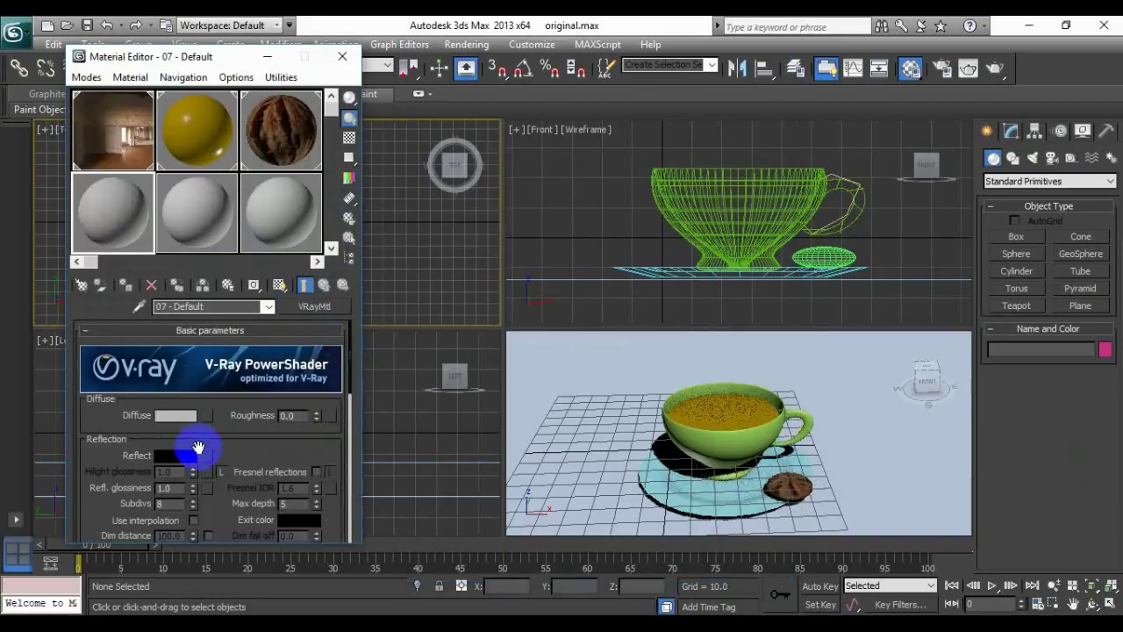
Set the fourth material's diffuse colour to white and its reflection colour to a dark grey.
click(187, 416)
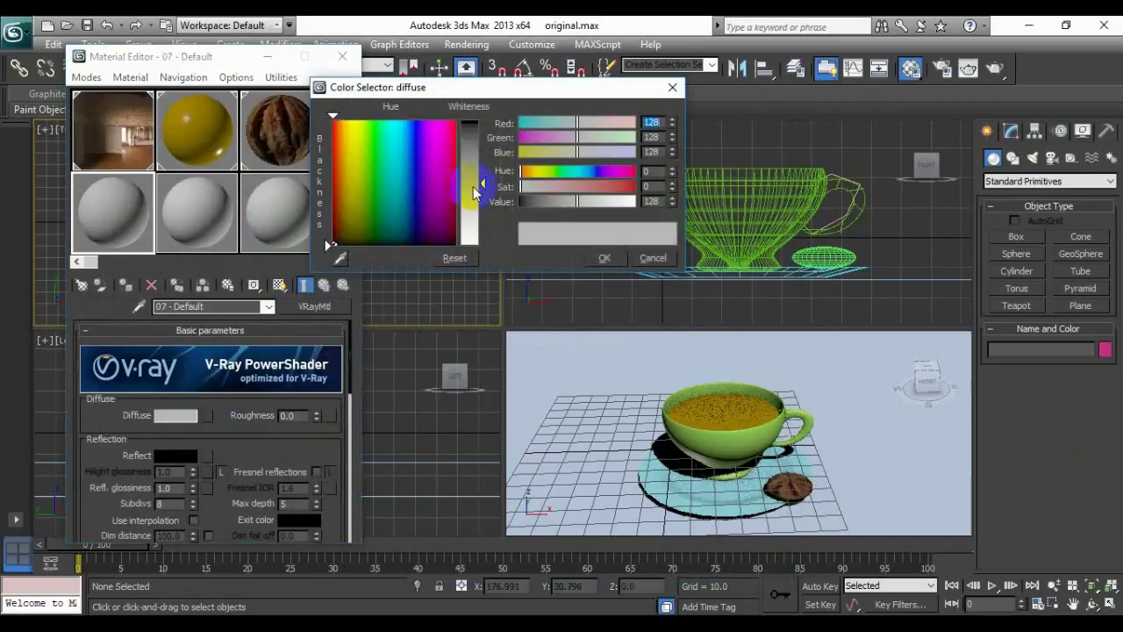
drag(474, 191, 471, 238)
click(605, 259)
click(177, 457)
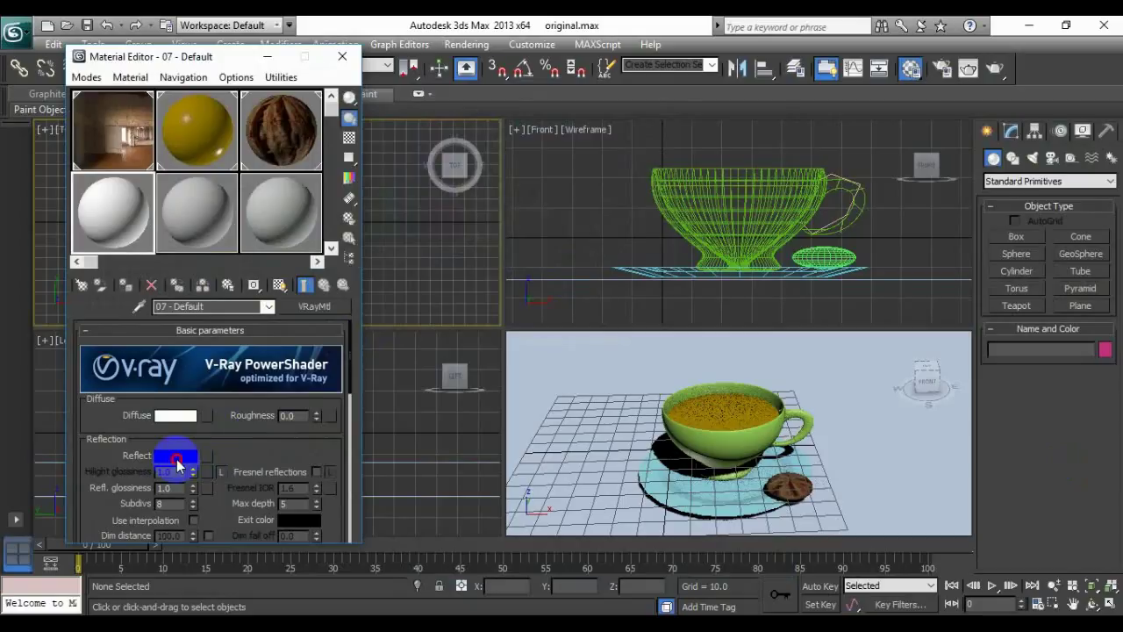
click(474, 138)
click(603, 254)
Enable Fresnel reflections on the white material and set its reflection glossiness to 0.8.
drag(273, 452, 272, 410)
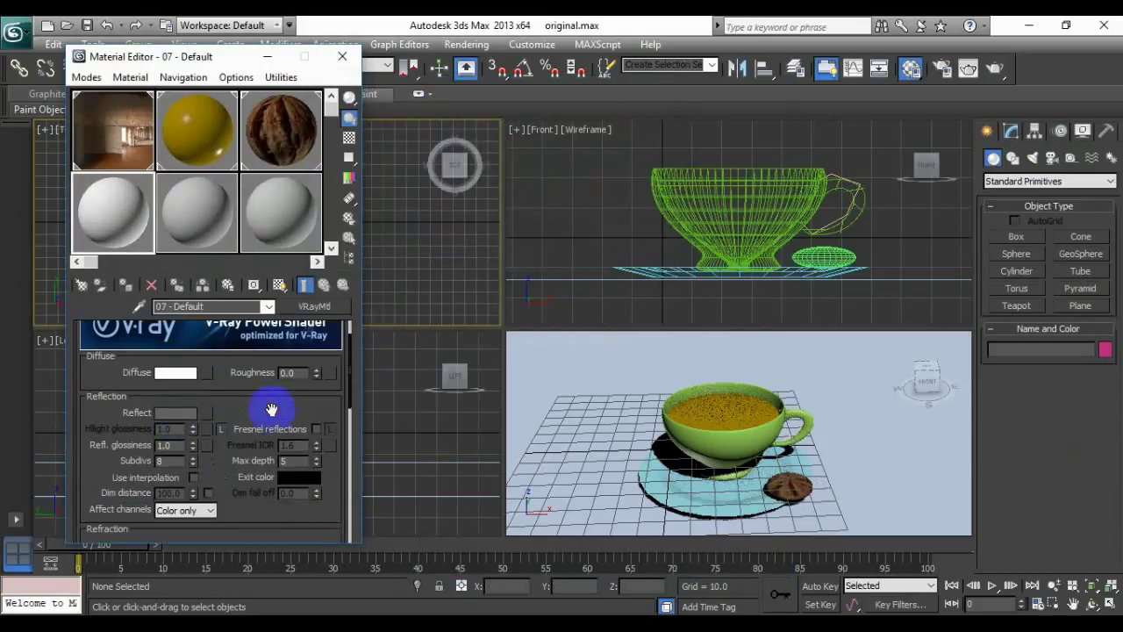
click(315, 428)
double_click(172, 446)
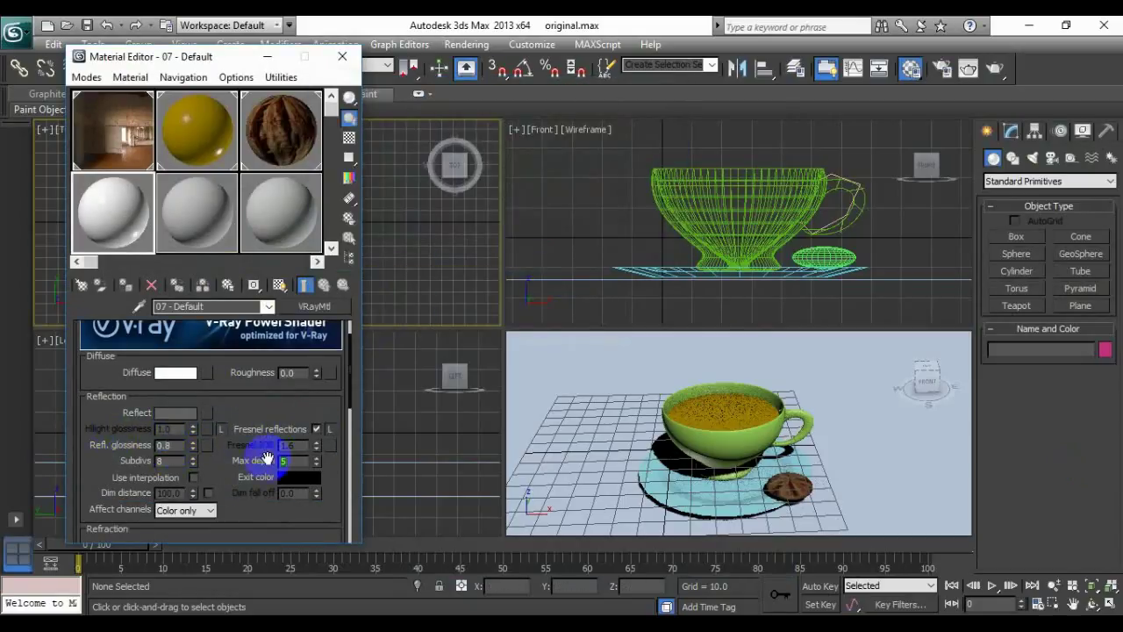
Set the white material's refraction colour to a dark grey and apply the material to the saucer.
scroll(263, 458, down, 3)
click(177, 476)
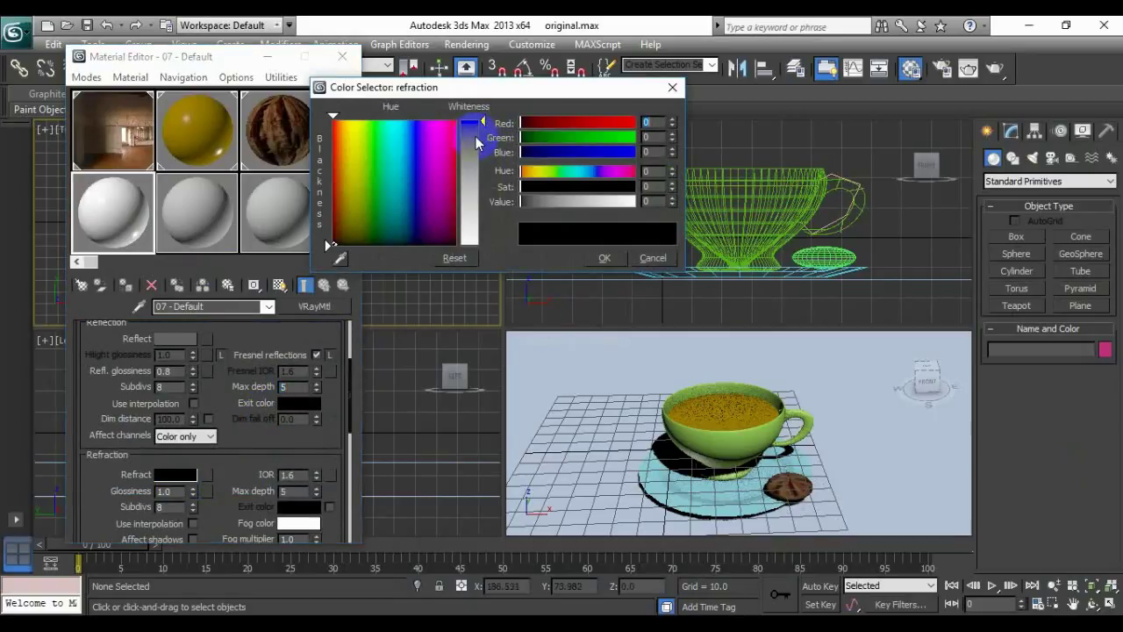
drag(467, 128, 472, 136)
drag(111, 204, 693, 486)
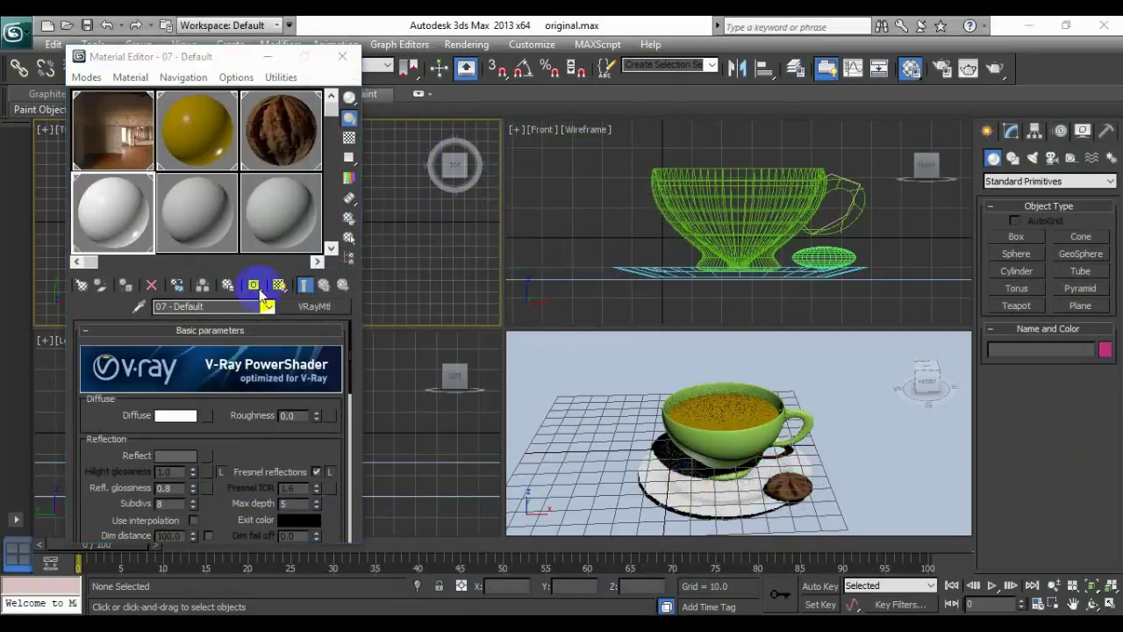
Change the fifth material slot from Standard to VRayMtl.
click(218, 230)
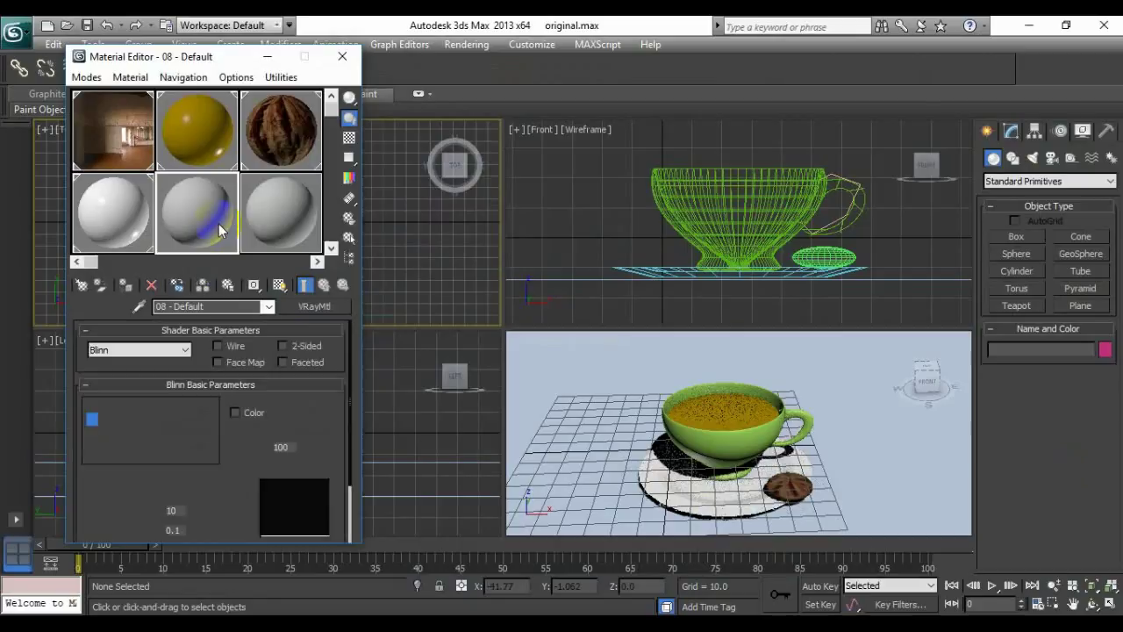
click(332, 306)
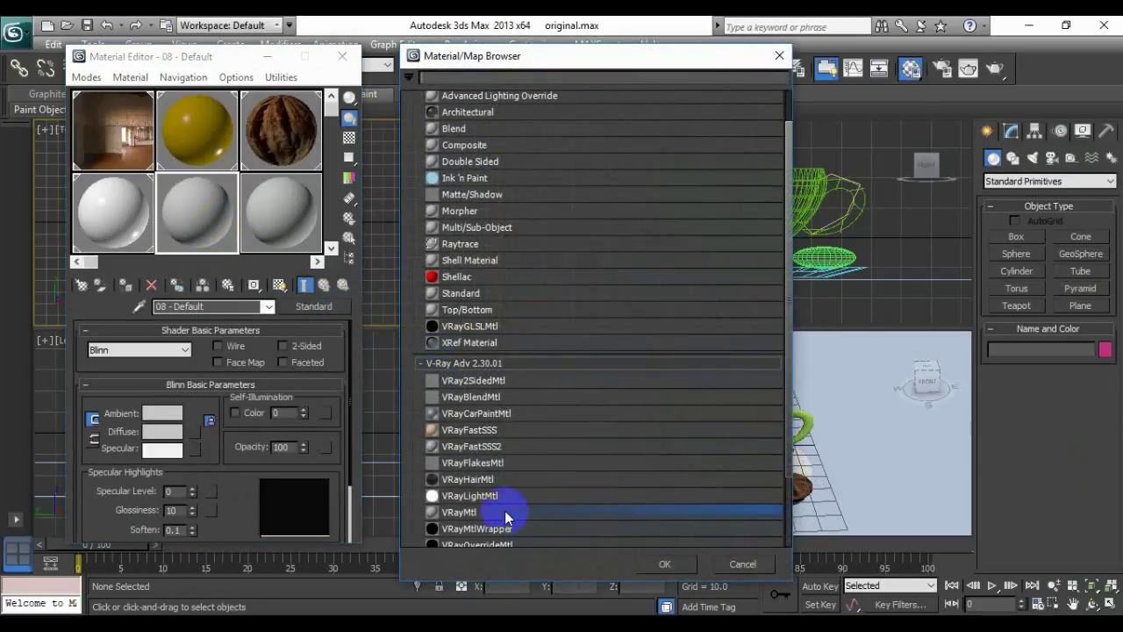
double_click(474, 511)
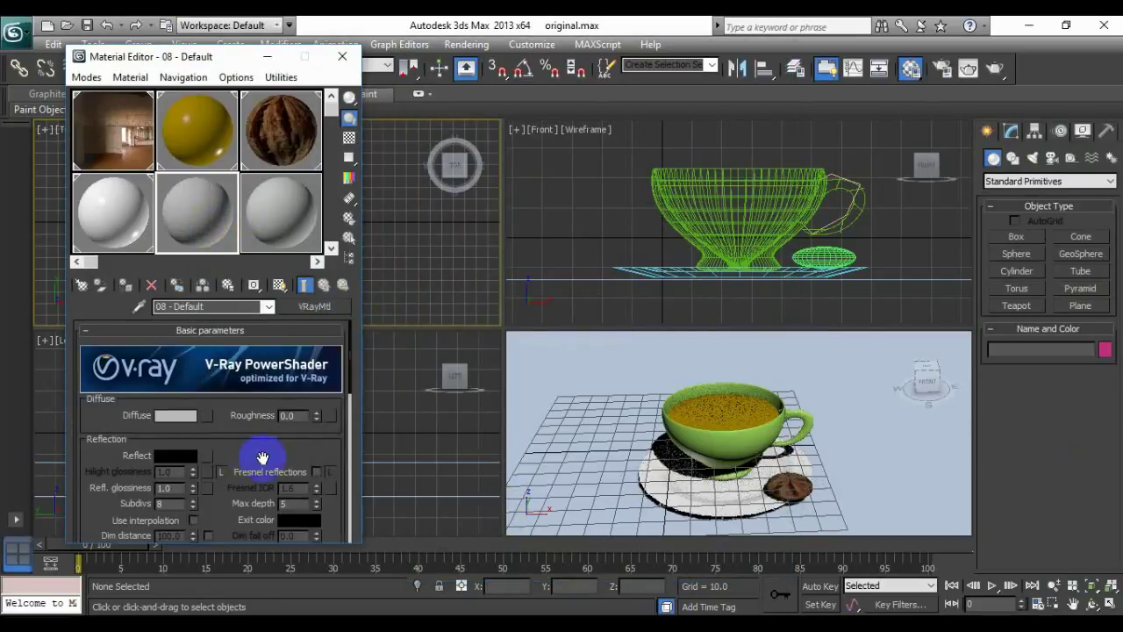
Load the floral bitmap ff.jpg from the Third lesson folder as the fifth material's diffuse map.
scroll(230, 430, down, 1)
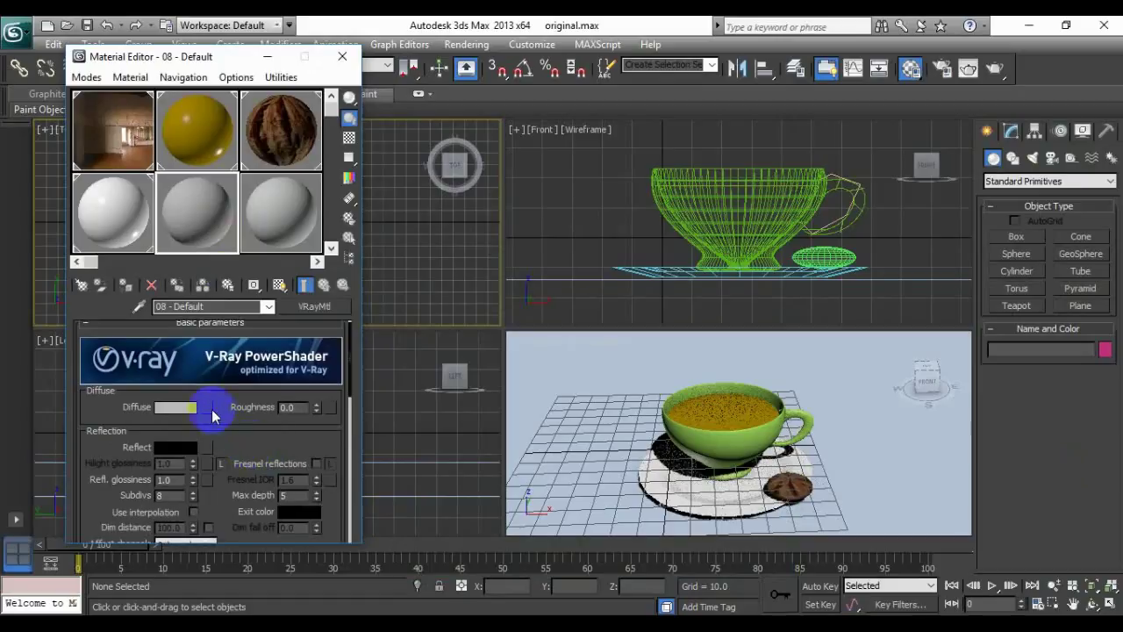
click(208, 409)
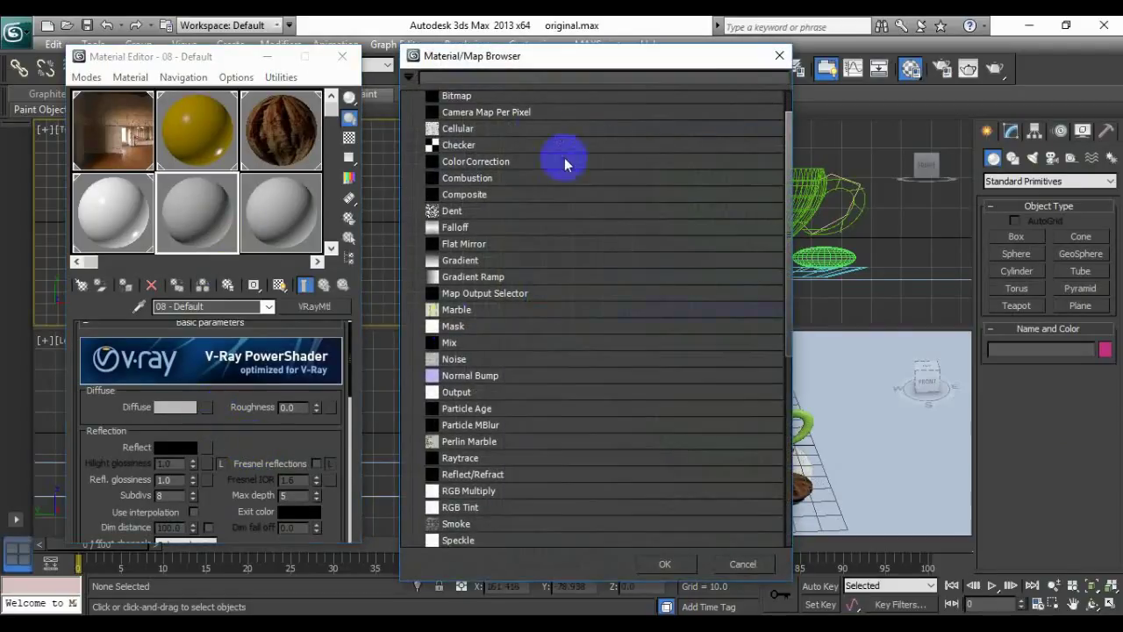
double_click(517, 104)
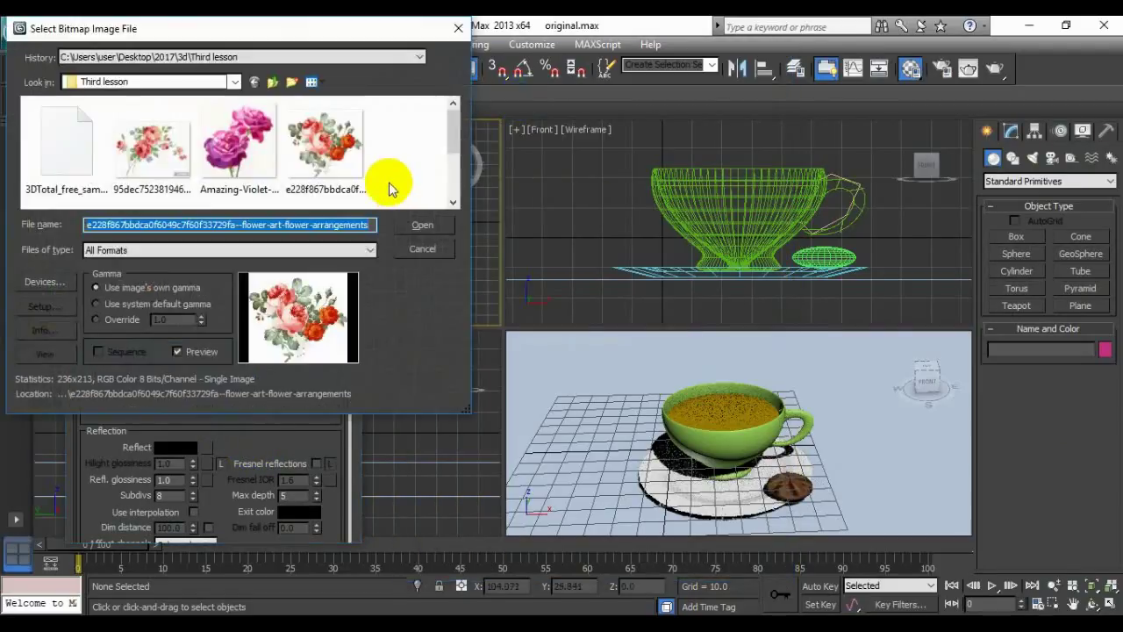
scroll(389, 176, down, 2)
double_click(148, 187)
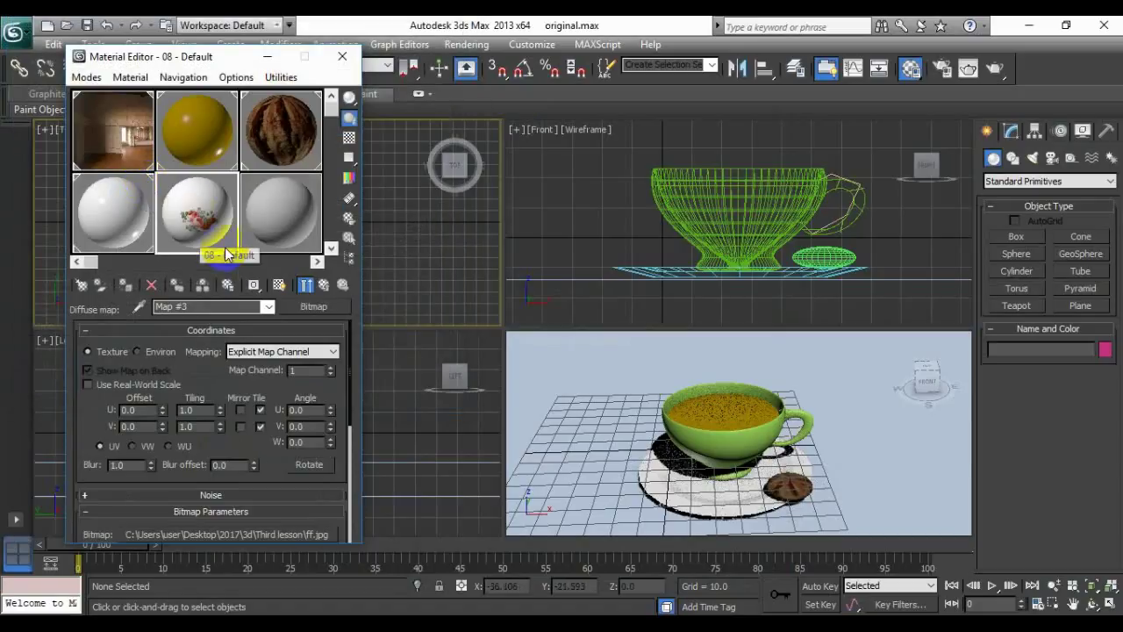
Set the floral map's V offset to -0.05, its tiling to U 1.3 and V 1.7, and its blur to 0.01.
drag(152, 430, 113, 428)
text(-)
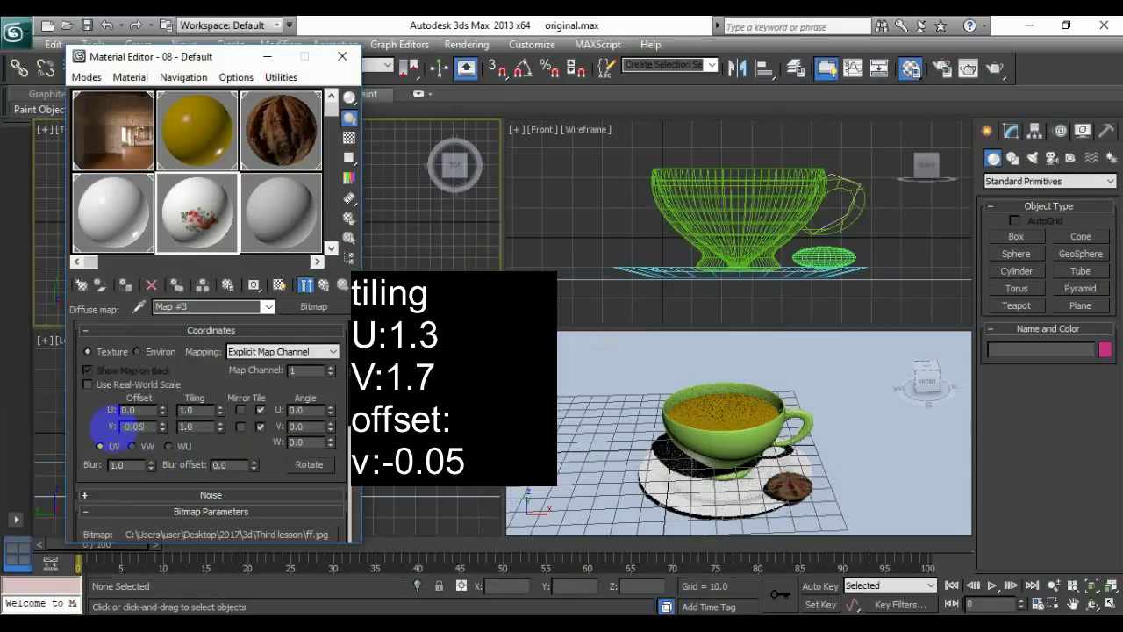
key(Tab)
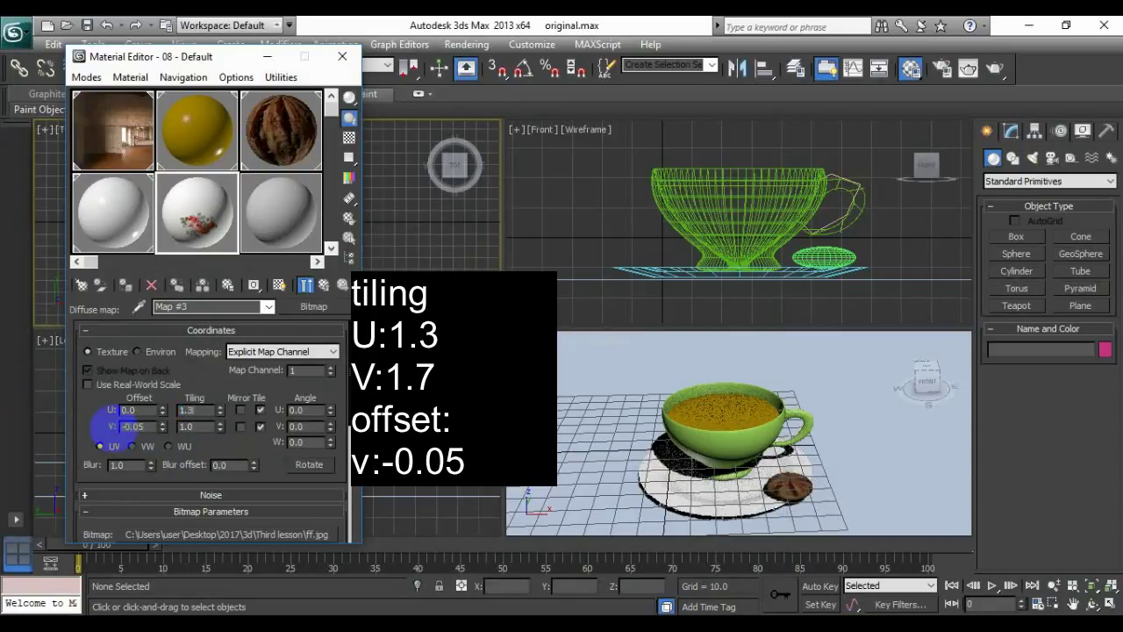
key(Tab)
double_click(124, 464)
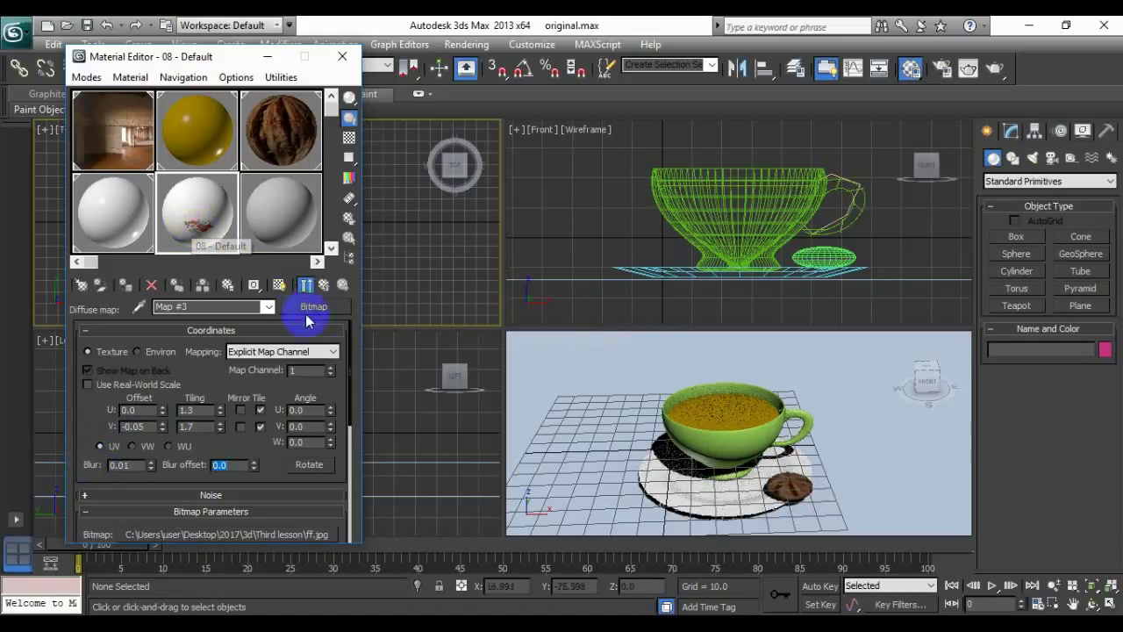
Apply the floral material to the cup and switch its map coordinates from Texture to Environ with Screen mapping.
drag(201, 230, 718, 439)
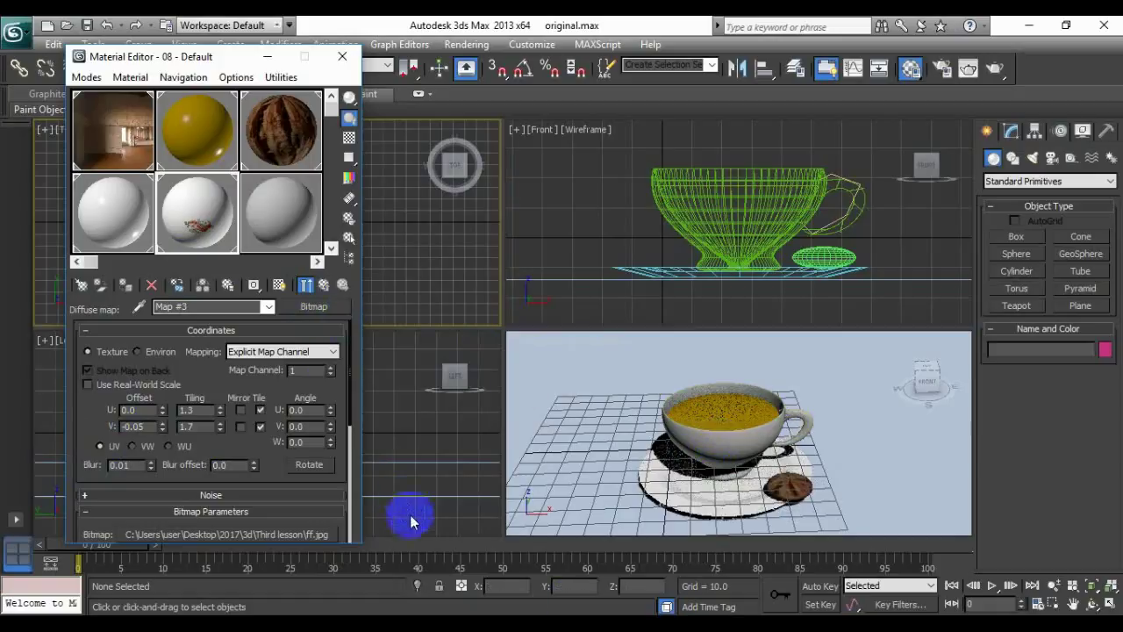
click(137, 352)
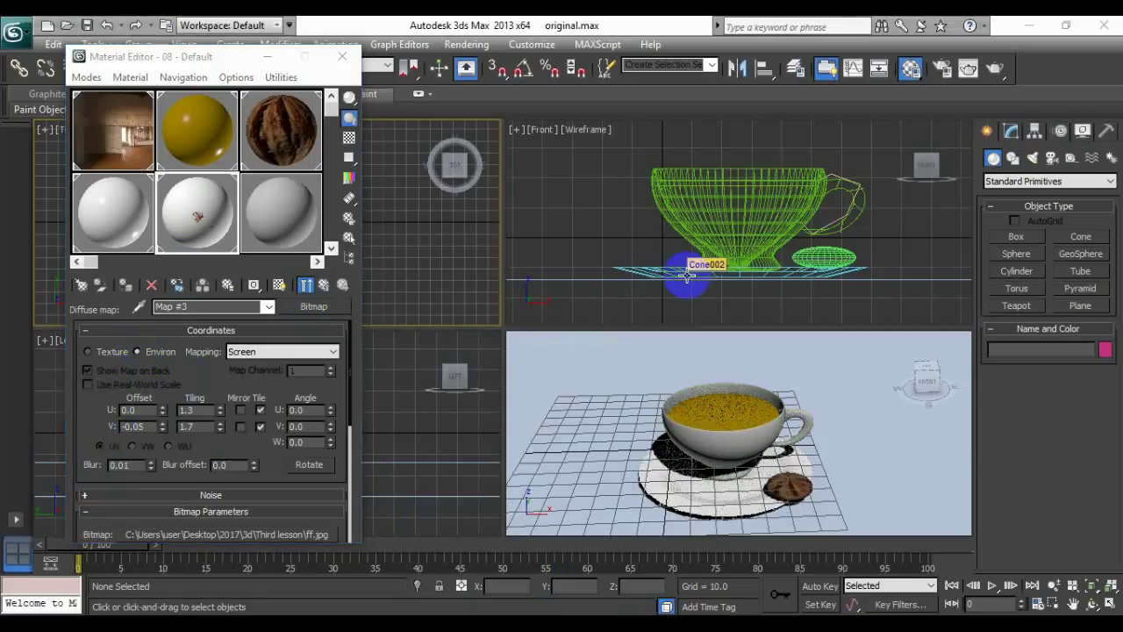
Change the sixth material slot from Standard to VRayMtl.
click(280, 214)
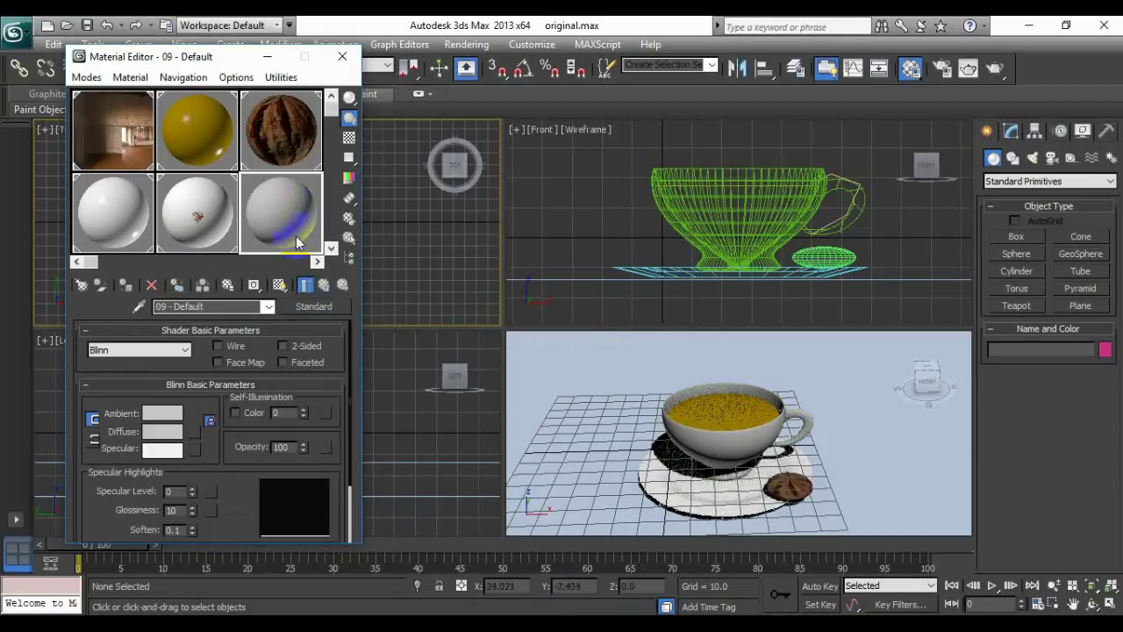
click(313, 306)
double_click(502, 516)
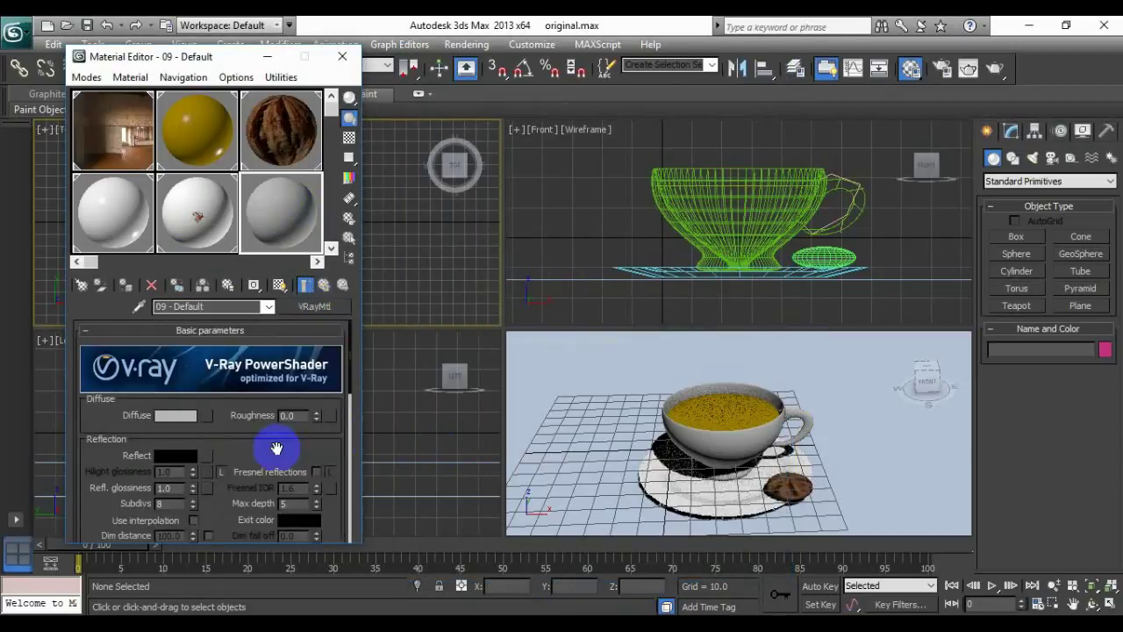
Load the wood bitmap Wood11l.JPG from the Third lesson folder as the sixth material's diffuse map.
click(207, 415)
double_click(529, 96)
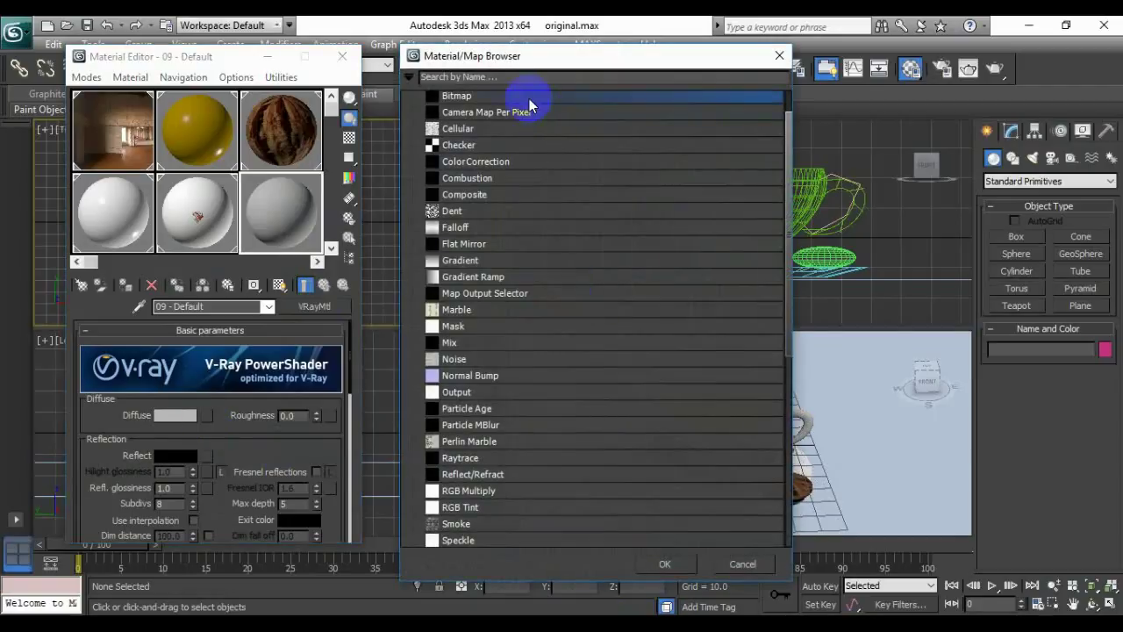
scroll(343, 122, down, 3)
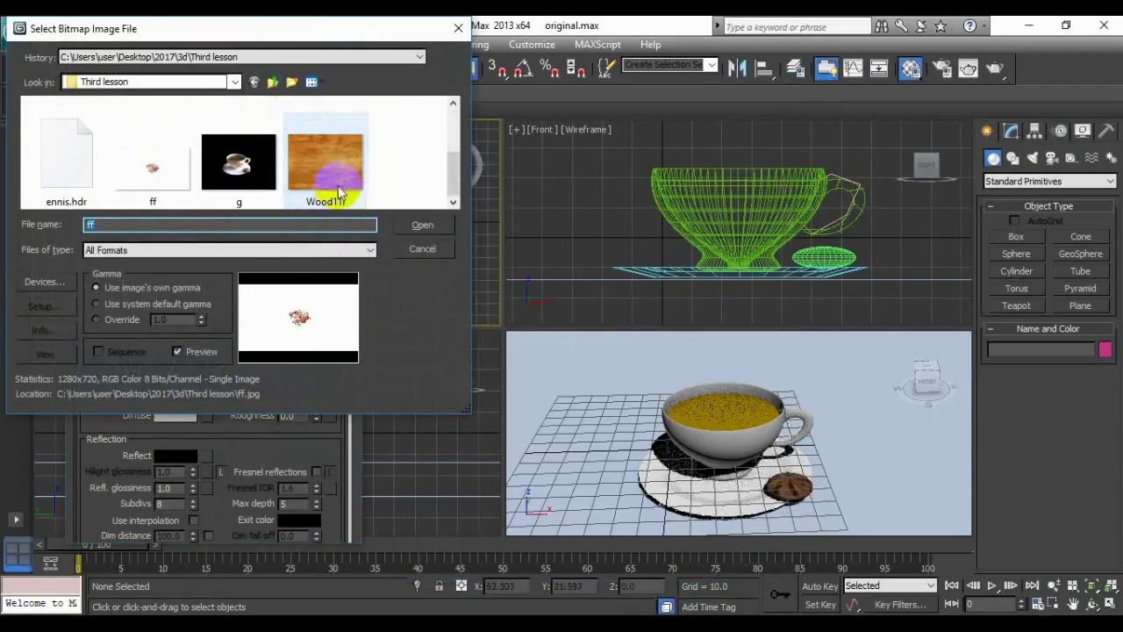
click(329, 151)
click(405, 230)
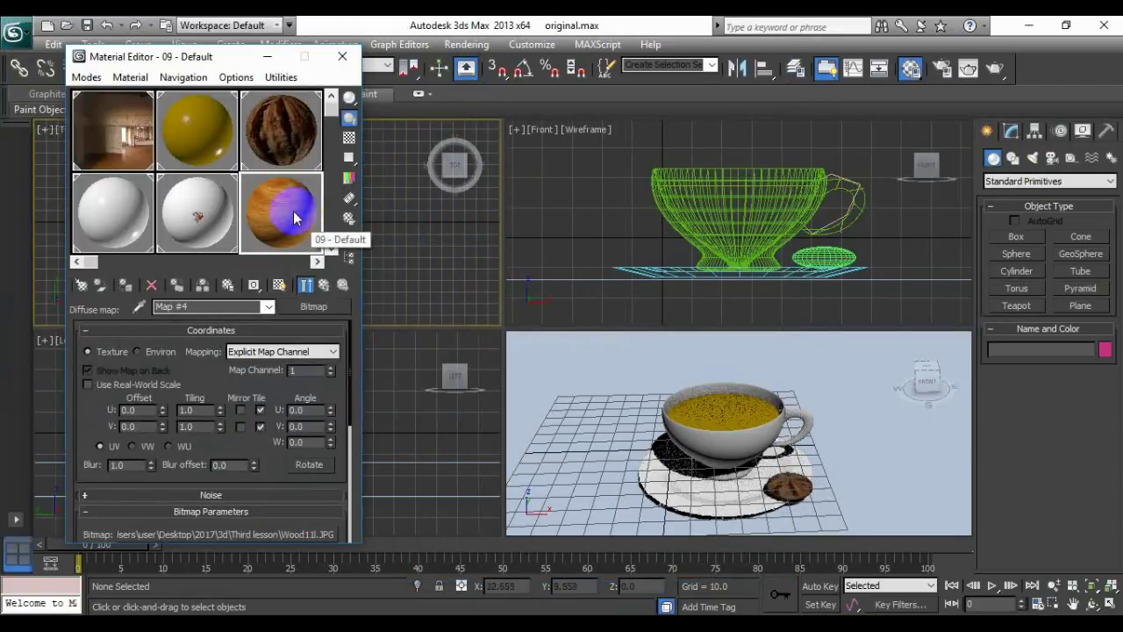
Apply the wood material to the table plane and show its map shaded in the viewport.
click(538, 367)
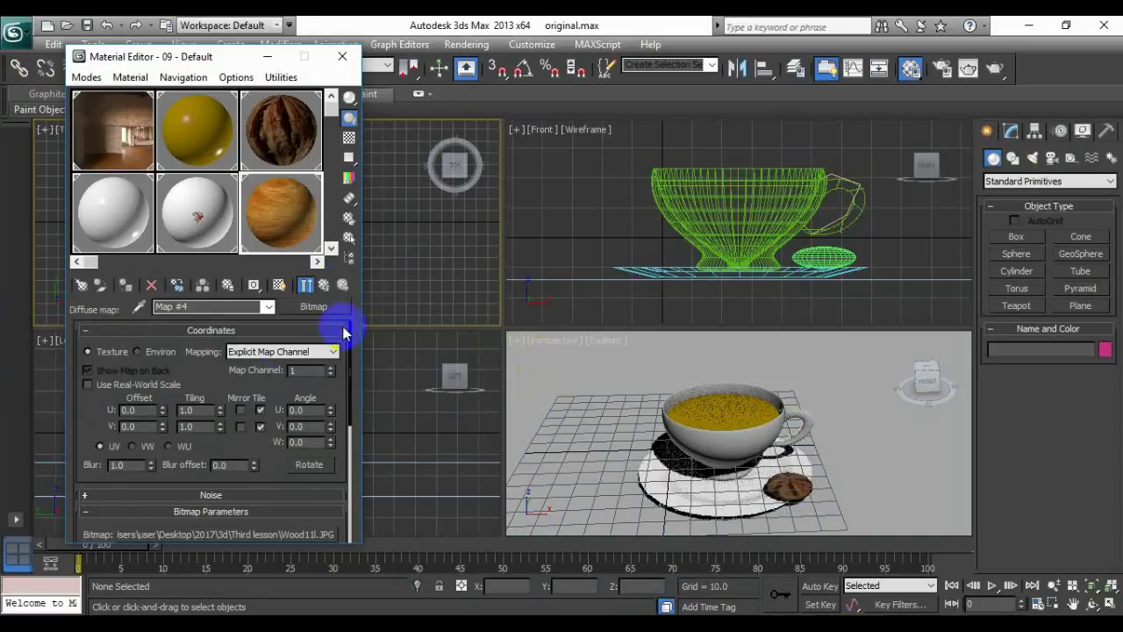
scroll(275, 439, down, 1)
scroll(276, 430, up, 1)
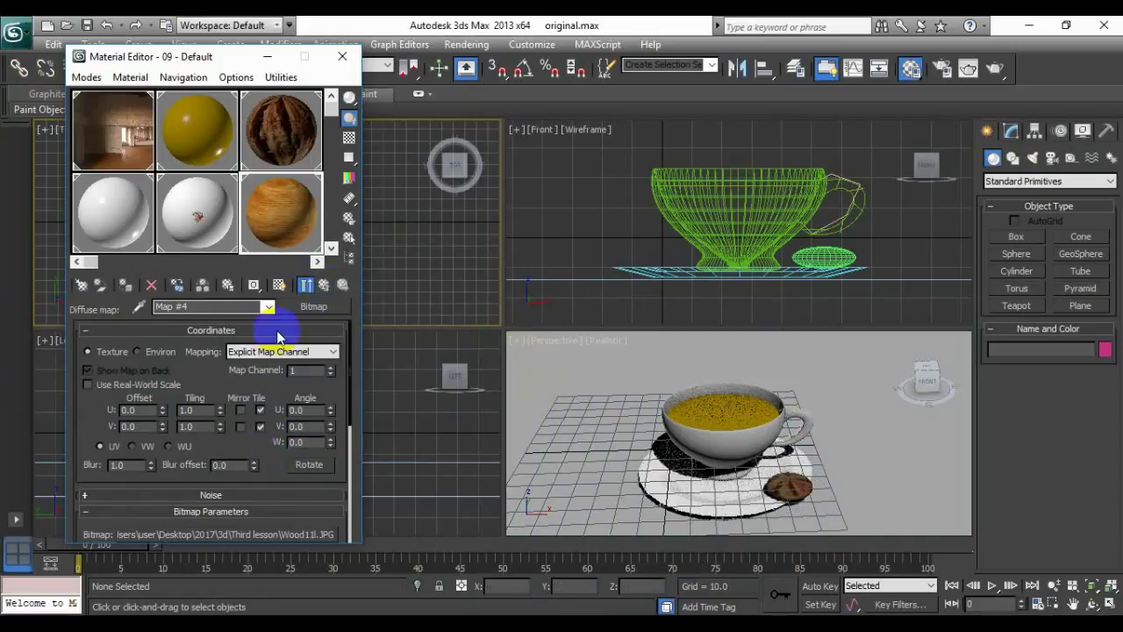
click(279, 286)
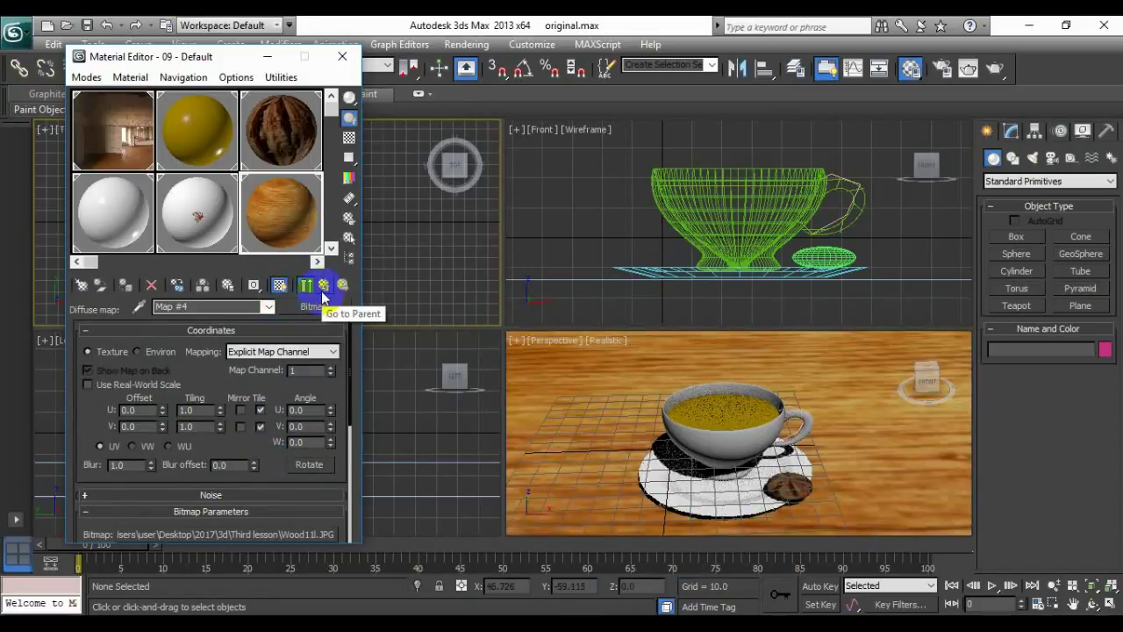
Switch the wood map's coordinates from Texture to Environ with Screen mapping and return to the parent material.
click(148, 351)
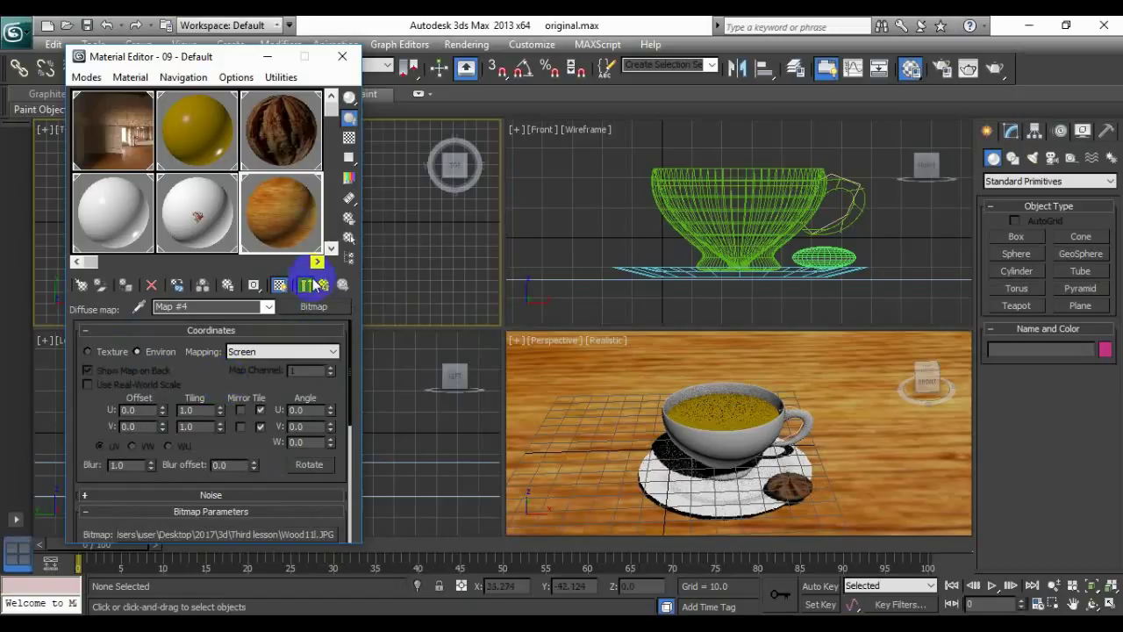
scroll(233, 386, down, 3)
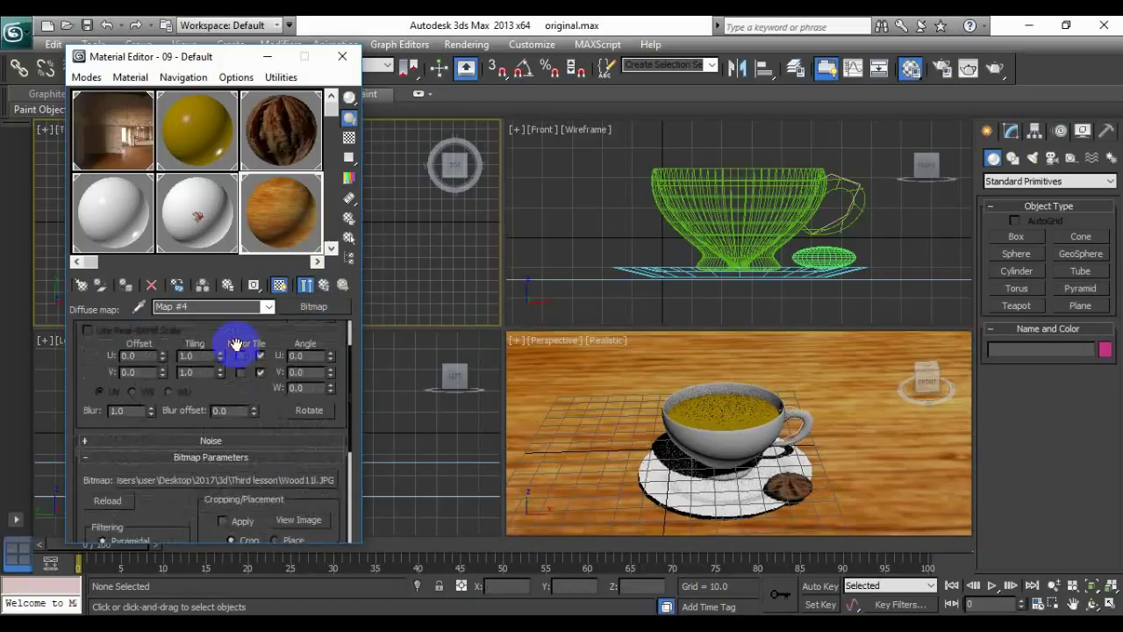
scroll(263, 334, up, 3)
click(323, 288)
Set the wood material's reflection color to grey value 35 and its refraction color to grey value 30.
scroll(221, 359, down, 5)
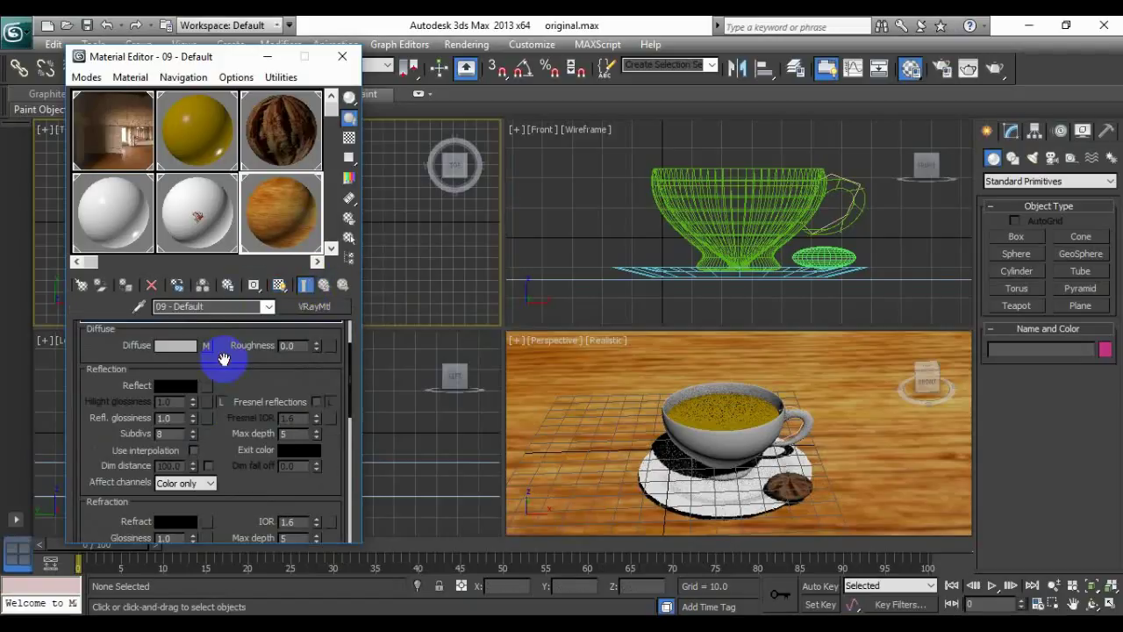
click(176, 349)
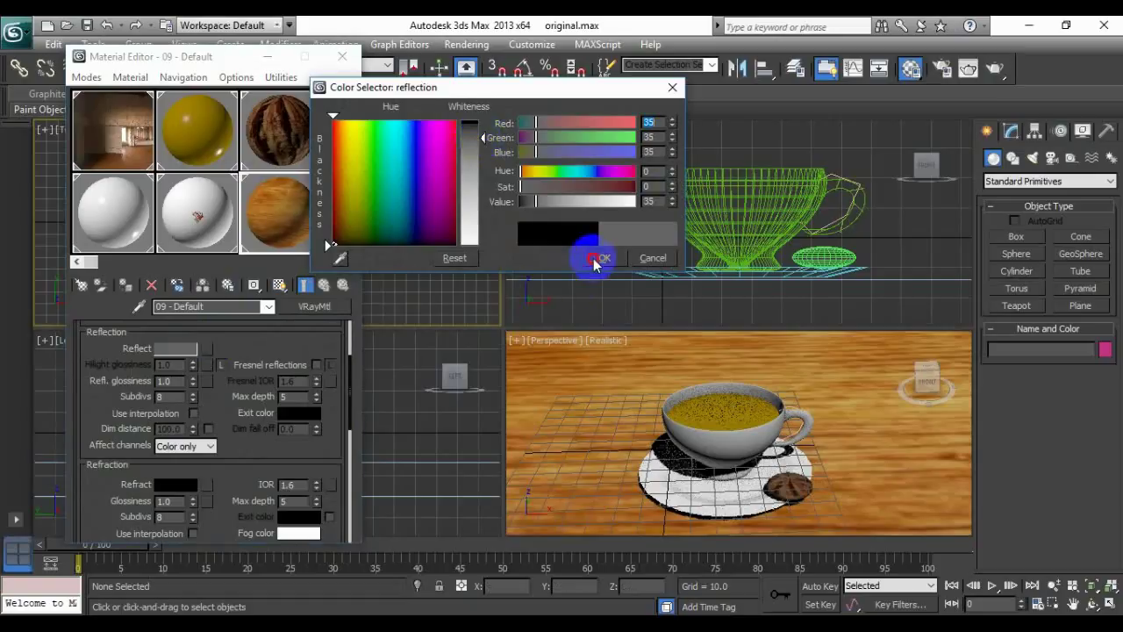
click(602, 257)
click(191, 489)
click(469, 133)
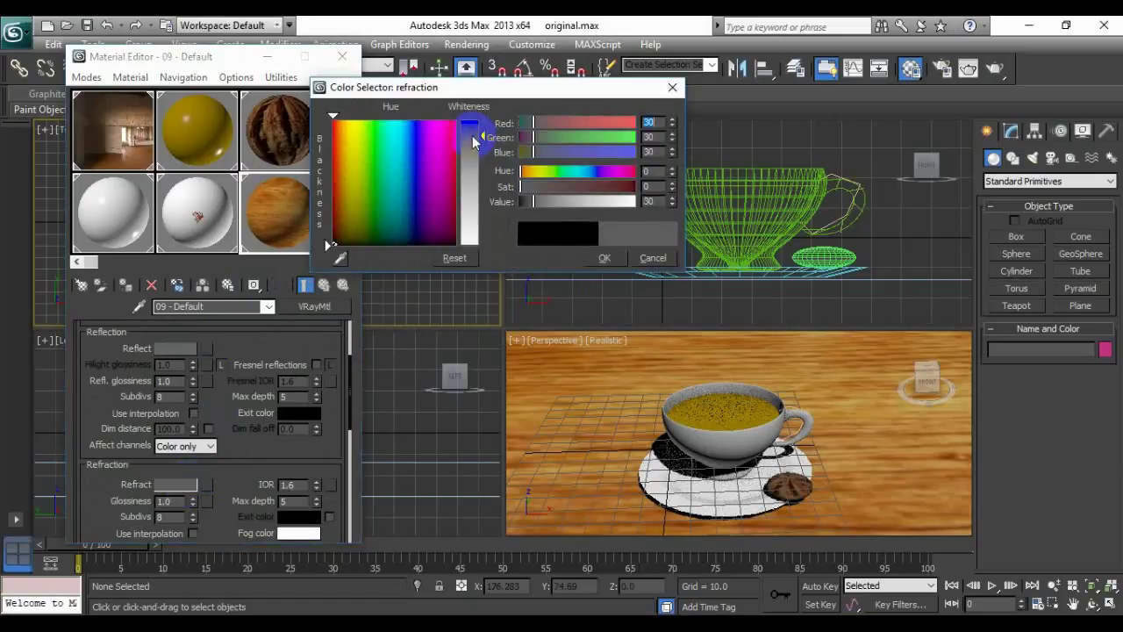
click(605, 257)
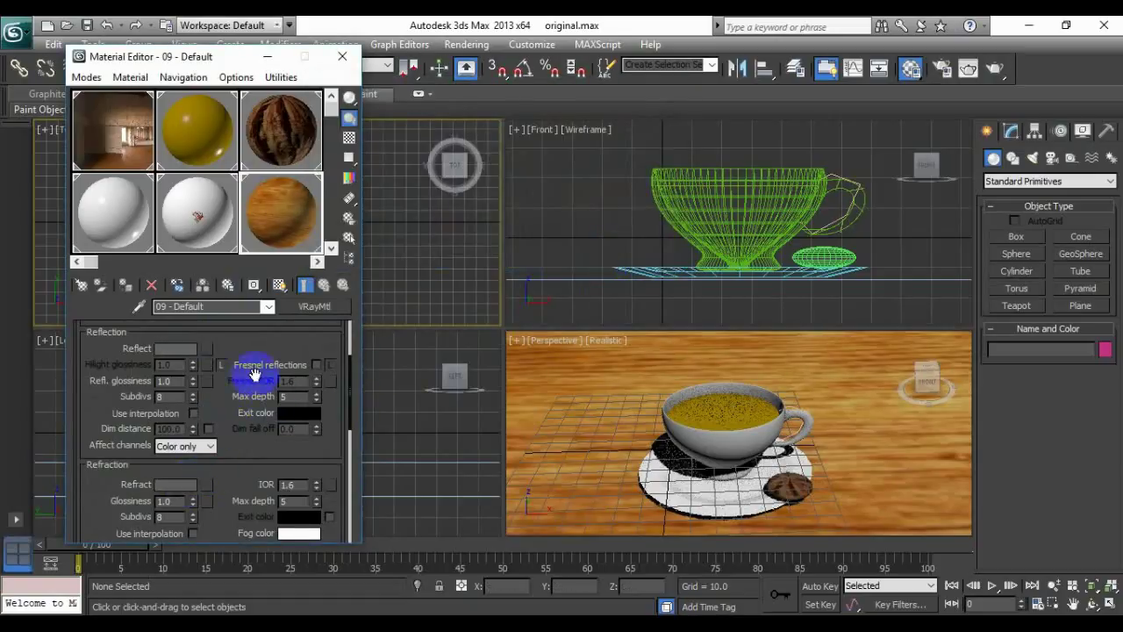
Enable Fresnel reflections on the wood material and set its reflection glossiness to 0.8.
click(315, 364)
drag(186, 381, 153, 380)
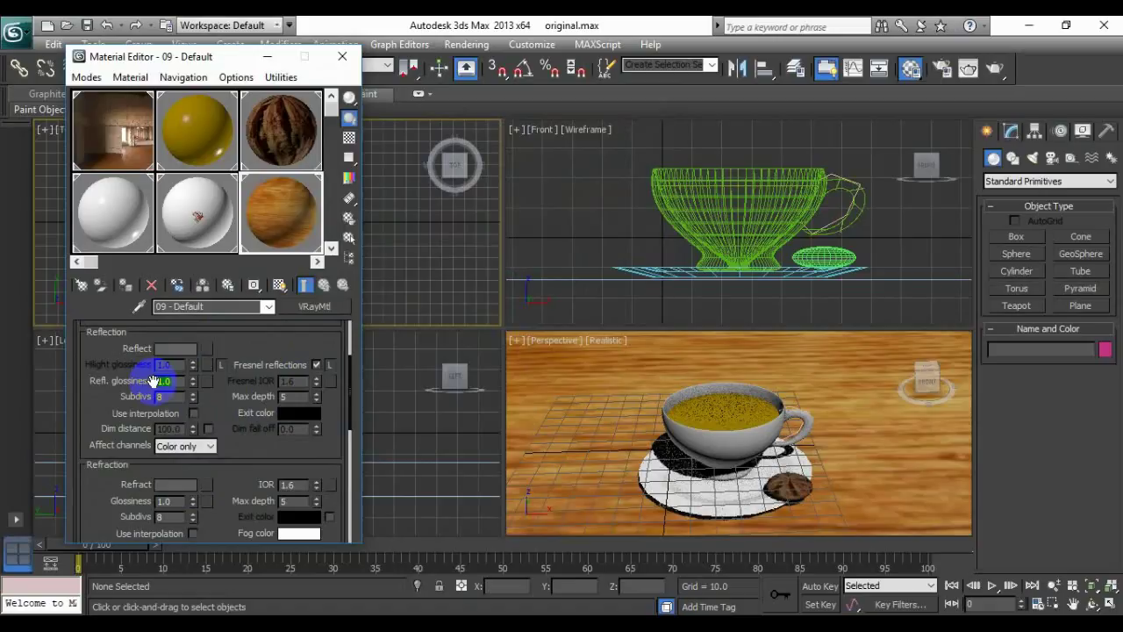
key(Tab)
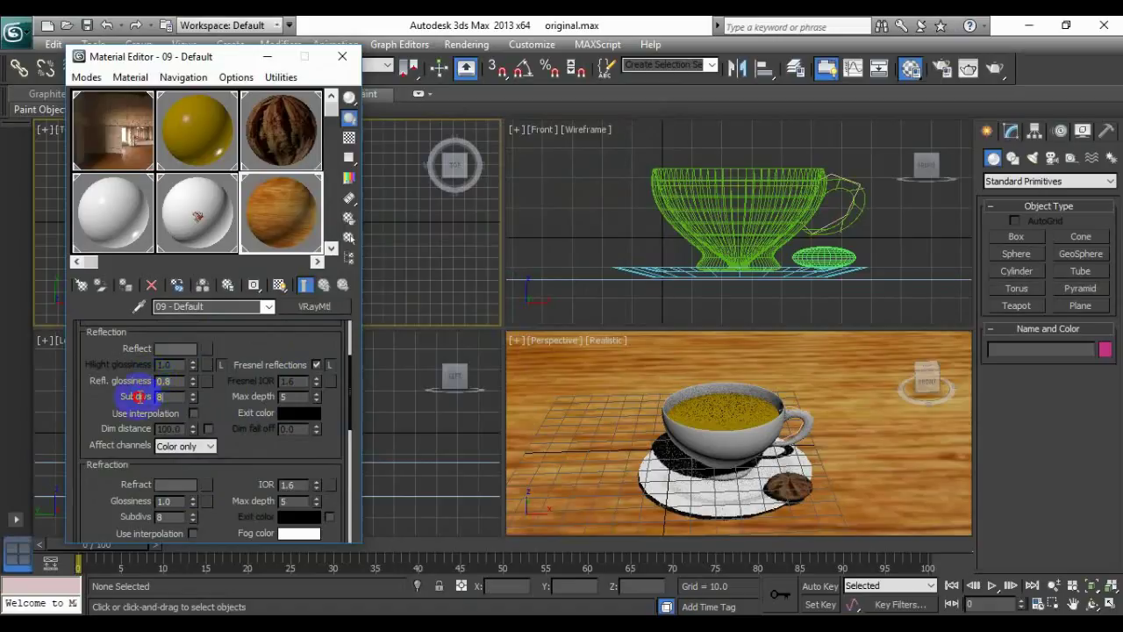